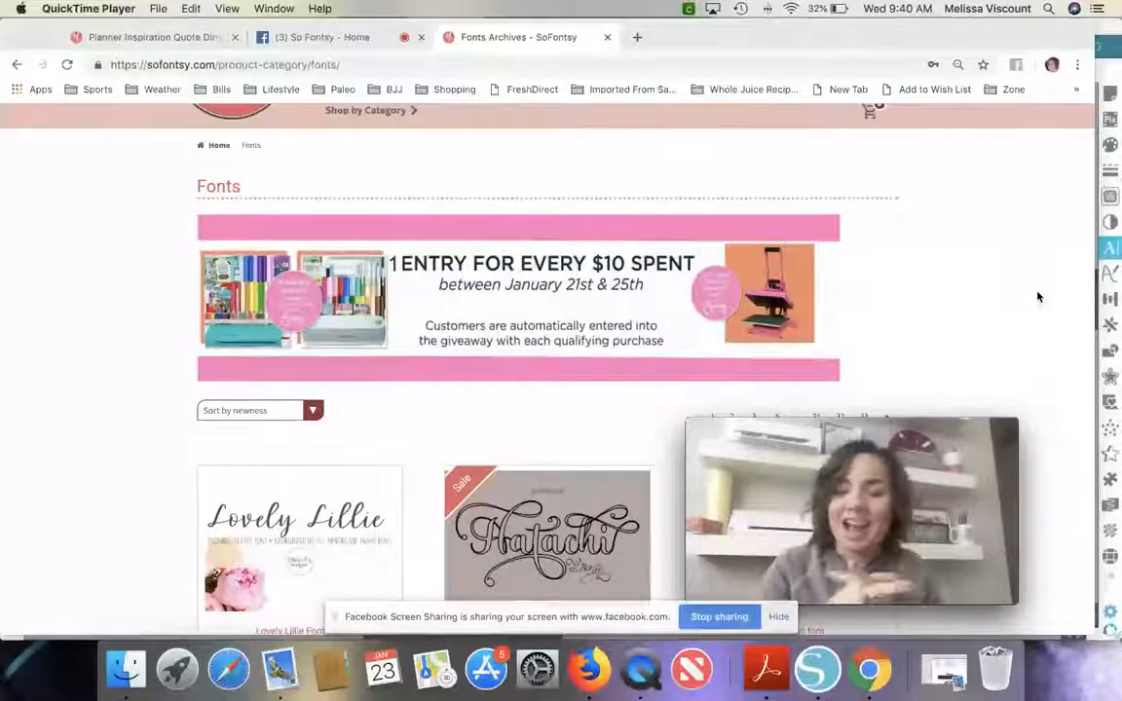
- Look through the So Fontsy Fonts page and the font and design categories listed under Shop by Category
scroll(712, 391, down, 3)
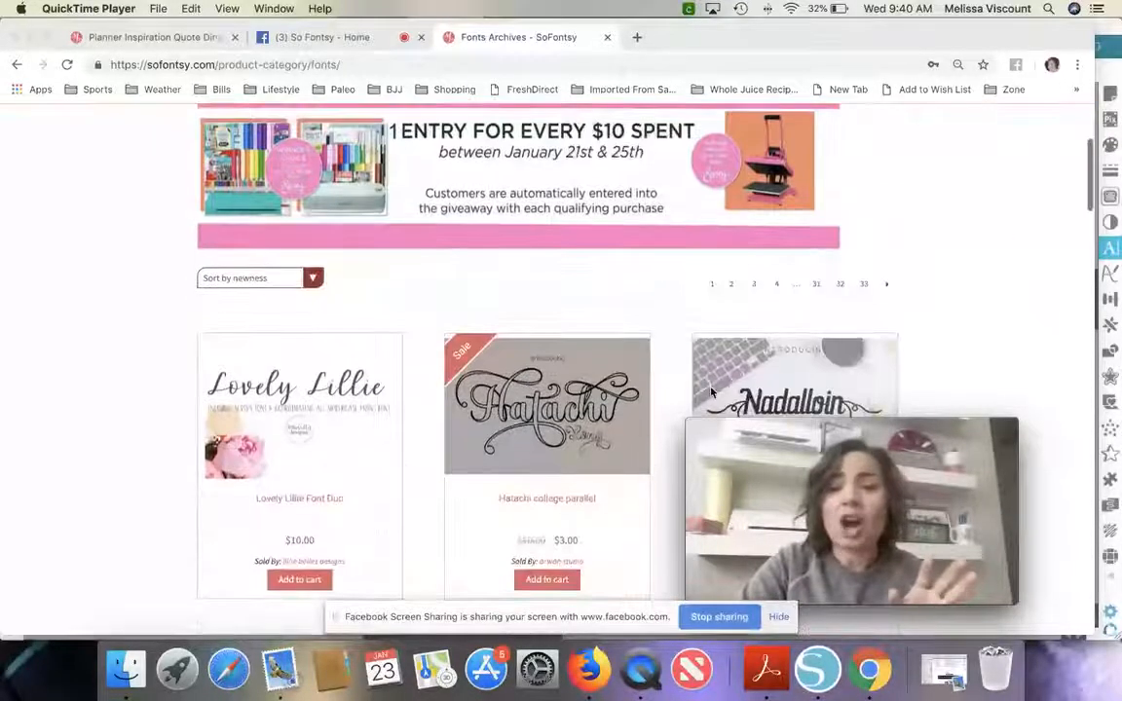
scroll(711, 391, up, 2)
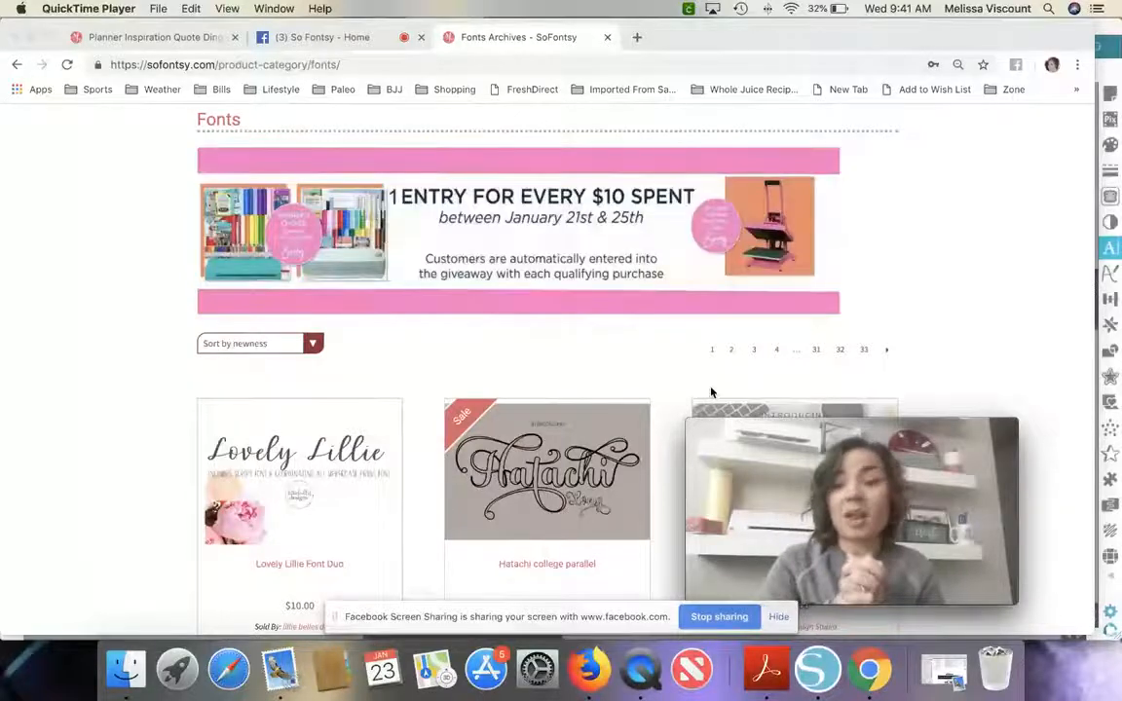
scroll(370, 453, down, 5)
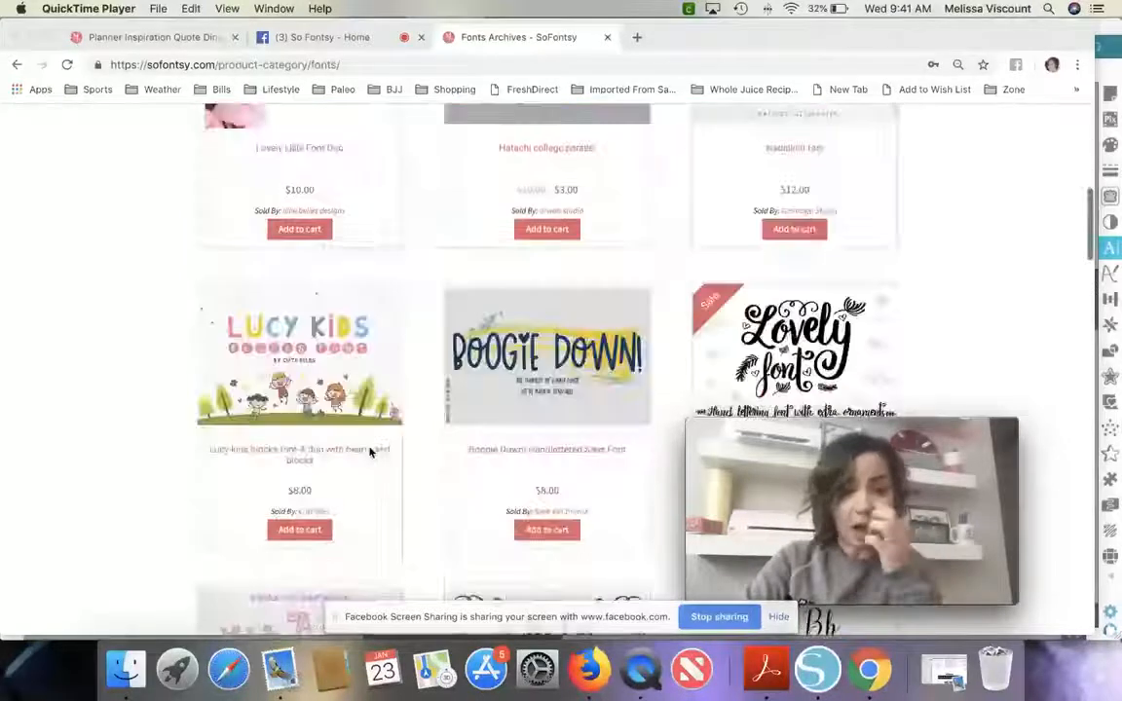
scroll(370, 453, up, 5)
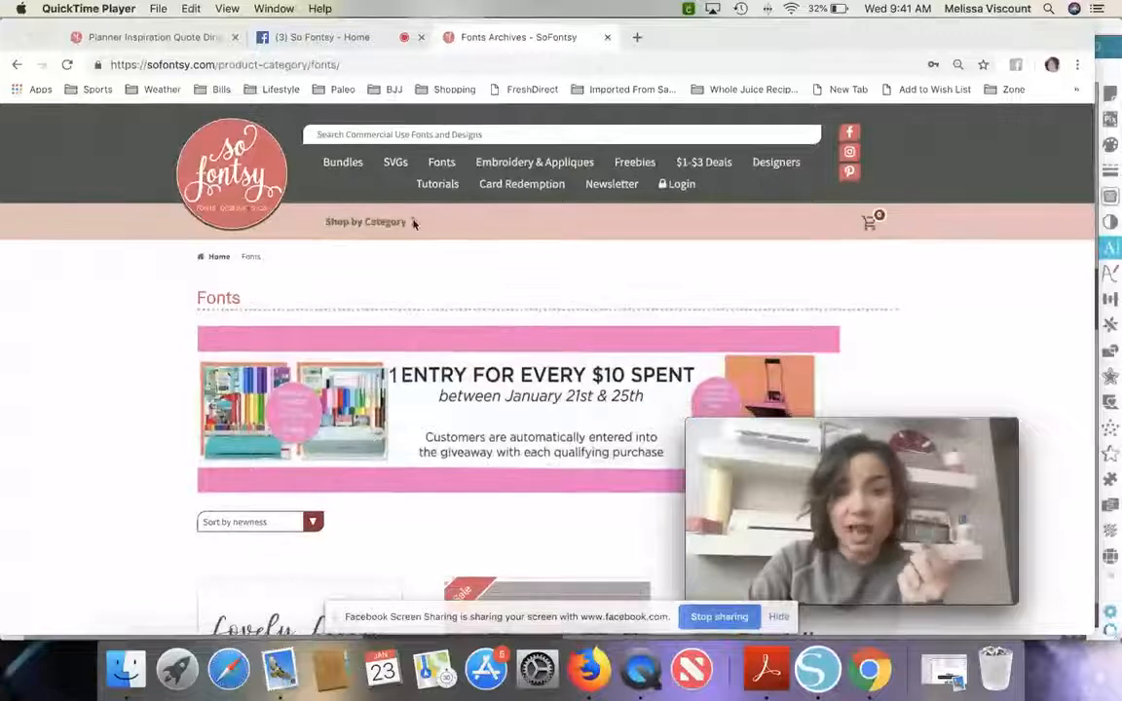
click(416, 225)
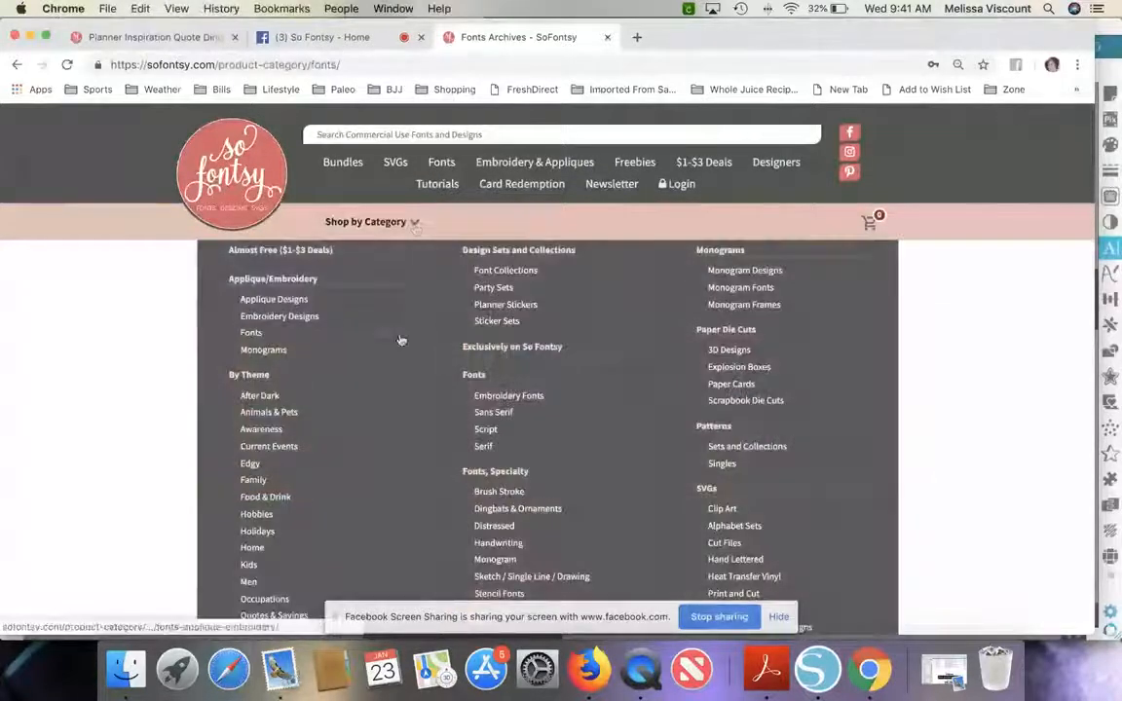
scroll(400, 340, down, 1)
scroll(401, 340, down, 2)
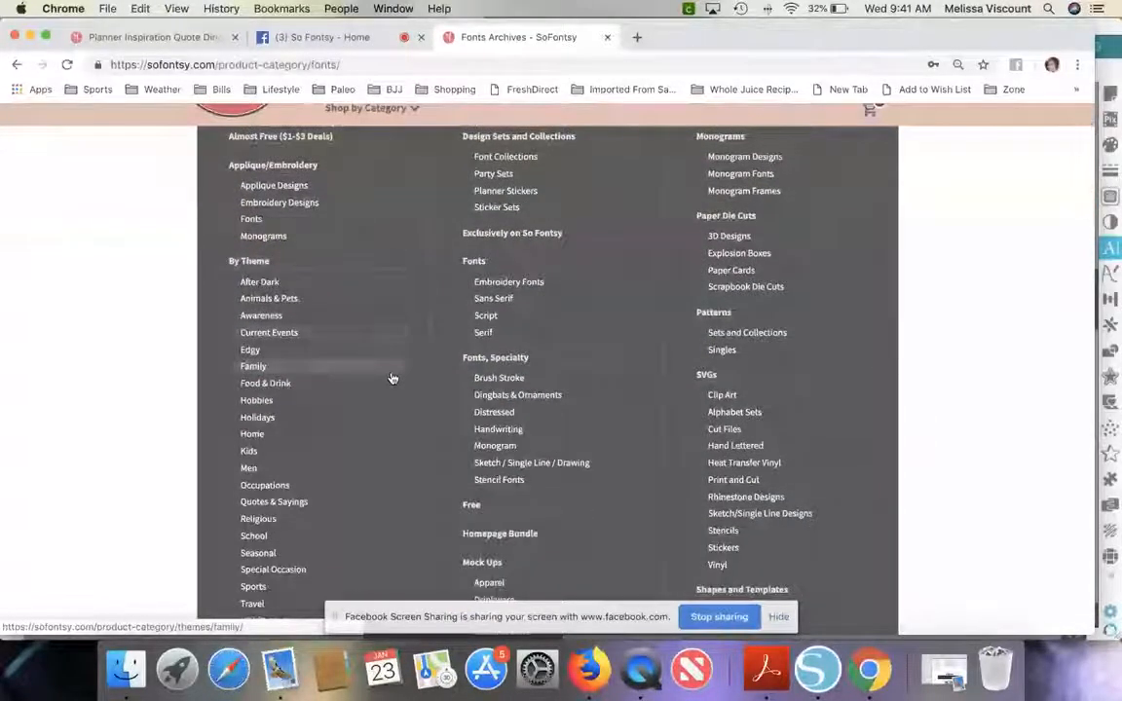
scroll(392, 378, down, 1)
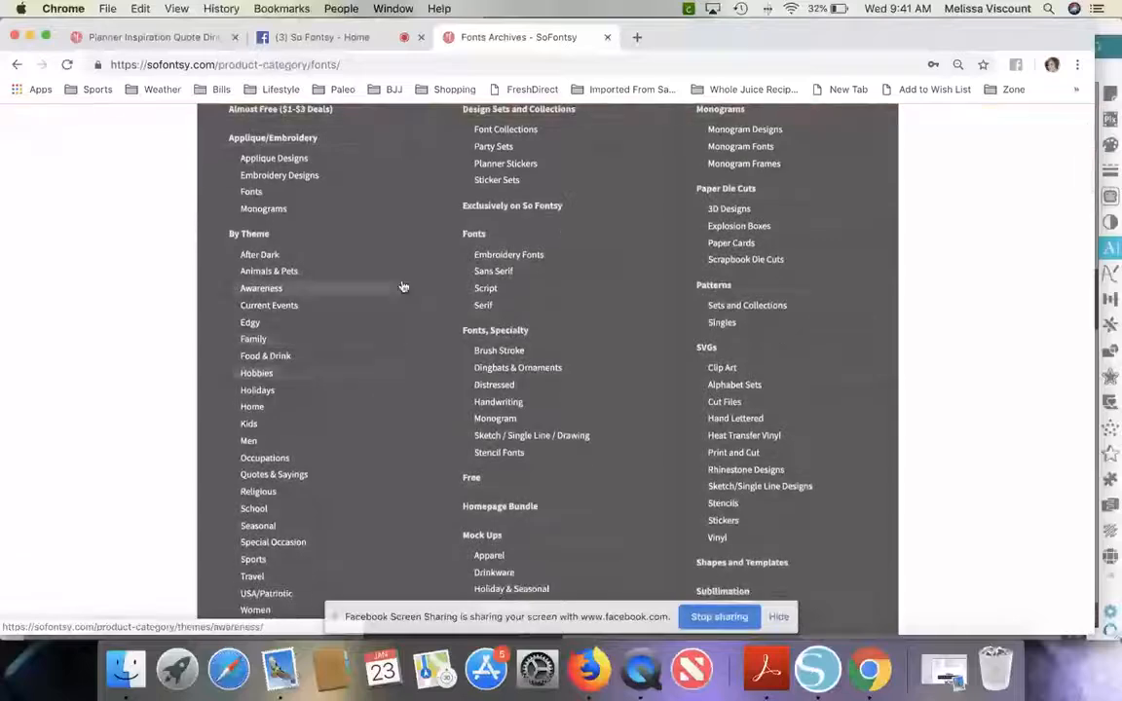
scroll(404, 286, down, 3)
scroll(403, 286, up, 1)
scroll(477, 331, up, 2)
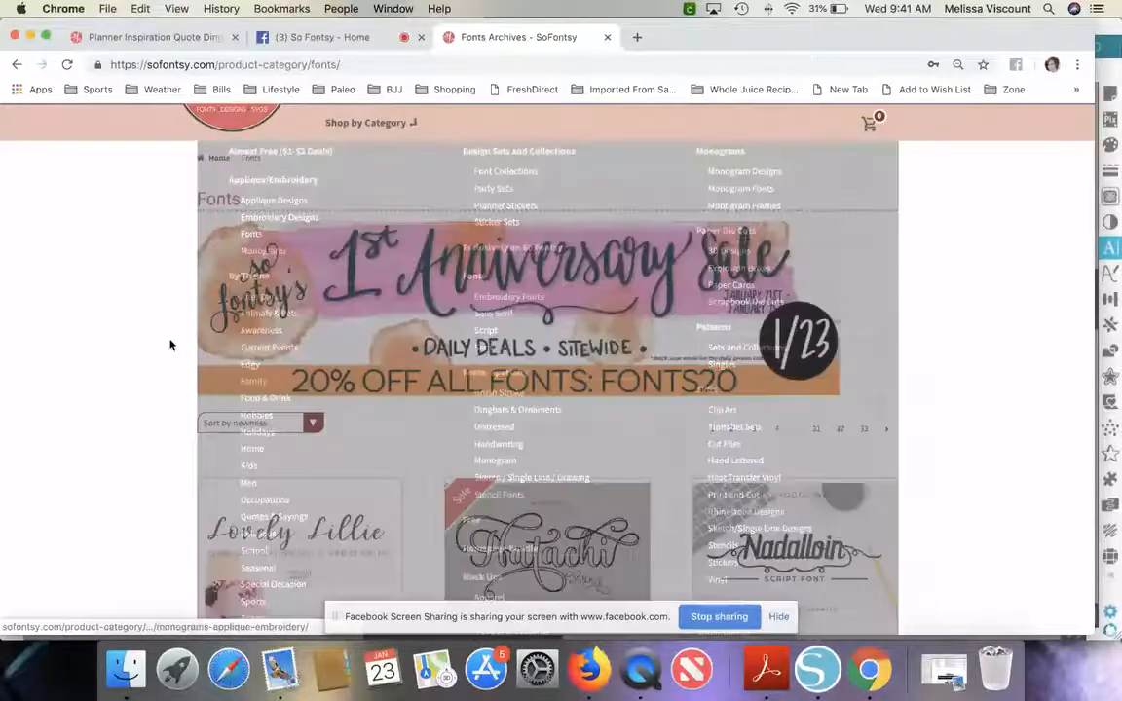
scroll(169, 345, up, 2)
scroll(250, 448, down, 1)
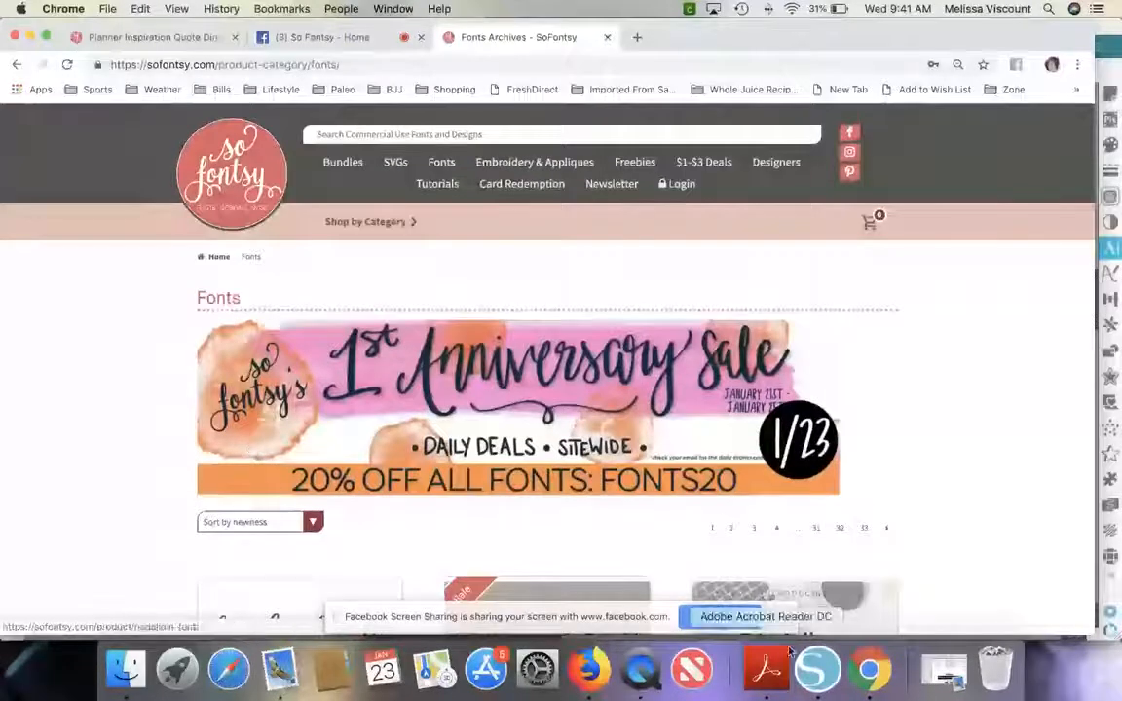
- Switch to Silhouette Studio and activate the Untitled-1 design window
click(817, 670)
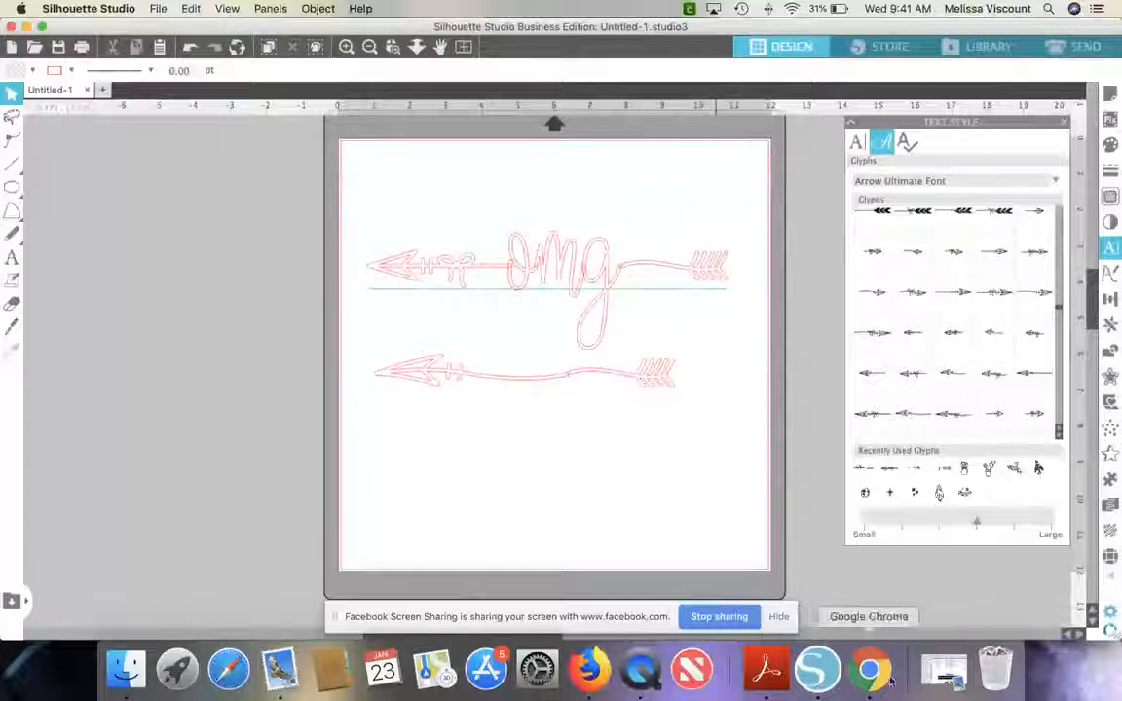
click(642, 672)
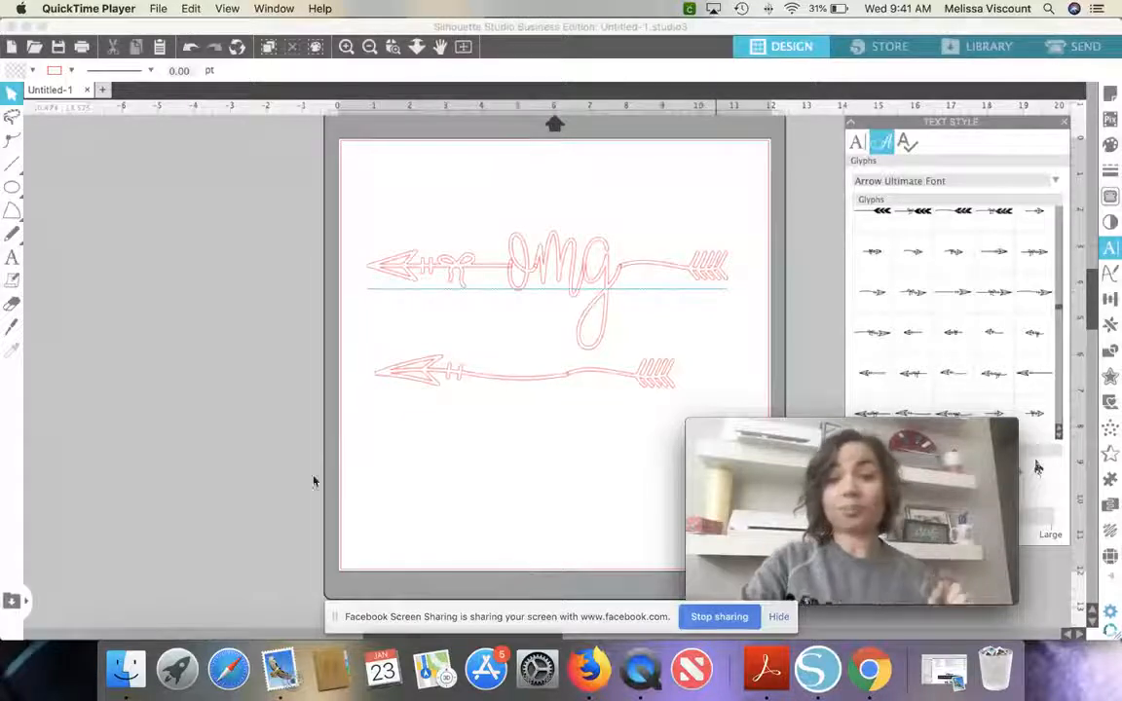
click(451, 493)
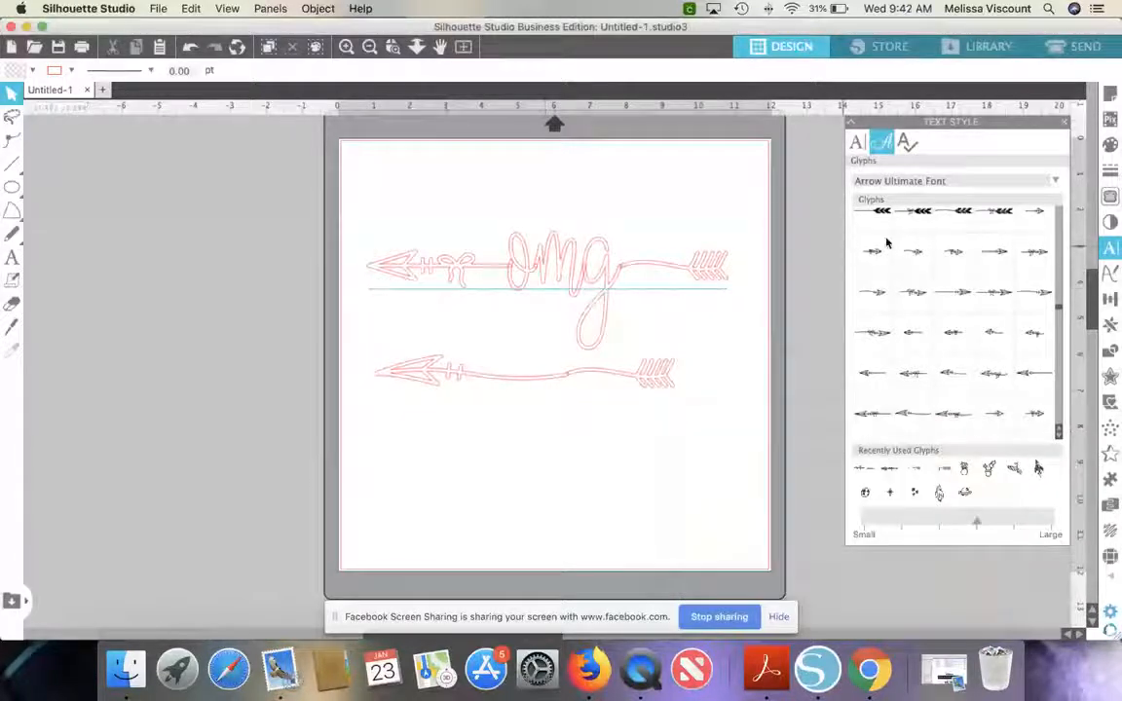
- Add the text "amazing" in Arrow Ultimate Font below the two arrow designs and enlarge it to about 5 in wide
click(856, 146)
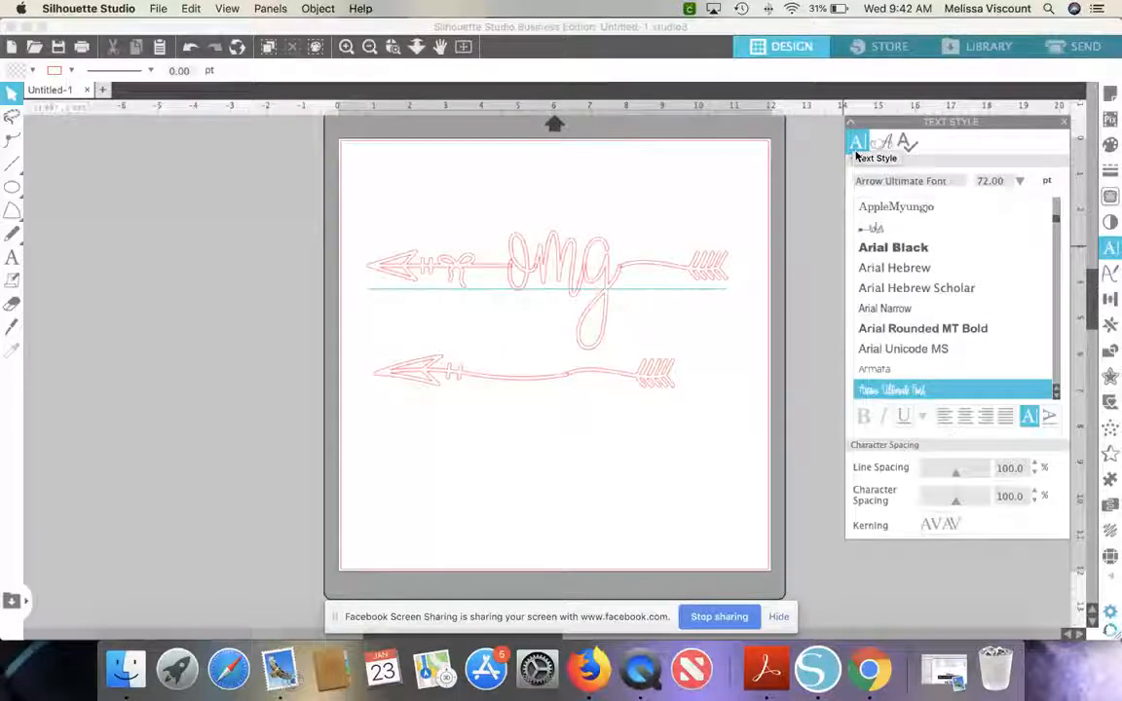
click(12, 259)
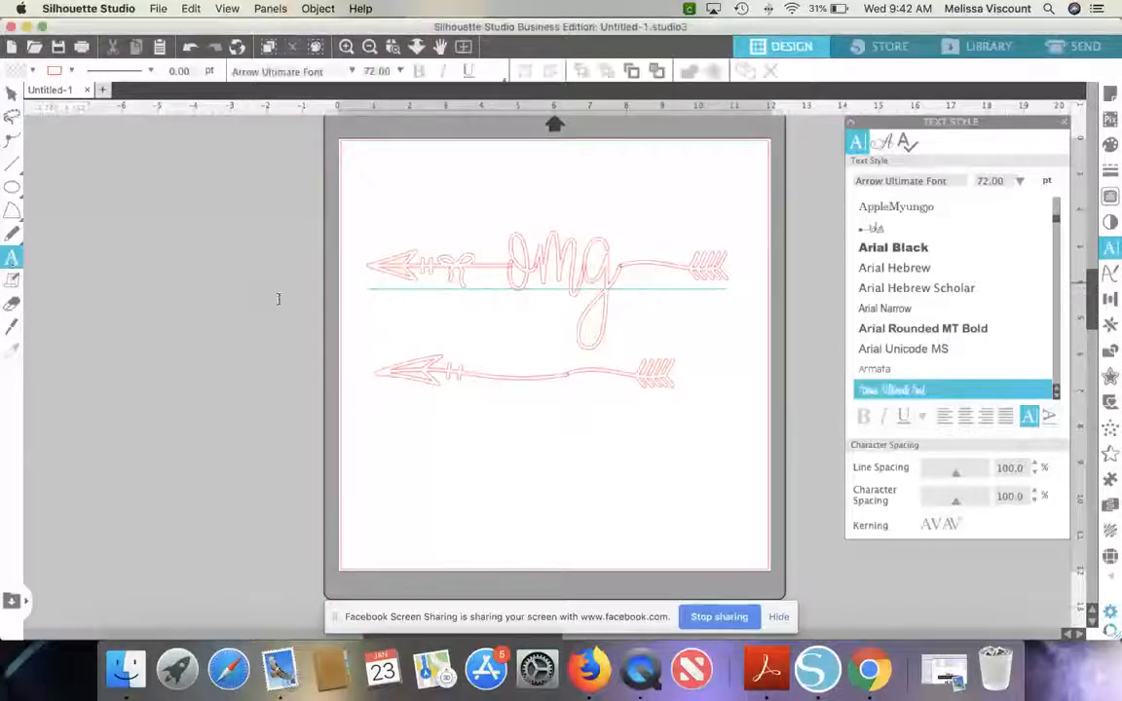
click(504, 441)
text(omgzing)
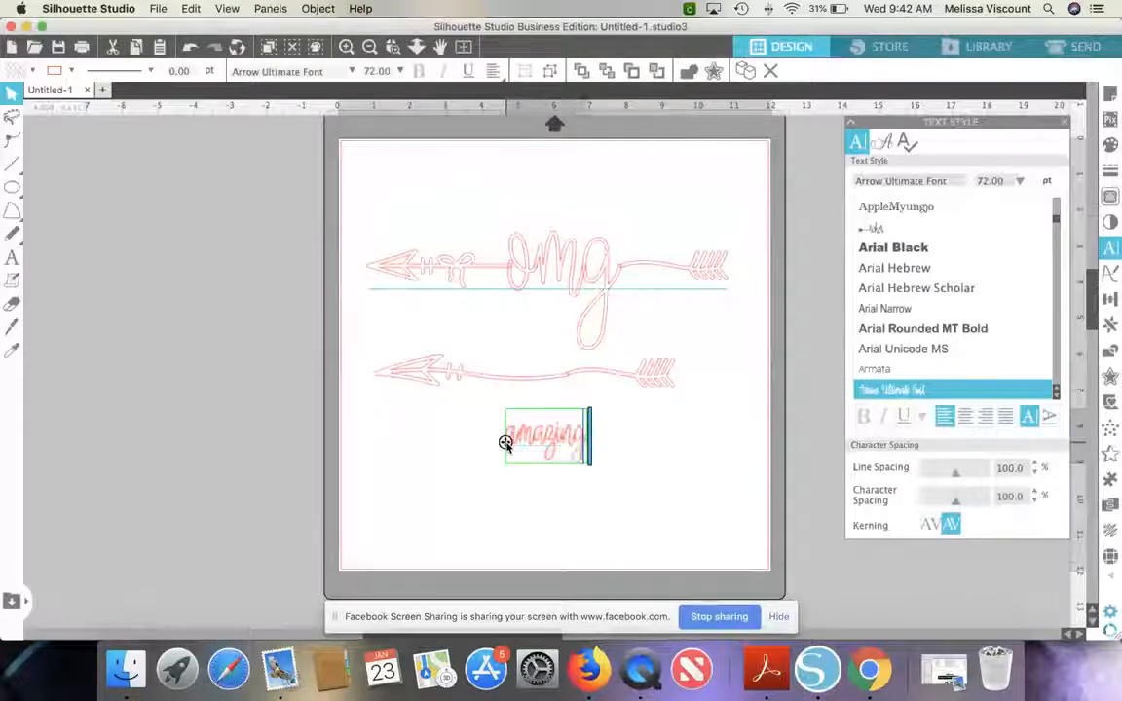
key(Escape)
click(558, 441)
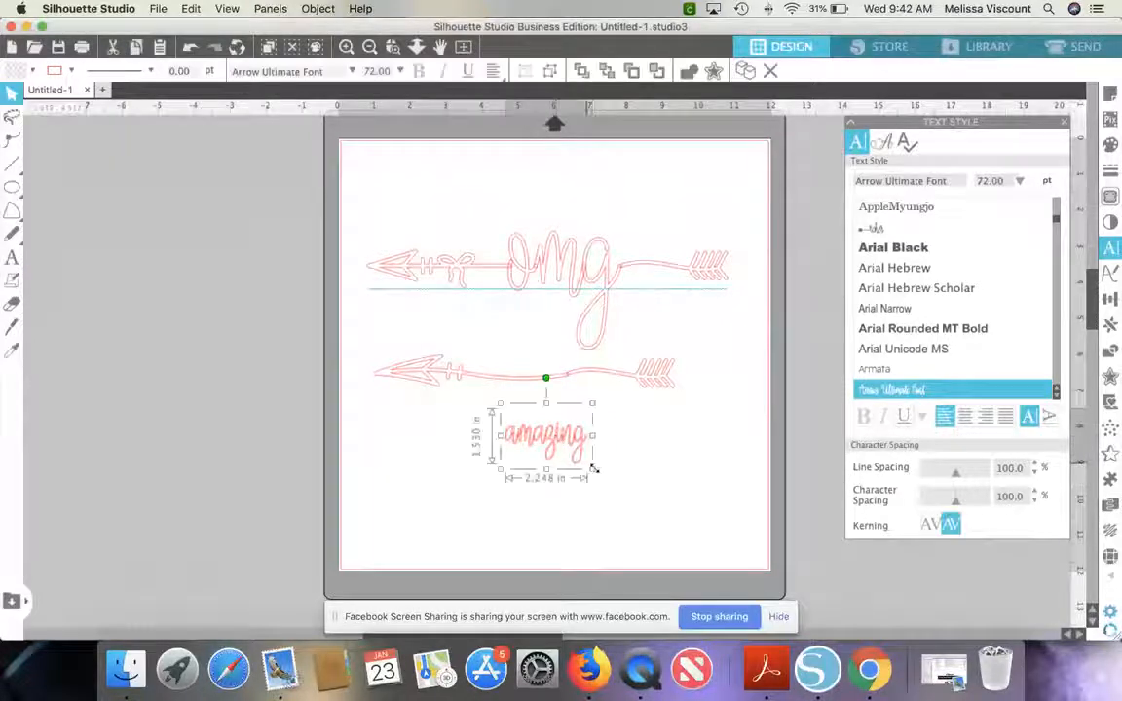
drag(593, 470, 692, 536)
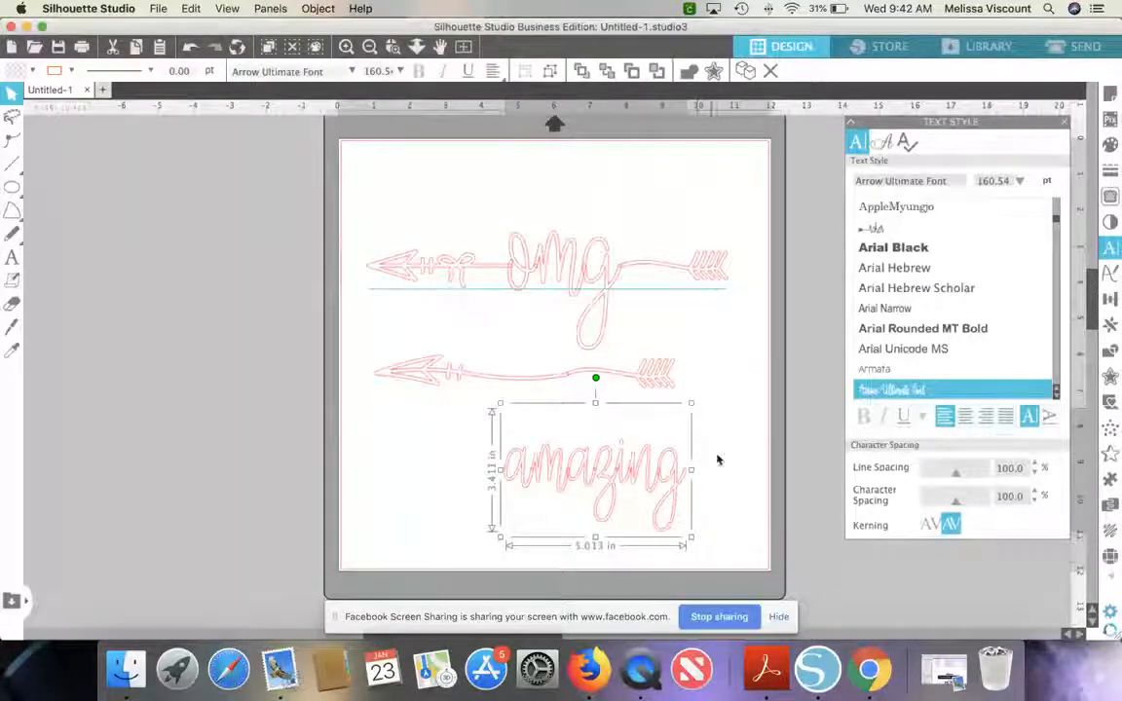
- Append a feathered arrow-tail glyph with a curved shaft to the end of "amazing" and shift the text left onto the page
click(884, 146)
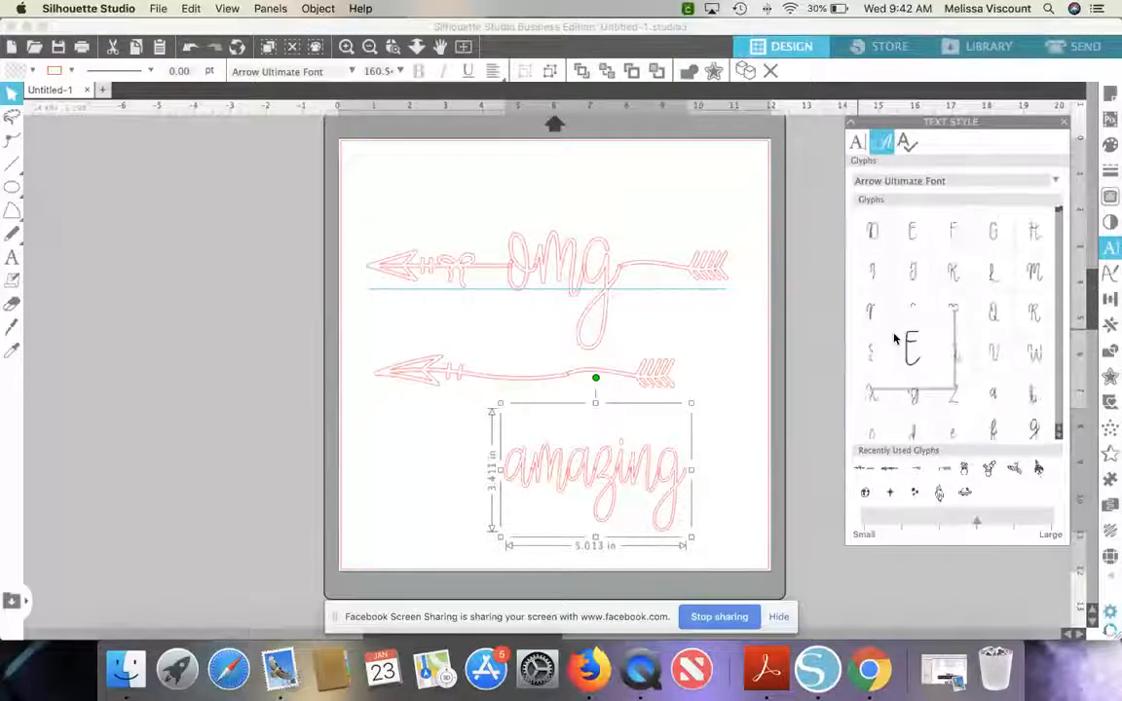
scroll(894, 338, down, 10)
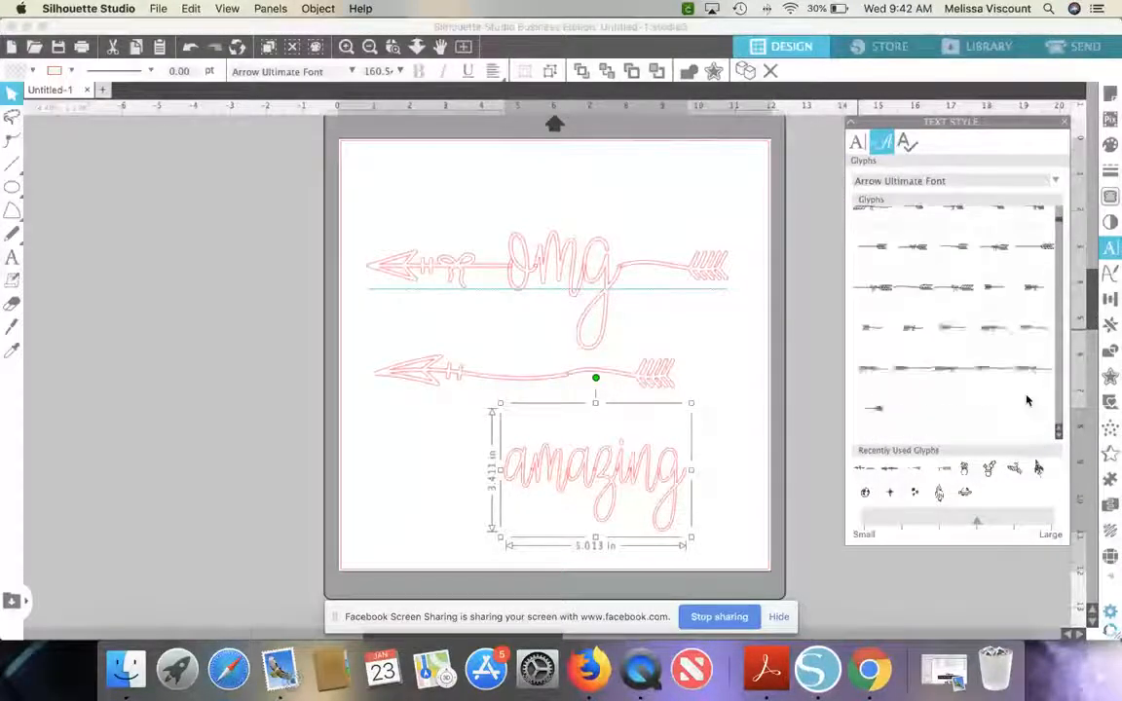
scroll(1027, 400, down, 1)
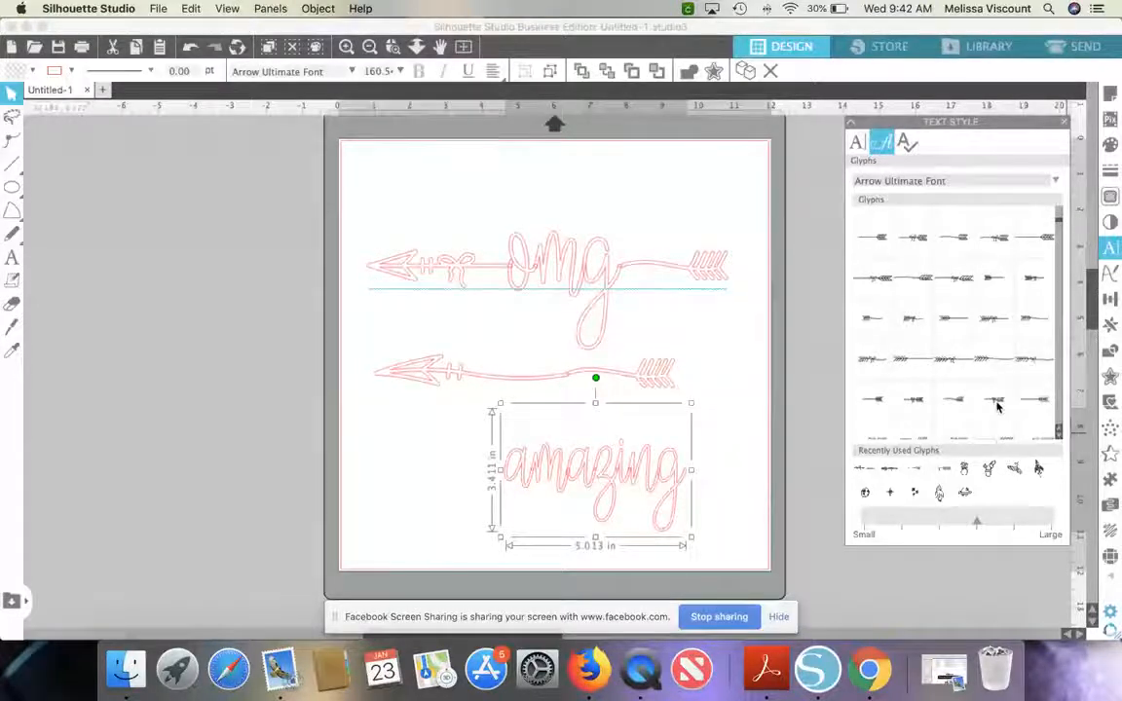
scroll(997, 407, down, 1)
scroll(1003, 409, down, 2)
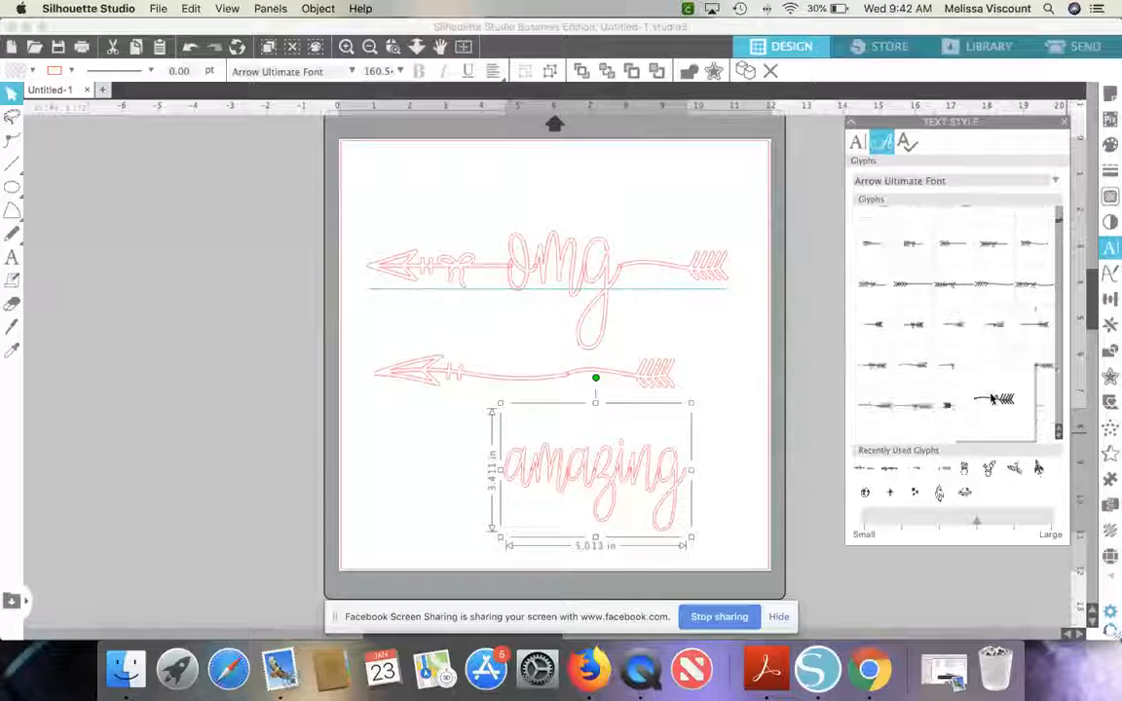
scroll(1021, 424, down, 2)
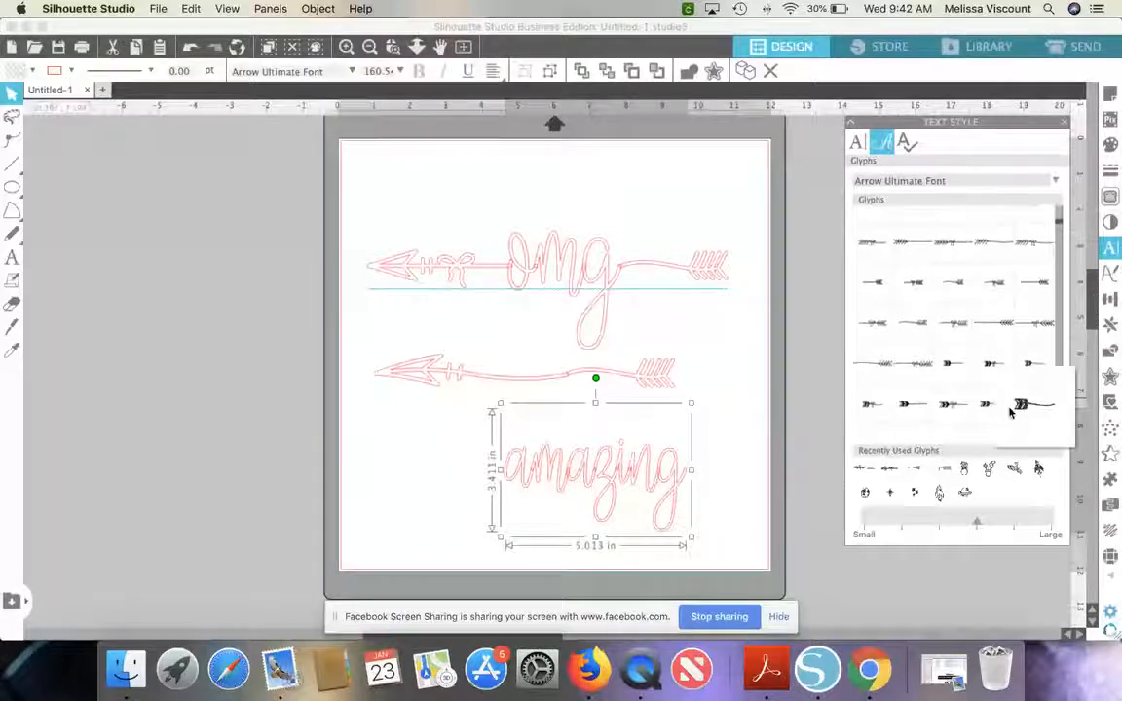
double_click(690, 483)
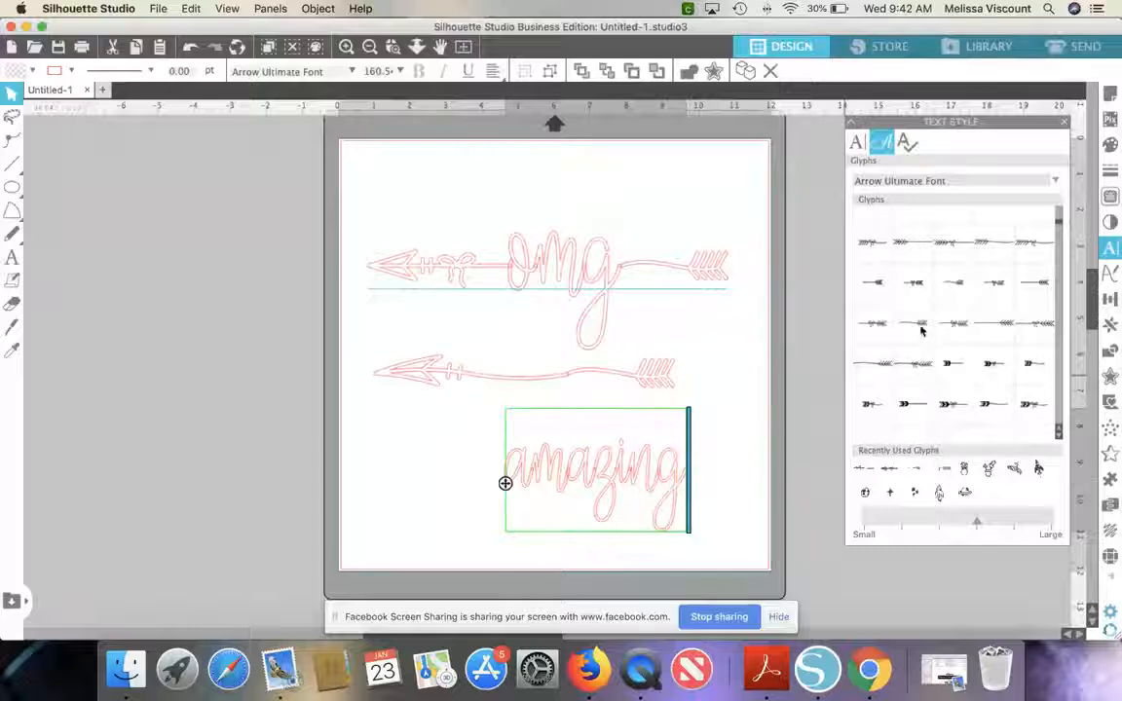
click(925, 322)
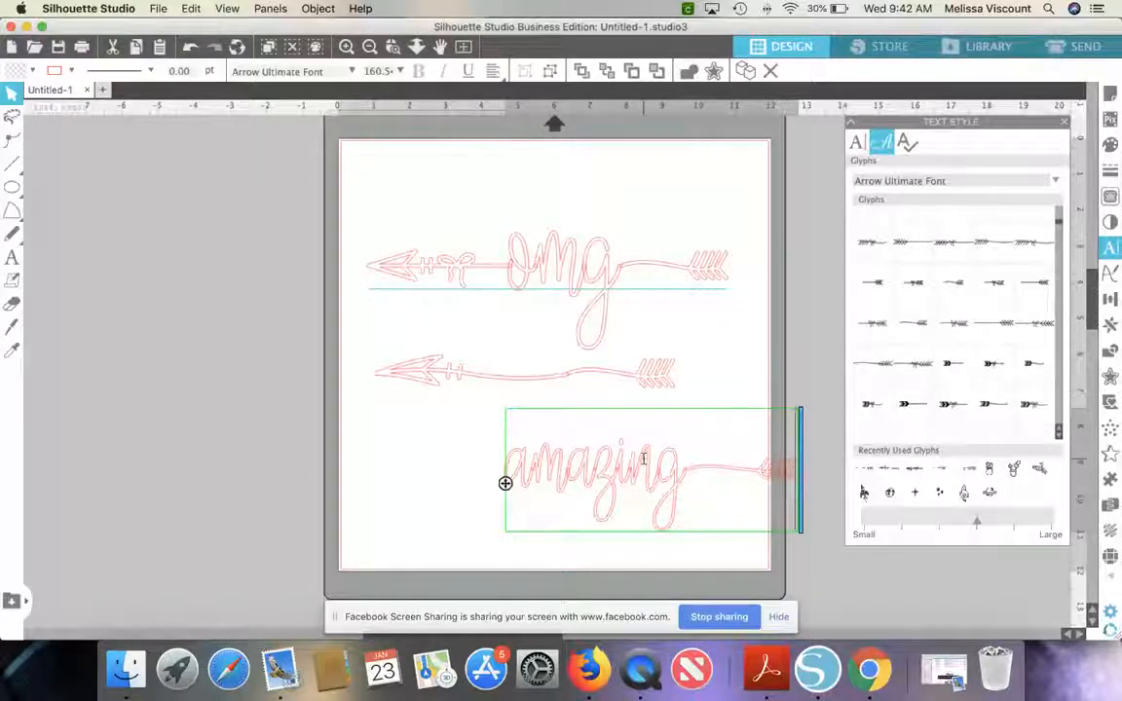
click(476, 500)
drag(558, 489, 507, 491)
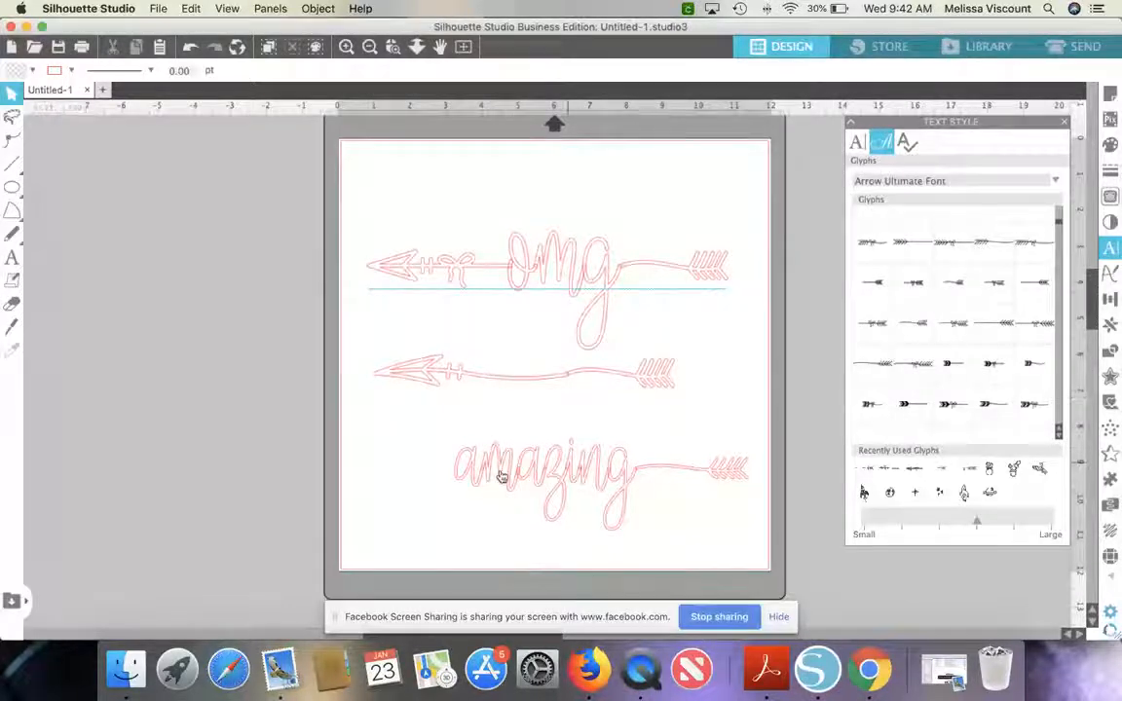
- Insert a left-pointing arrowhead glyph with a straight shaft before "amazing" and shift the whole text left onto the page
click(457, 479)
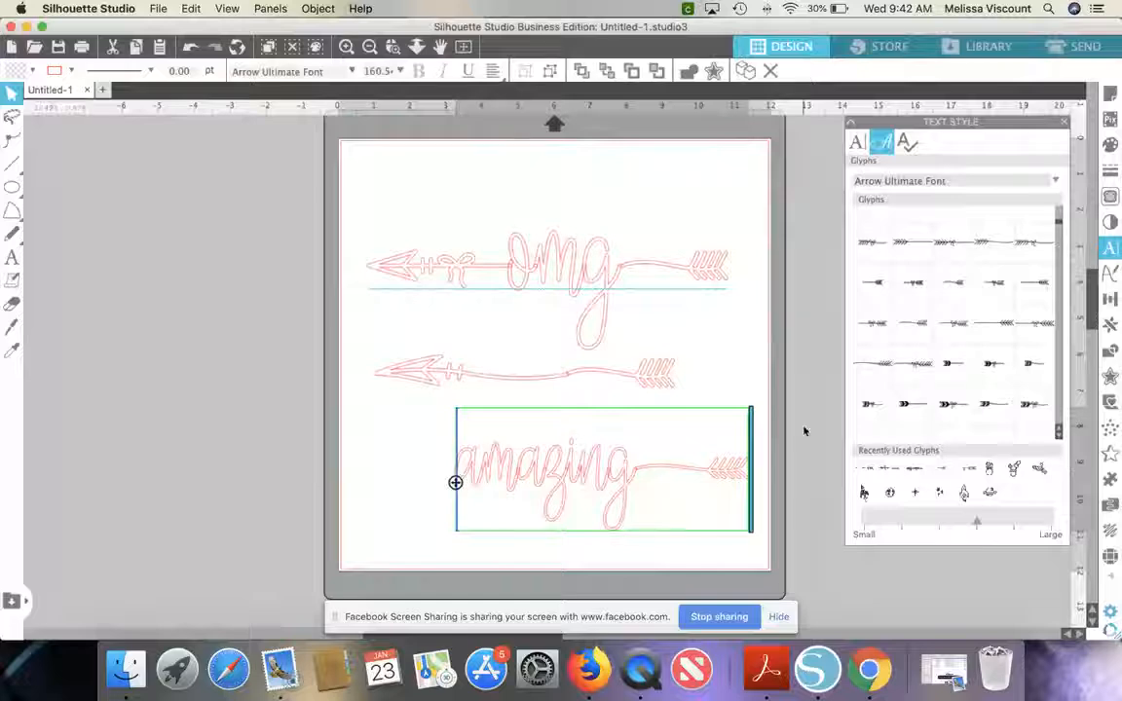
scroll(957, 382, down, 1)
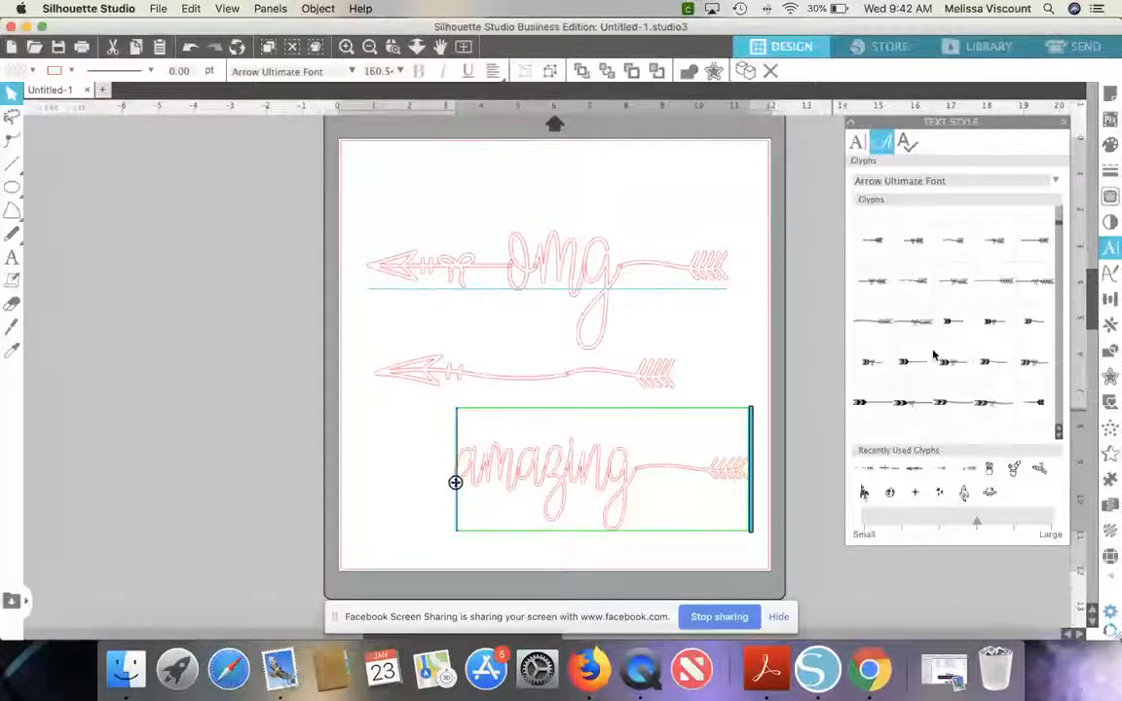
scroll(921, 388, down, 2)
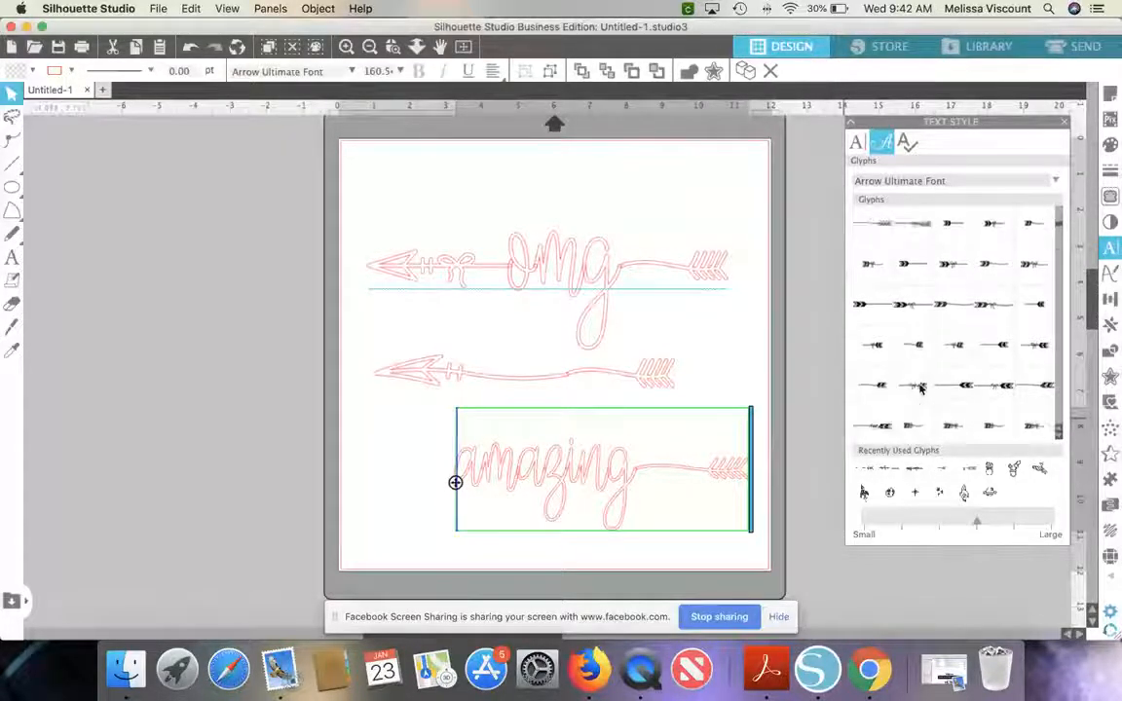
scroll(921, 388, down, 4)
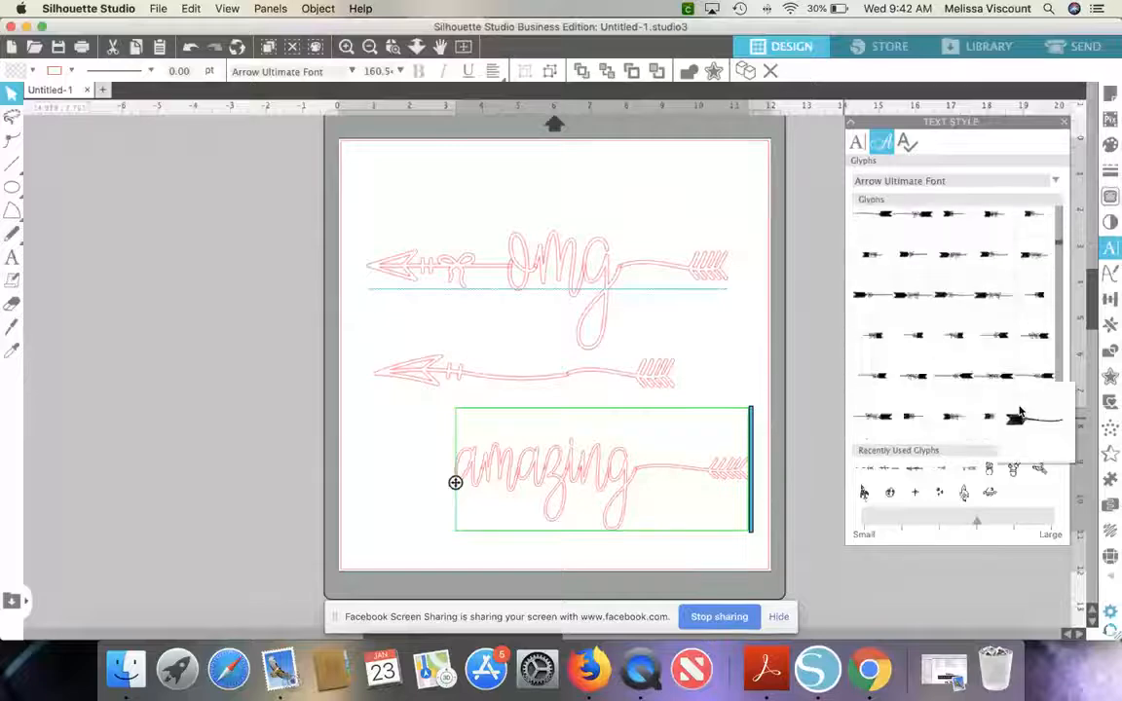
scroll(1013, 415, down, 5)
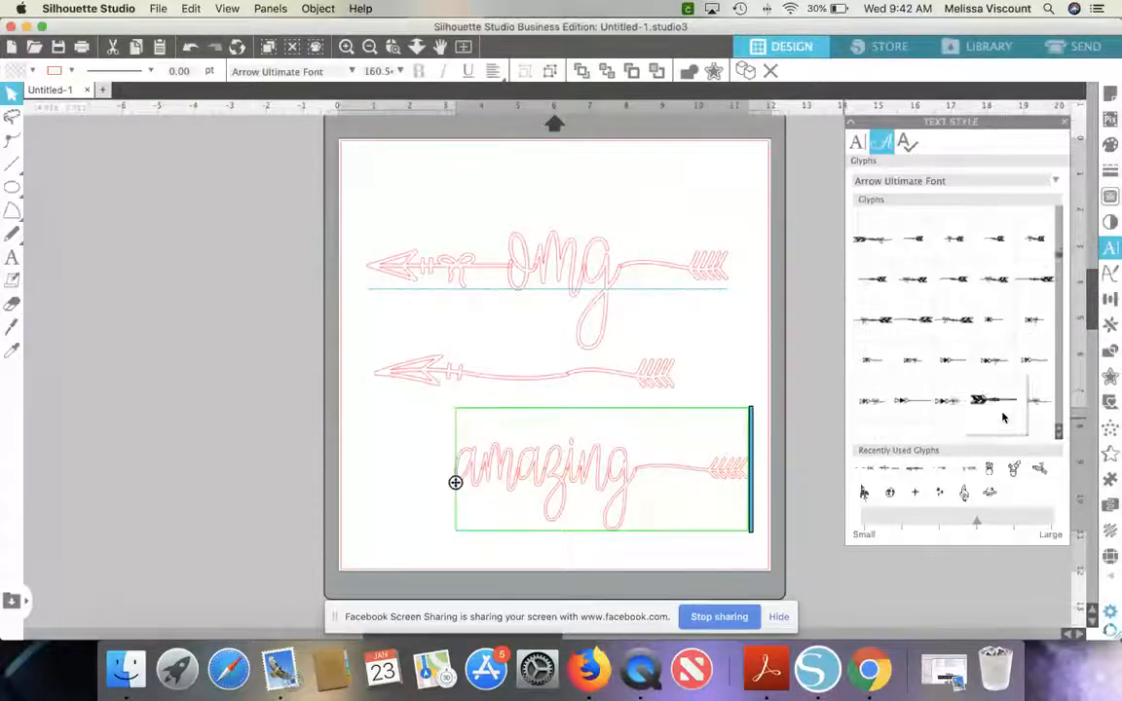
scroll(1003, 417, down, 4)
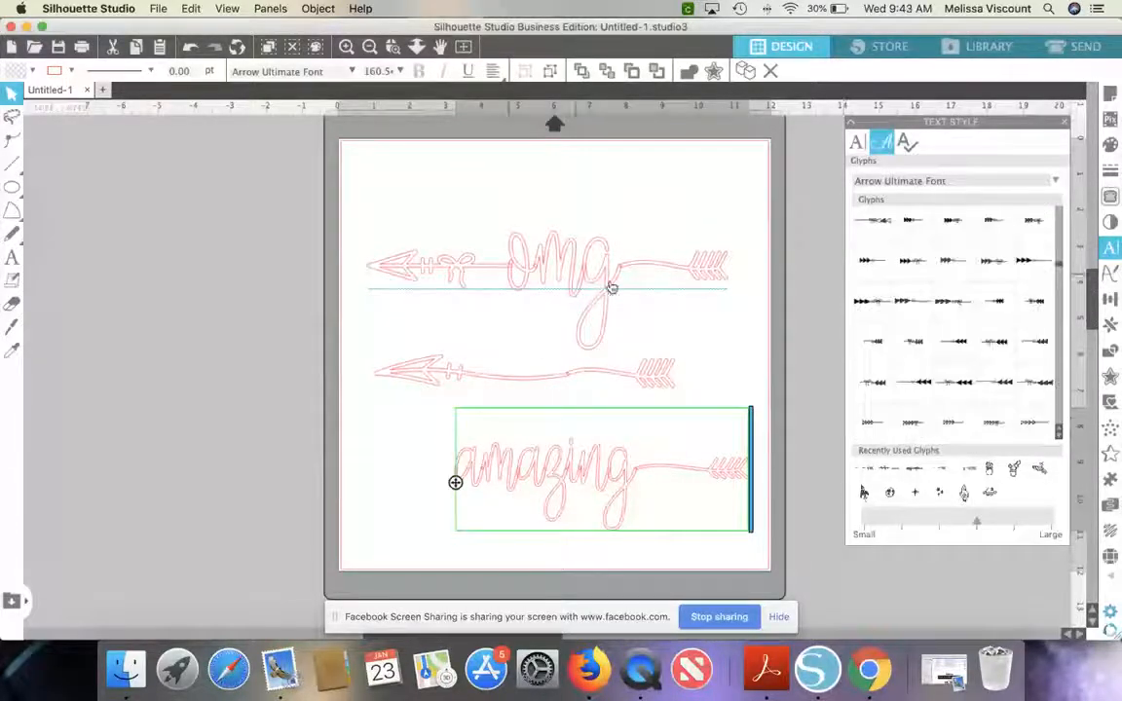
scroll(926, 389, down, 3)
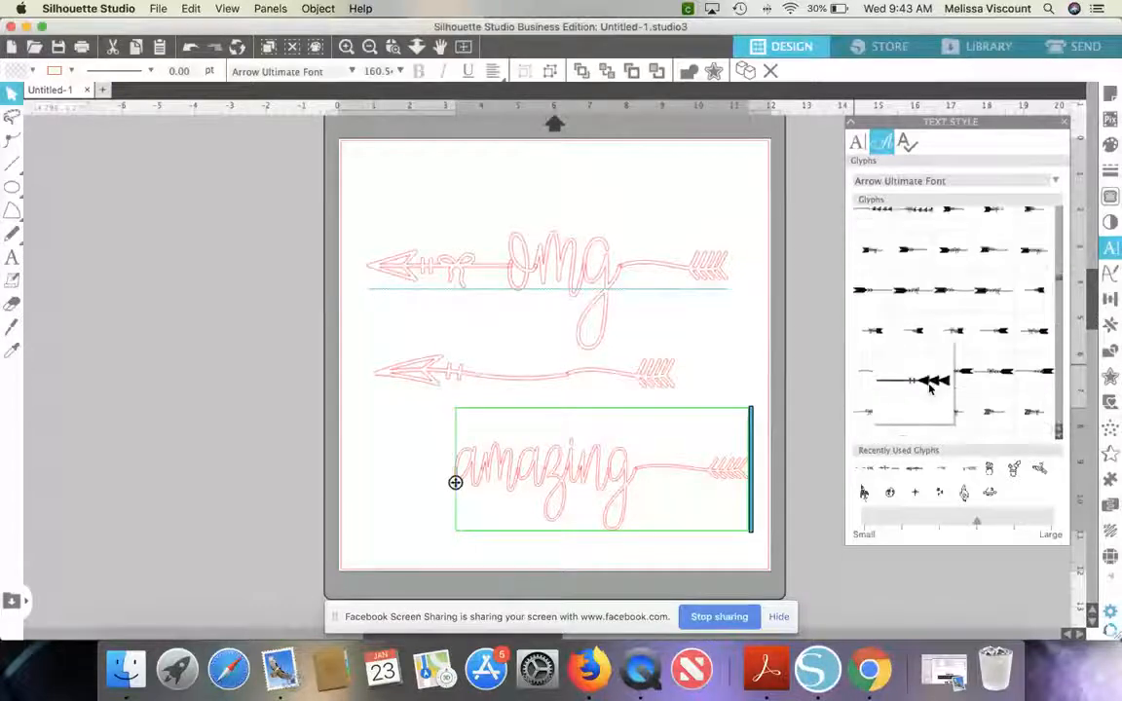
scroll(930, 388, down, 4)
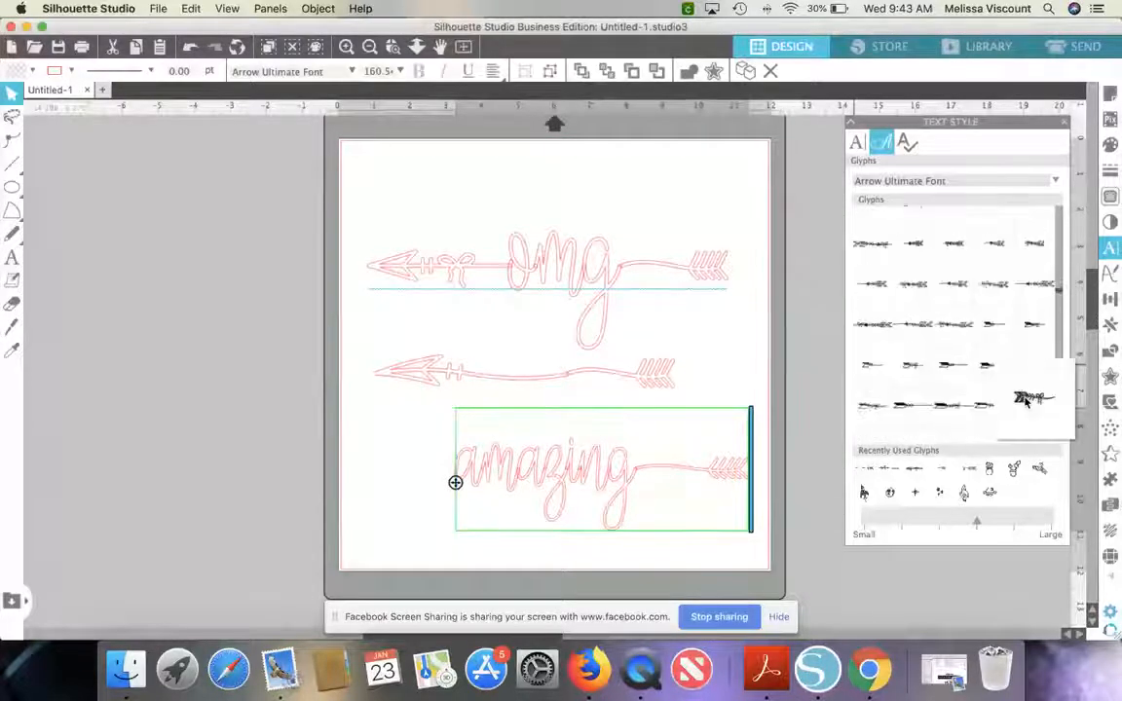
scroll(952, 399, down, 5)
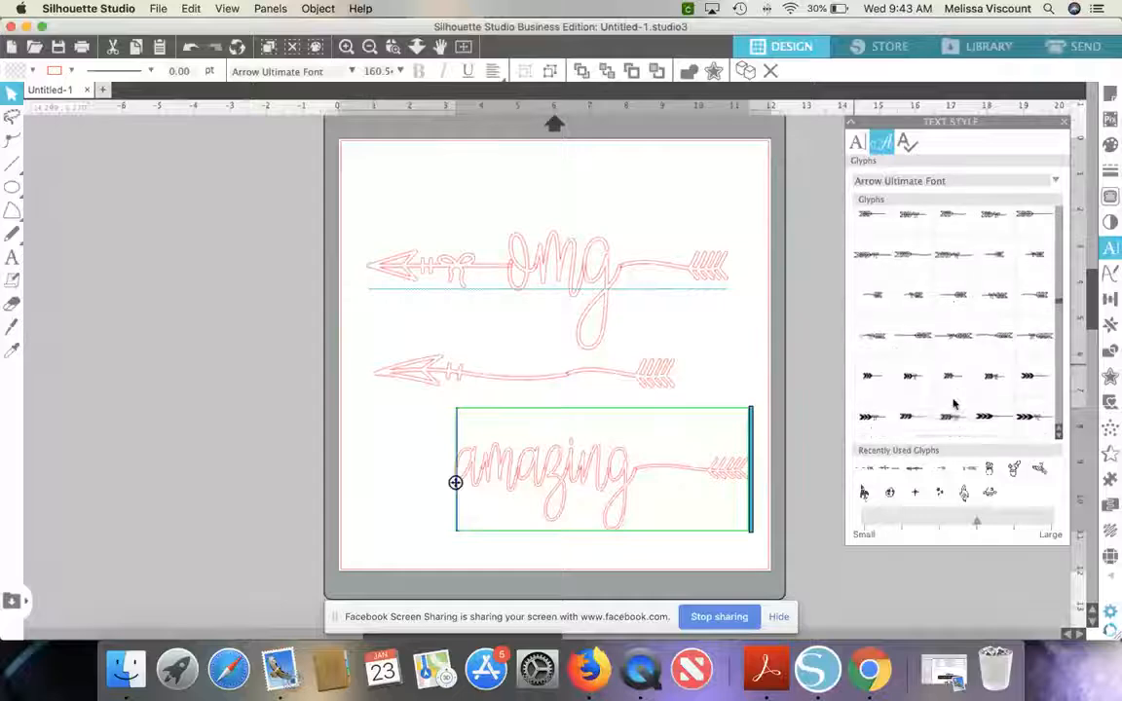
scroll(952, 401, down, 5)
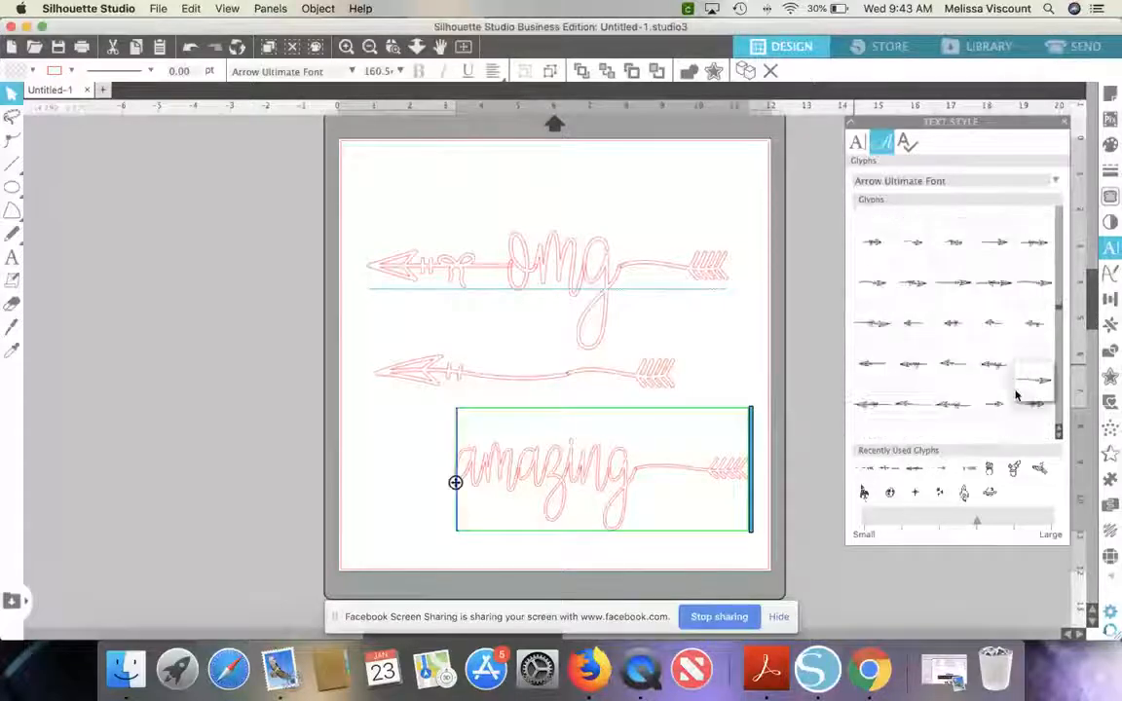
scroll(1003, 394, down, 4)
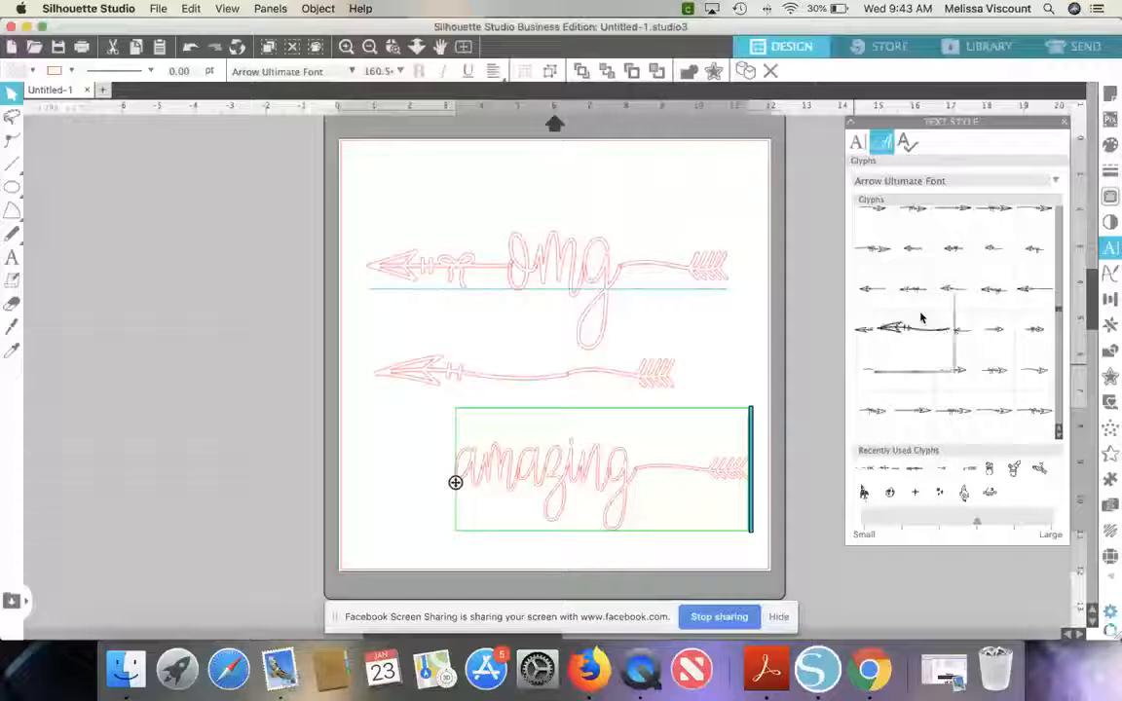
click(873, 290)
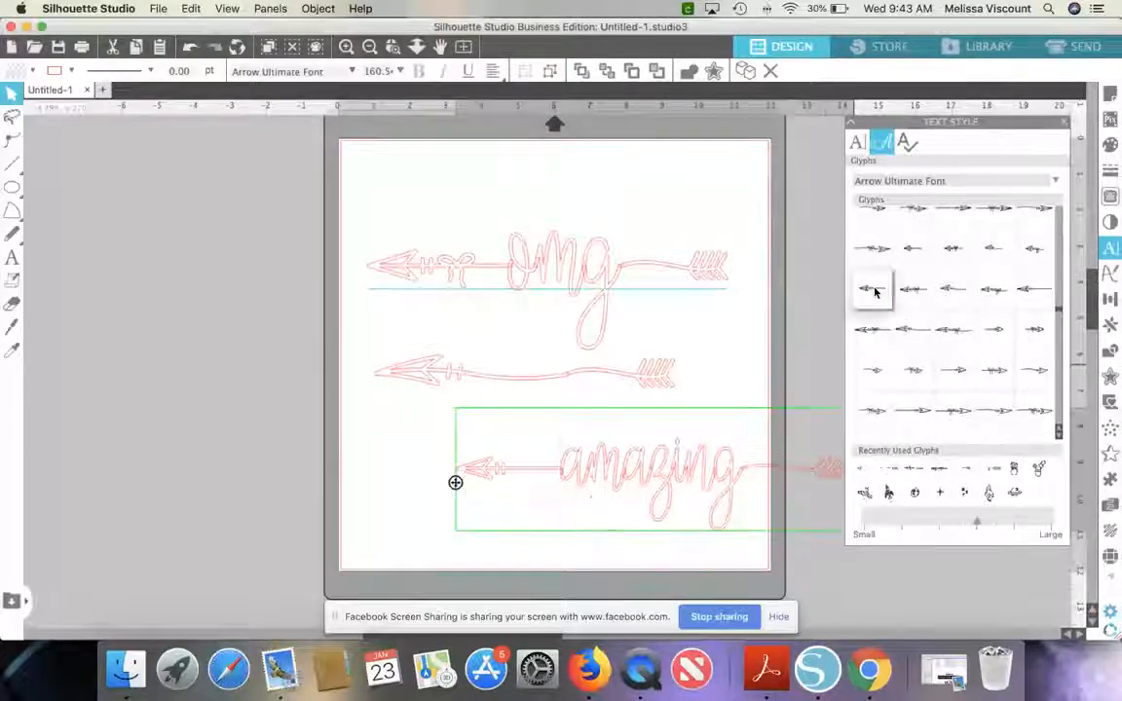
click(408, 511)
drag(562, 478, 471, 475)
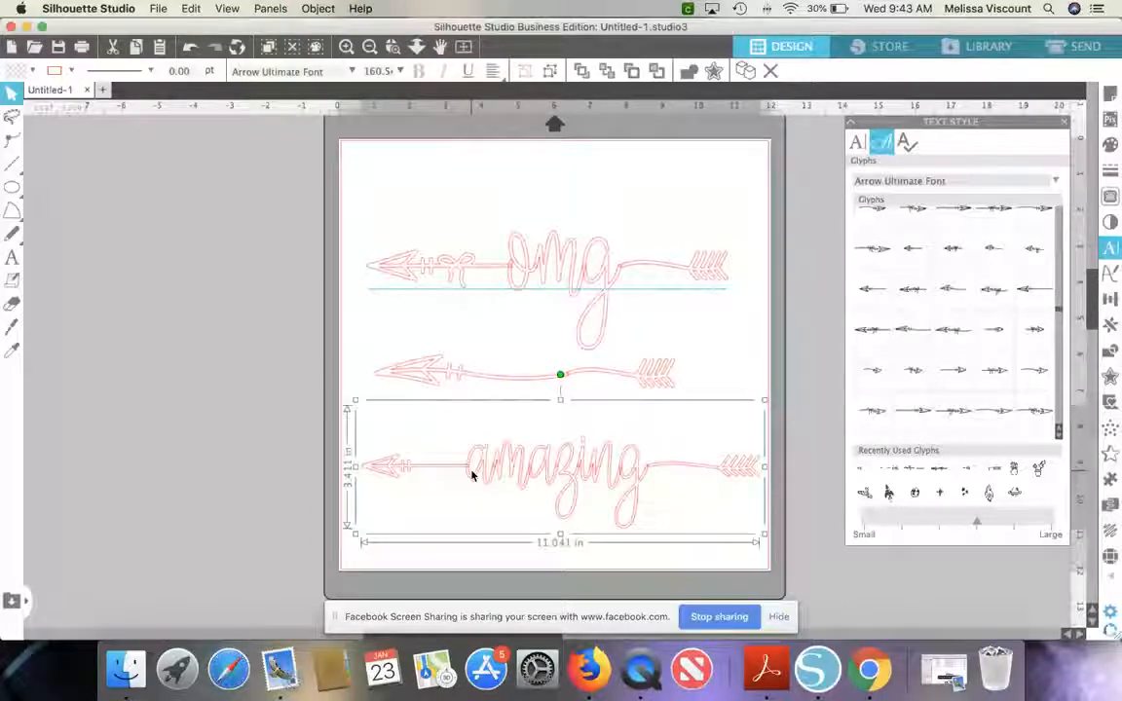
- Fill the "amazing" arrow design with red and move it up slightly
click(32, 72)
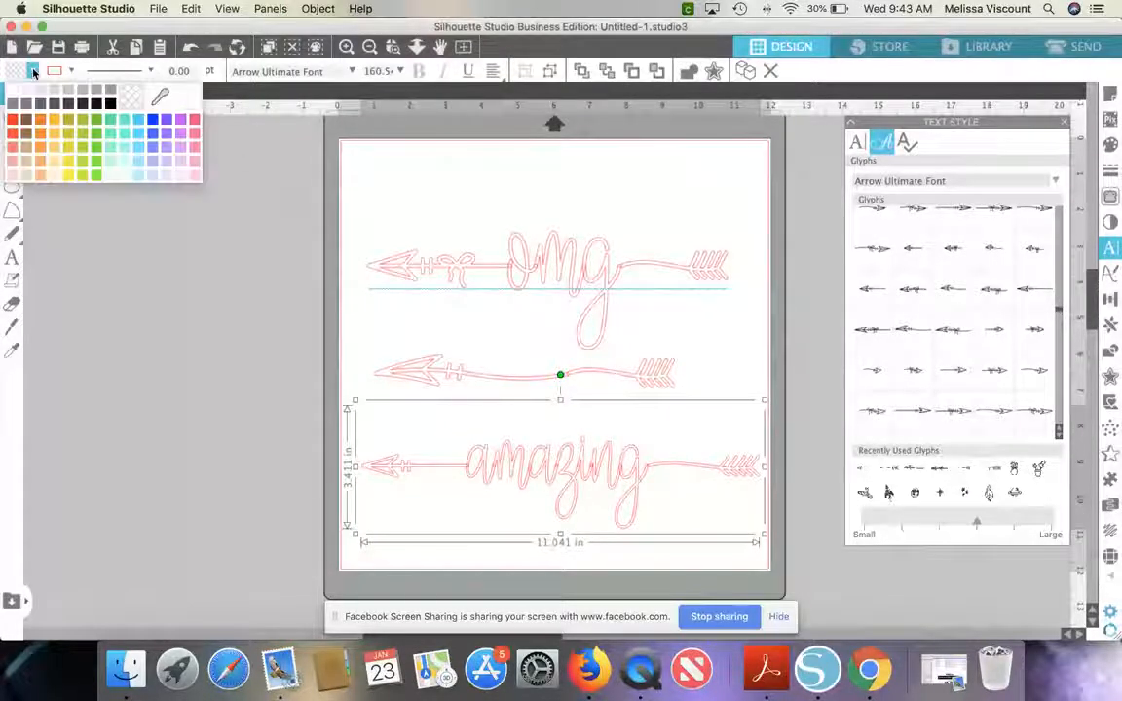
click(13, 121)
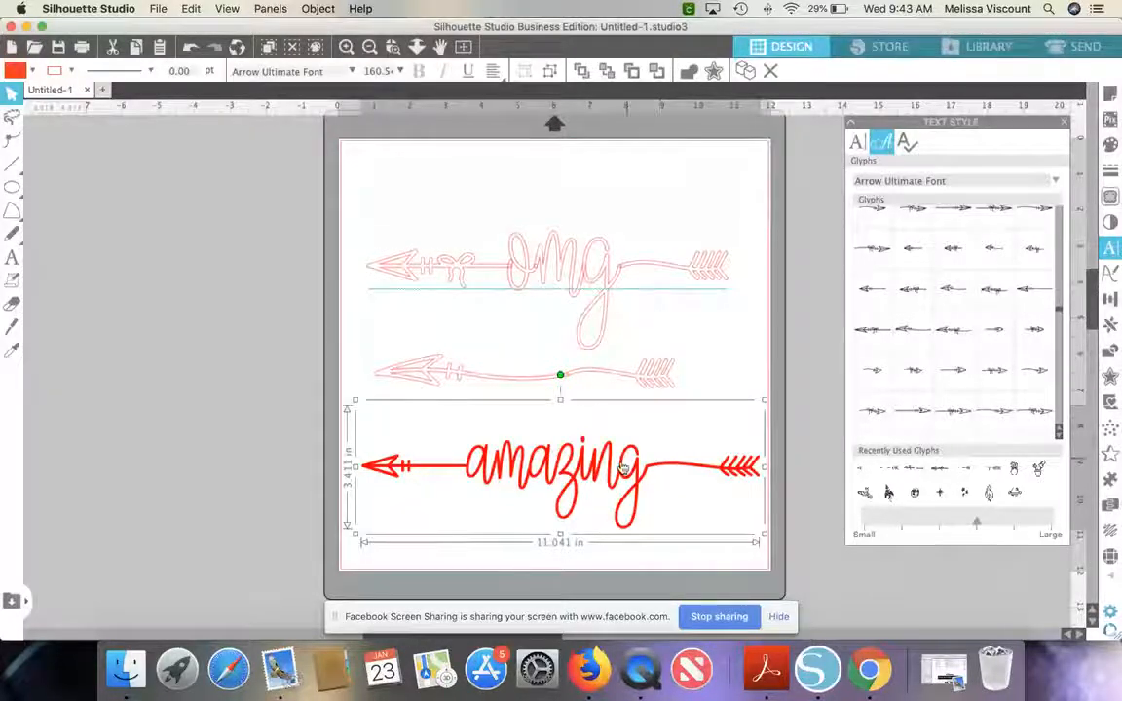
click(304, 474)
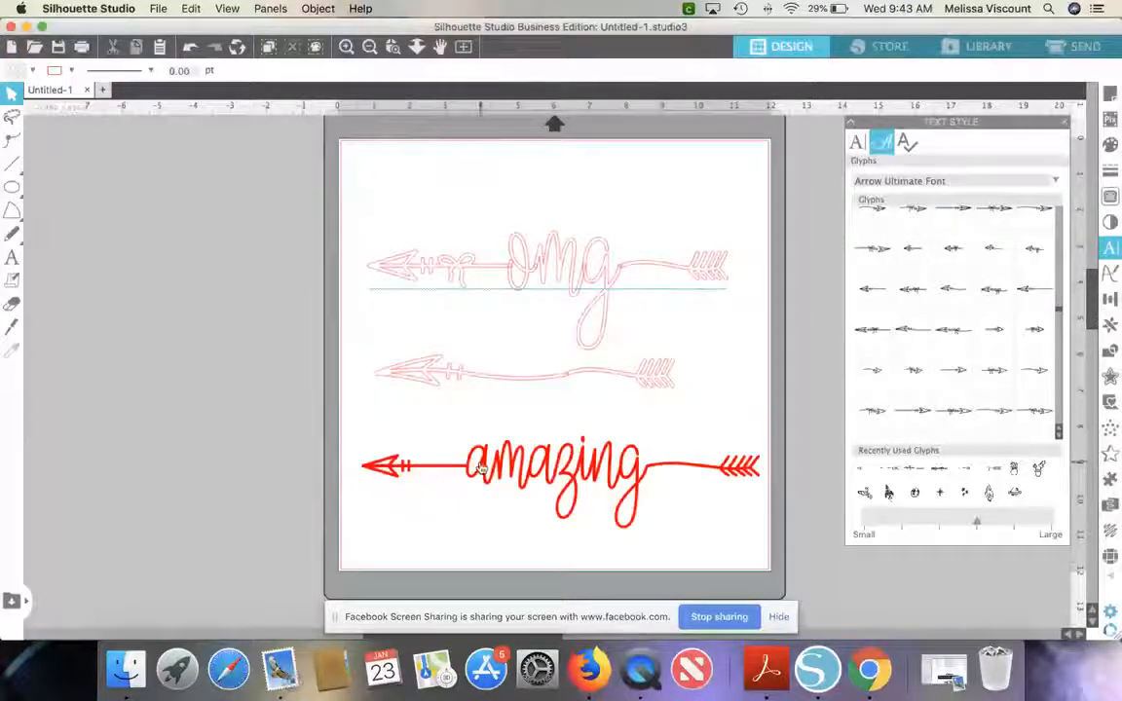
click(479, 468)
drag(479, 469, 480, 459)
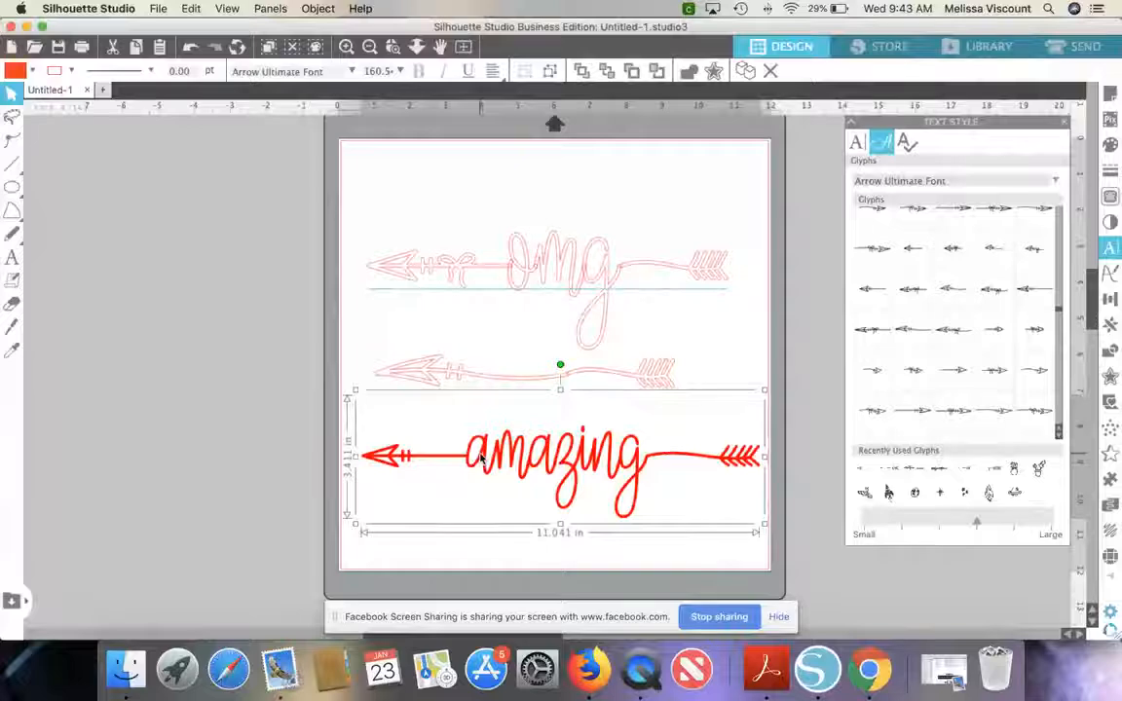
- Delete the word "amazing" and its feathered tail from the red text, keeping only the arrowhead glyph
double_click(474, 466)
key(shift+Right)
key(shift+Right)
key(shift+Right)
key(shift+Right)
key(shift+Right)
key(shift+Right)
key(shift+Right)
key(shift+Right)
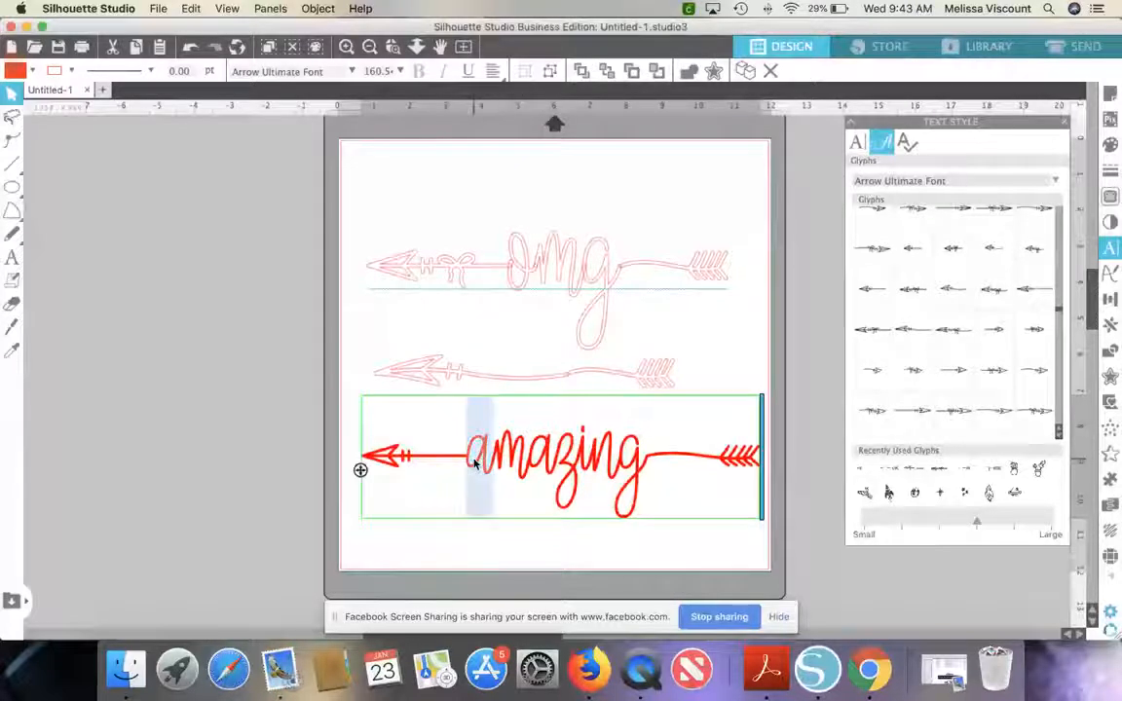
key(BackSpace)
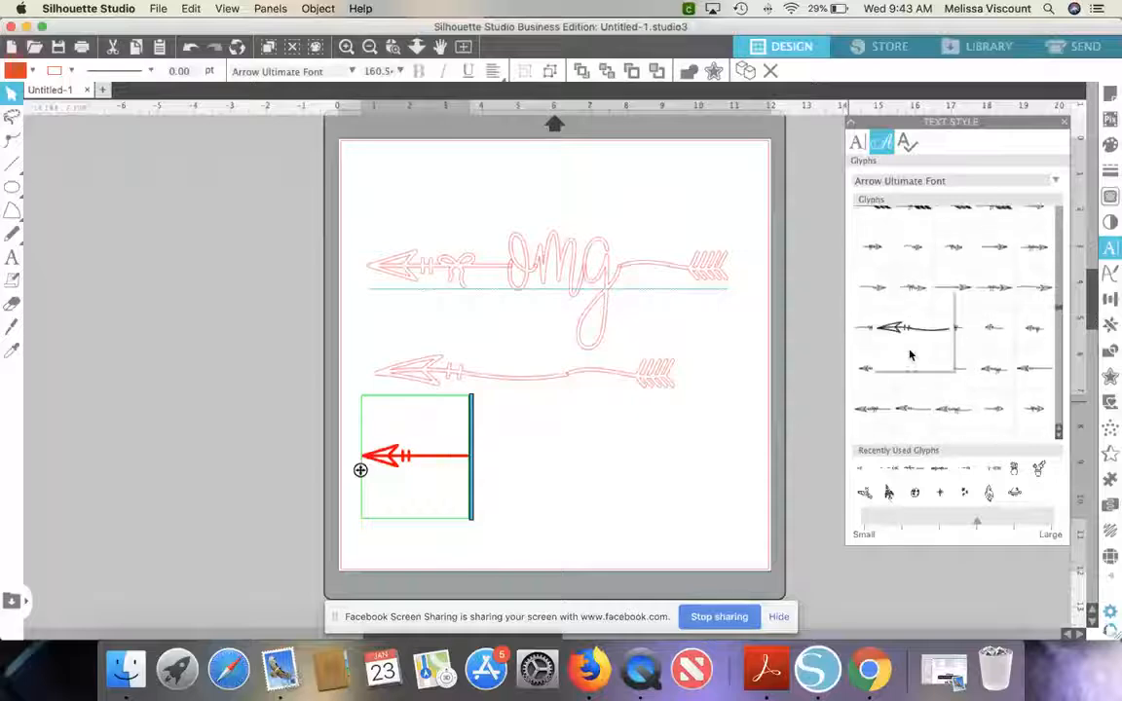
- Append a solid, triple-feathered arrow-tail glyph to the red arrowhead and select the finished arrow
scroll(911, 354, up, 5)
click(916, 293)
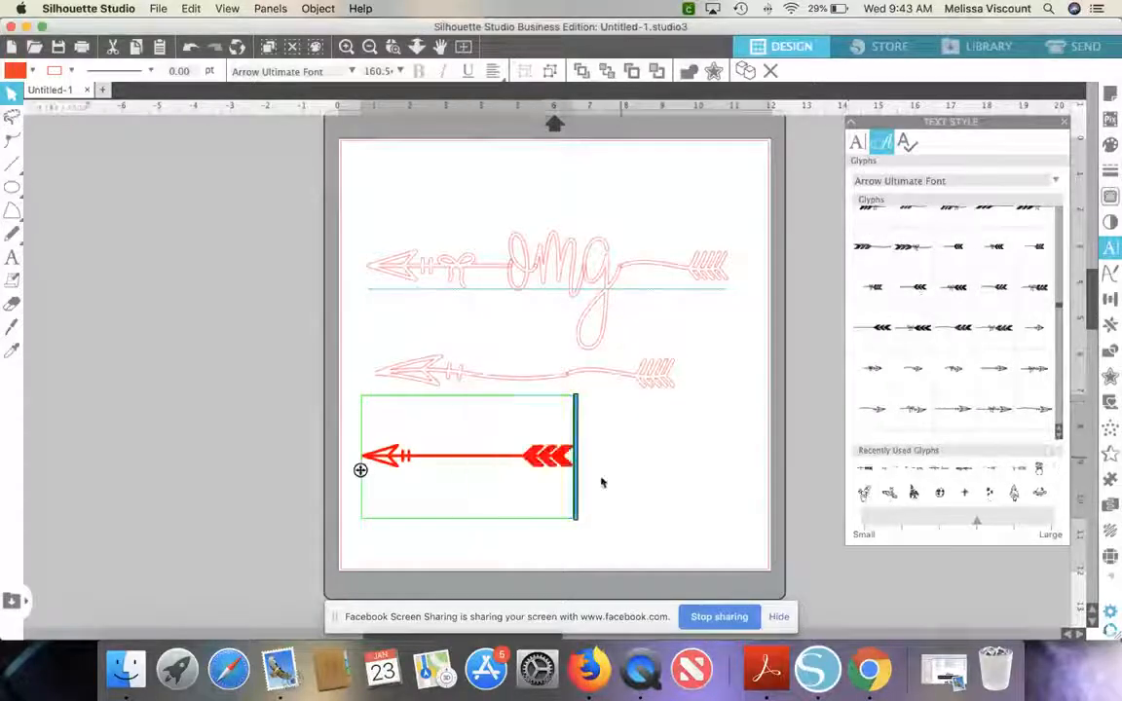
click(601, 482)
click(548, 458)
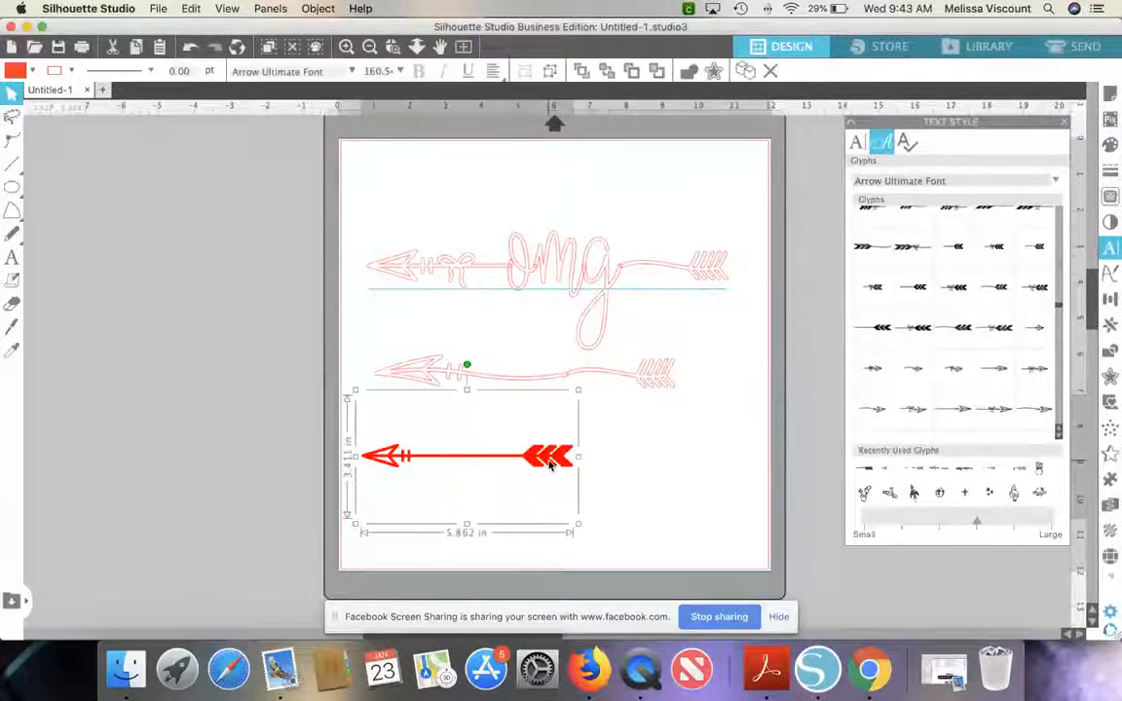
- Paste a copy of the red arrow below the original and delete the tail glyph from the copy
key(super+v)
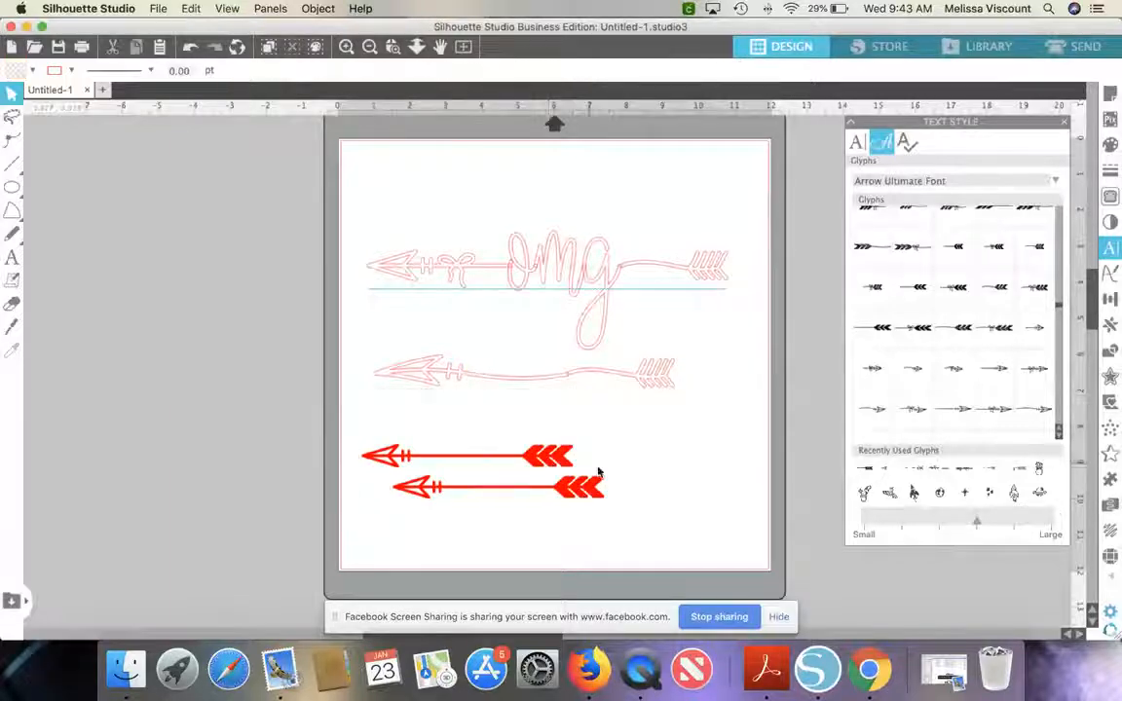
drag(586, 489, 566, 500)
double_click(566, 500)
key(BackSpace)
key(BackSpace)
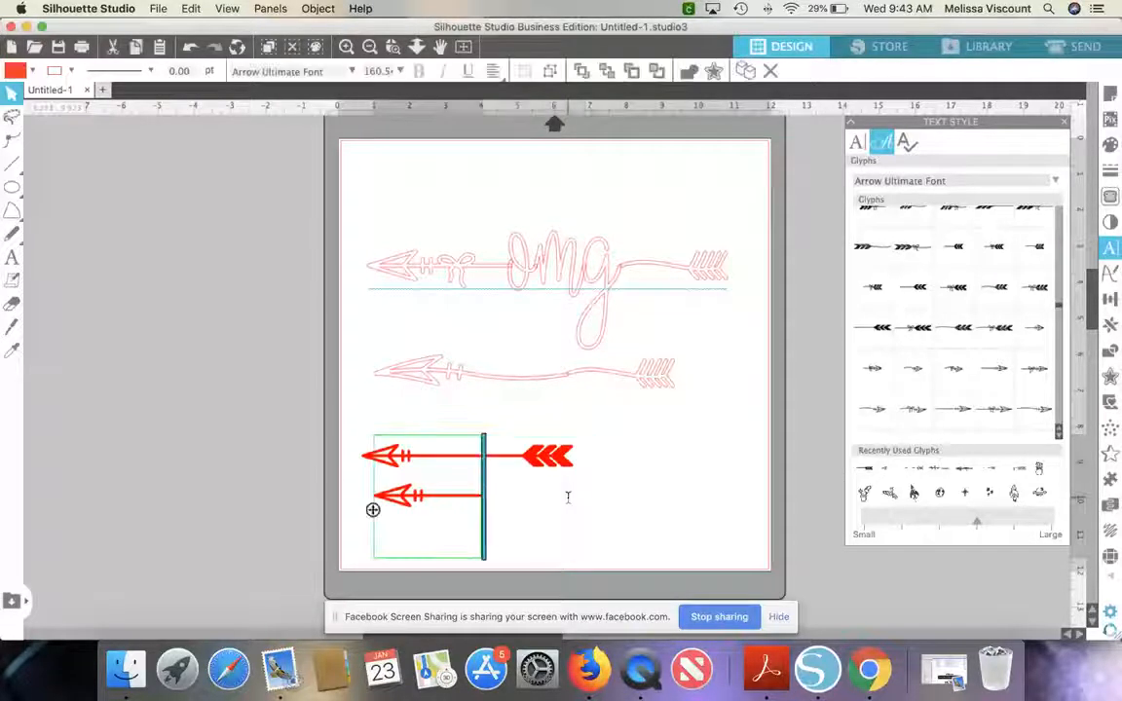
scroll(926, 359, up, 3)
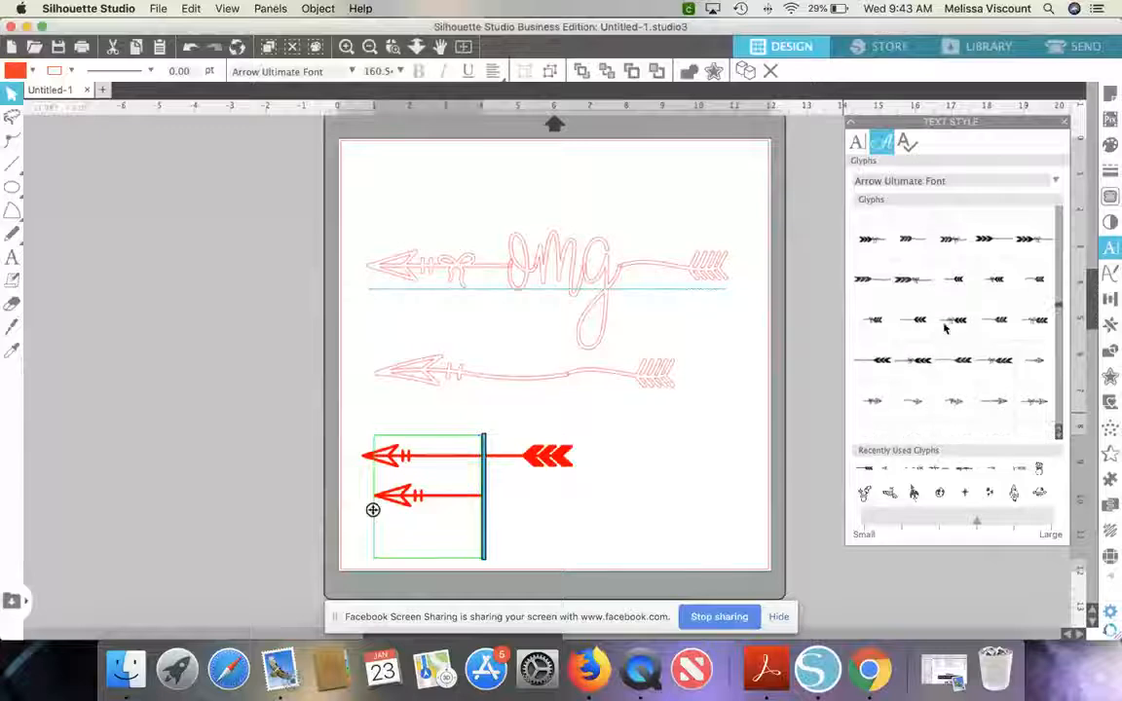
click(959, 290)
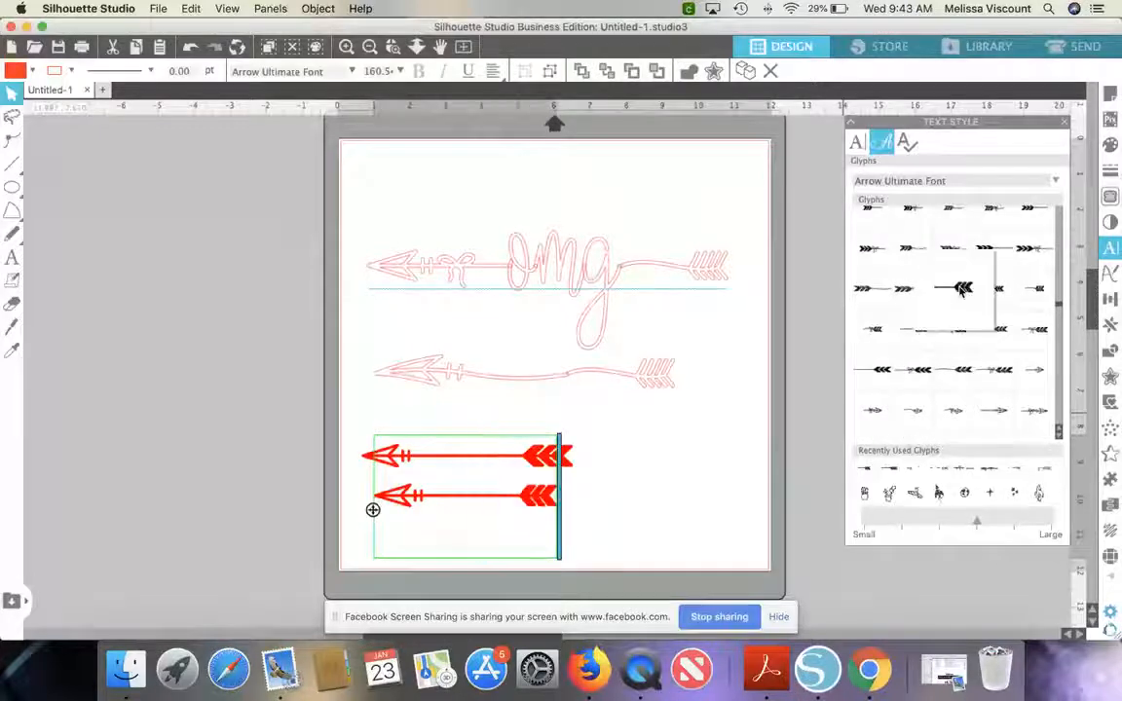
key(BackSpace)
- Append an outlined feather-tail glyph with a bow to the copied arrowhead and move that arrow to the right
scroll(995, 309, up, 1)
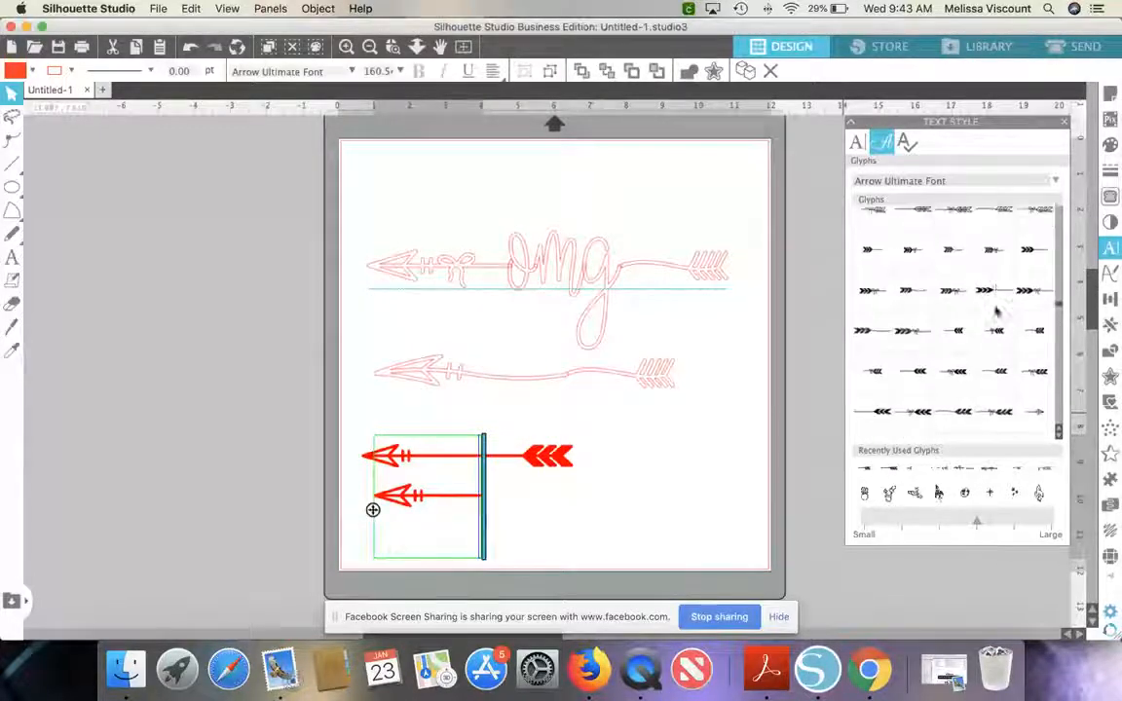
scroll(995, 309, up, 1)
click(959, 247)
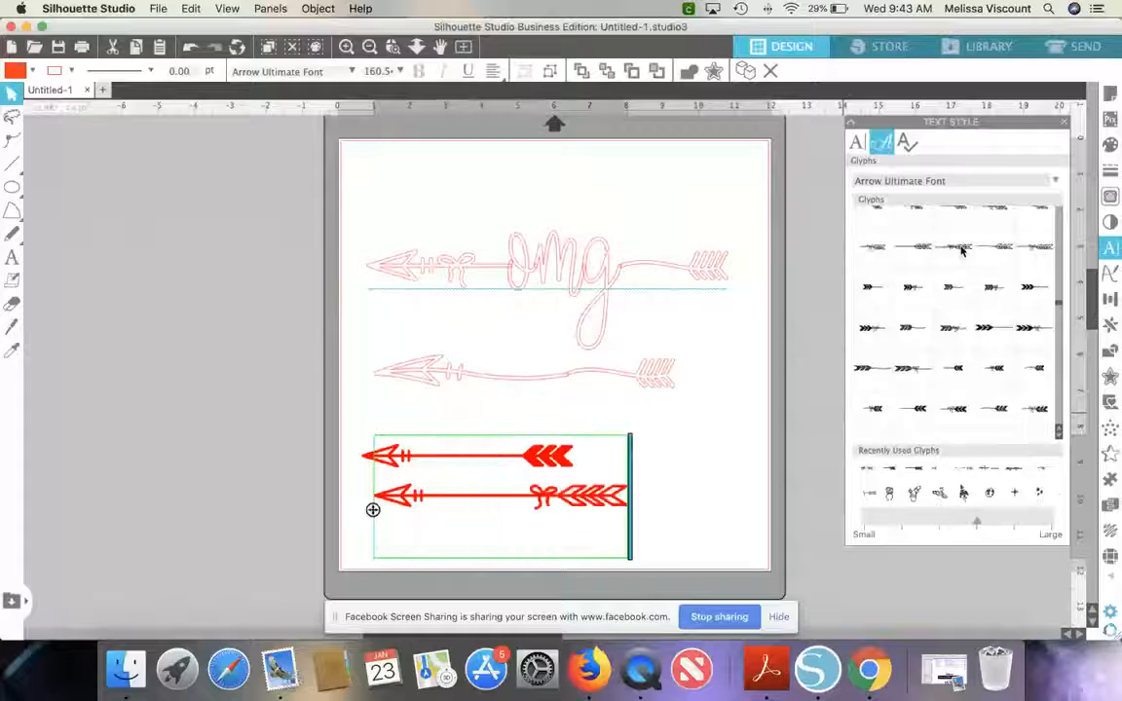
click(748, 438)
click(615, 501)
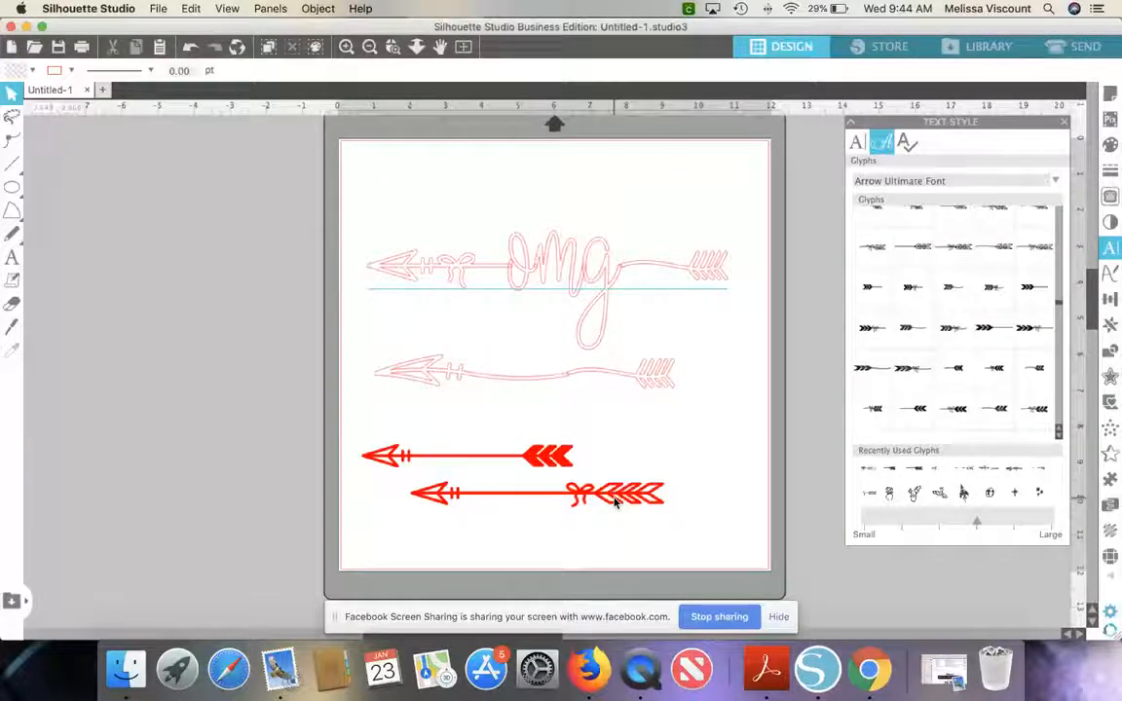
- Switch to Chrome and examine the enlarged preview image on the Planner Inspiration Quote Dingbat Font product page
click(864, 676)
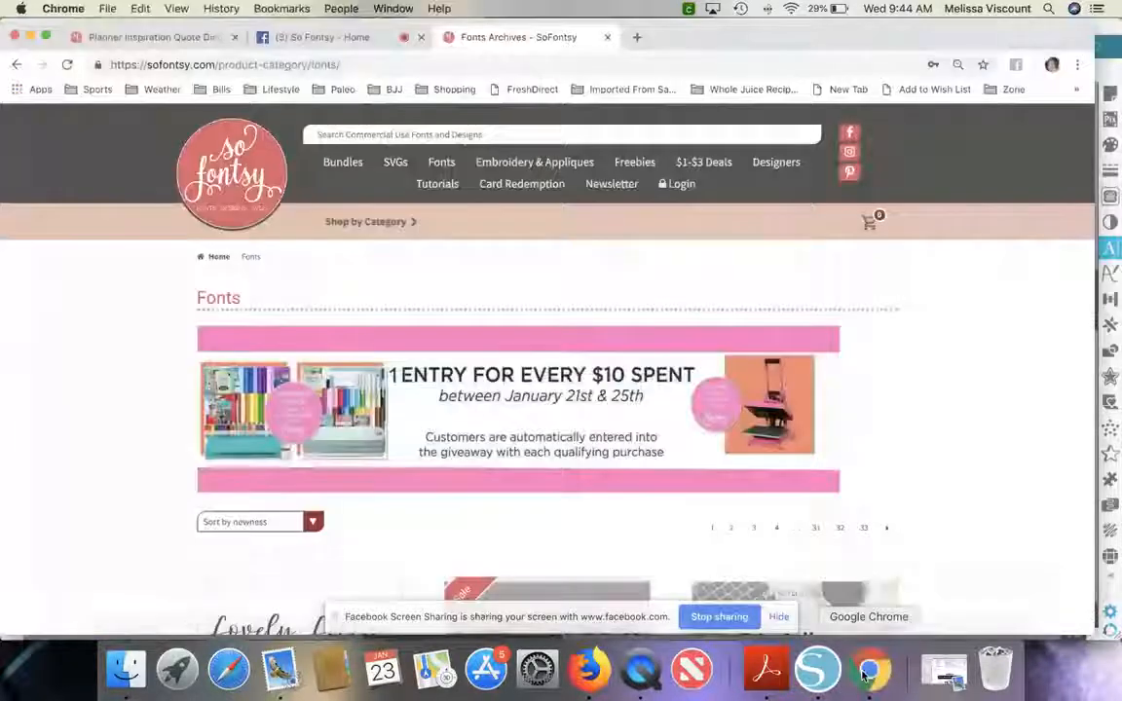
click(202, 31)
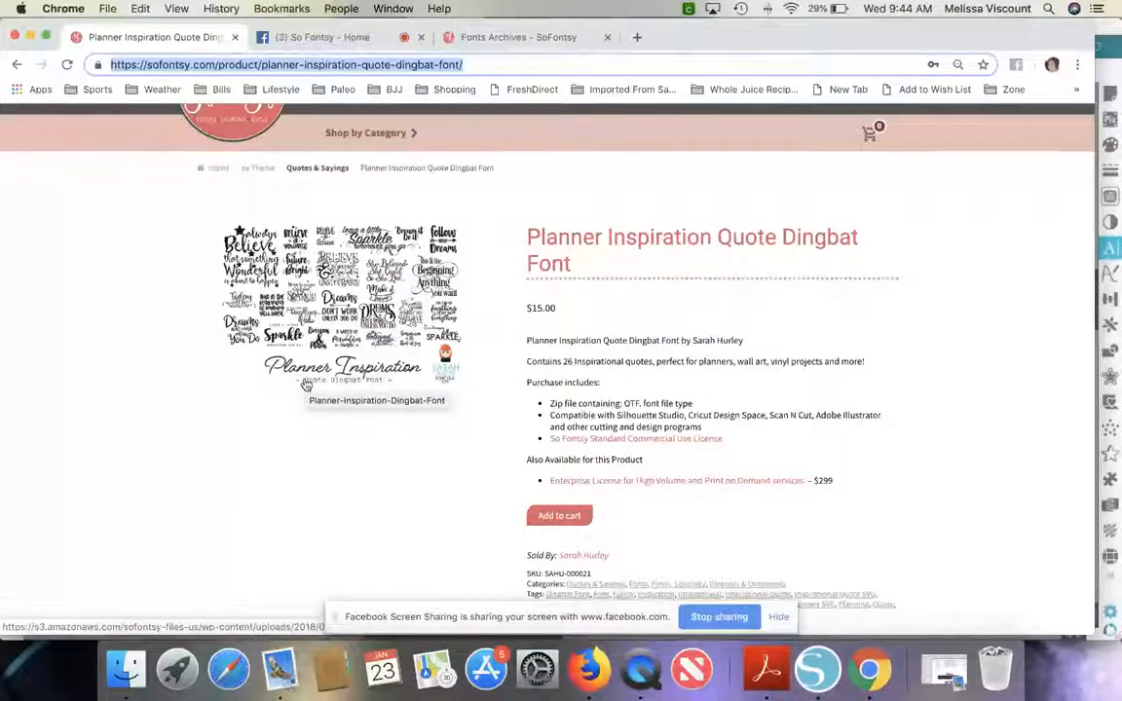
click(275, 329)
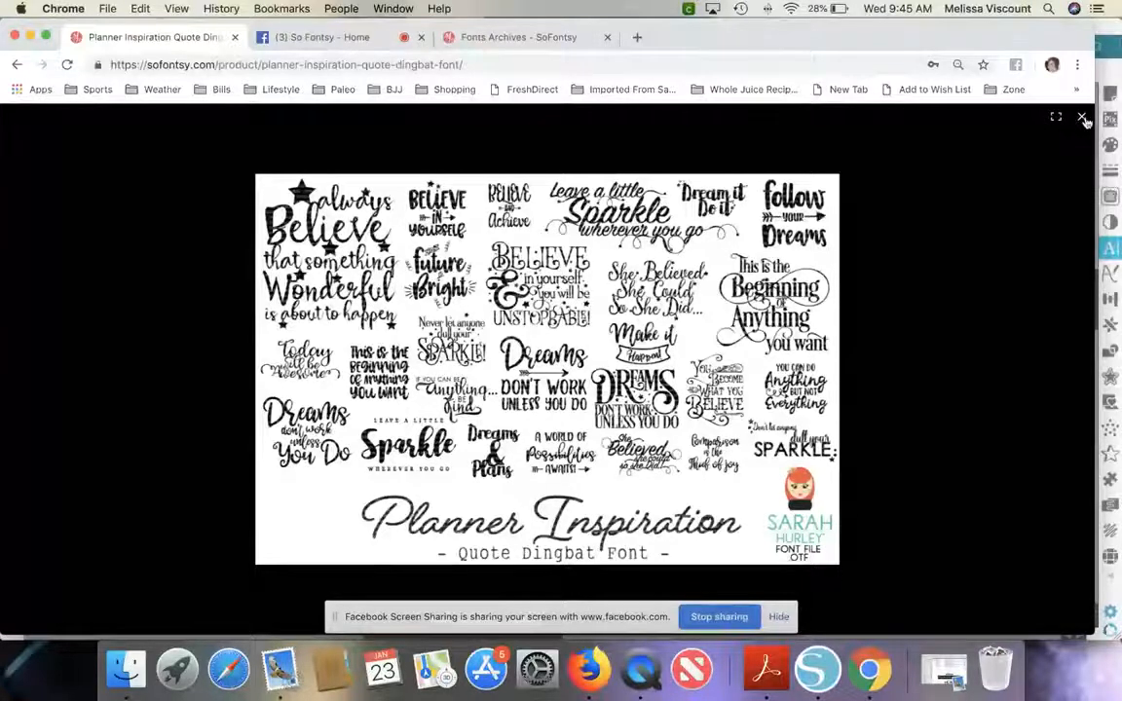
click(979, 112)
scroll(786, 458, up, 2)
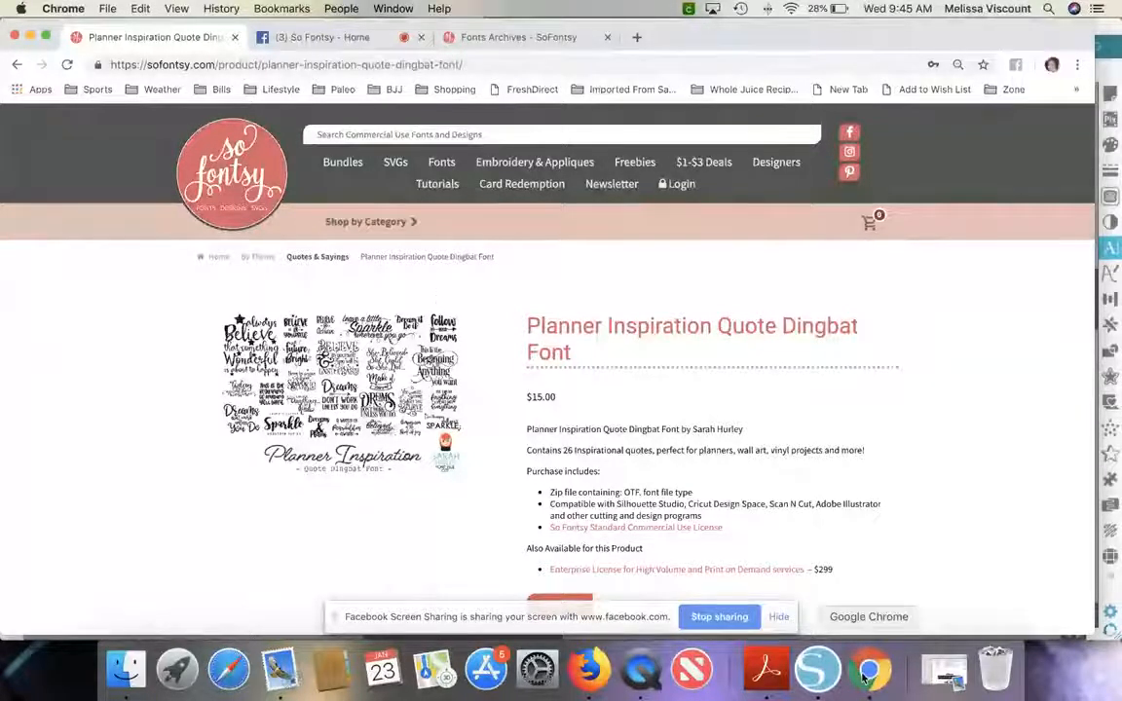
- Switch back to Silhouette Studio and delete all the arrow designs from the page
click(817, 669)
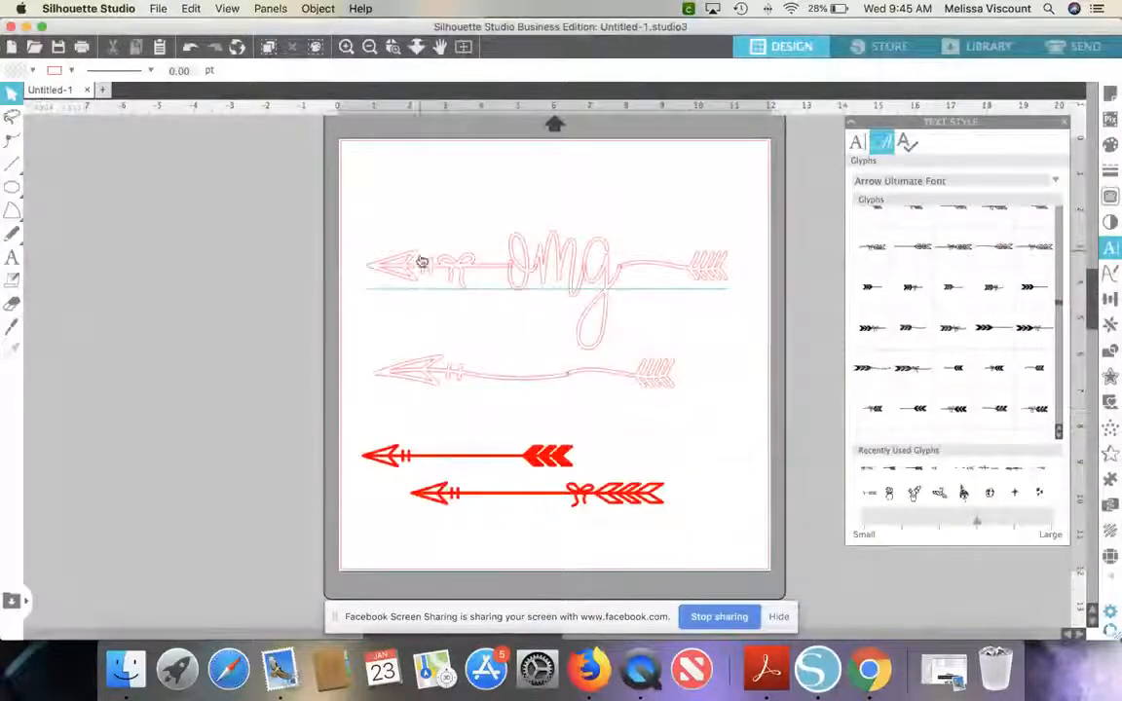
key(super+a)
key(Delete)
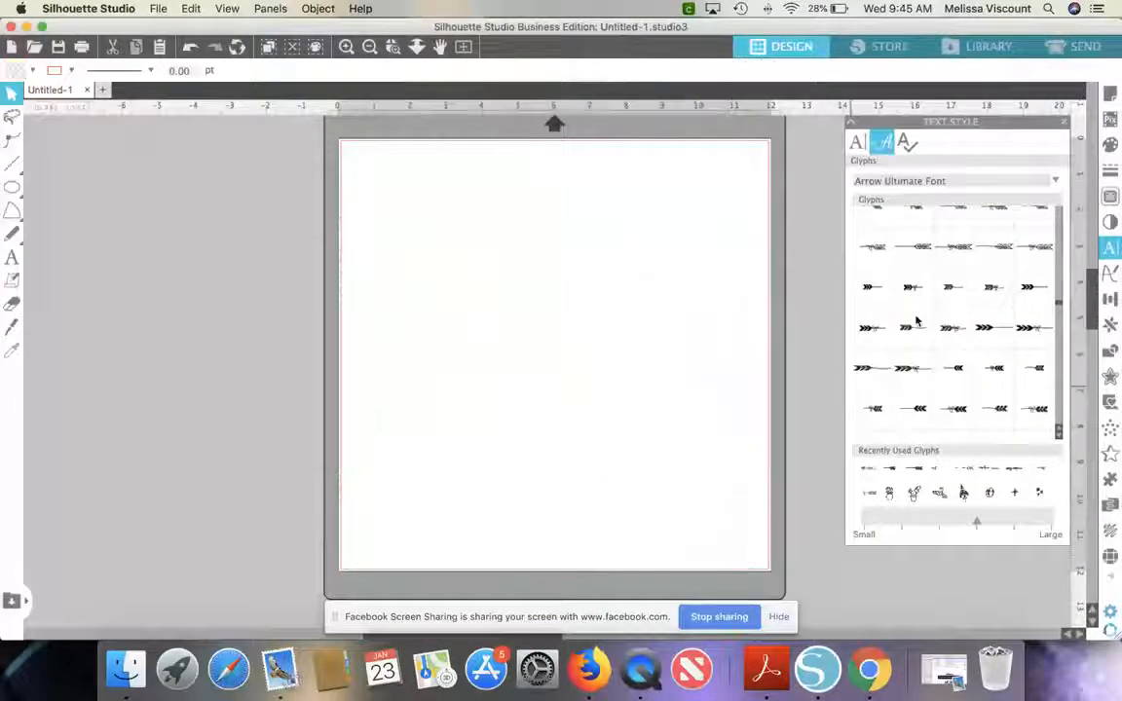
- Browse the font list down to the KL Blackbird font
click(855, 143)
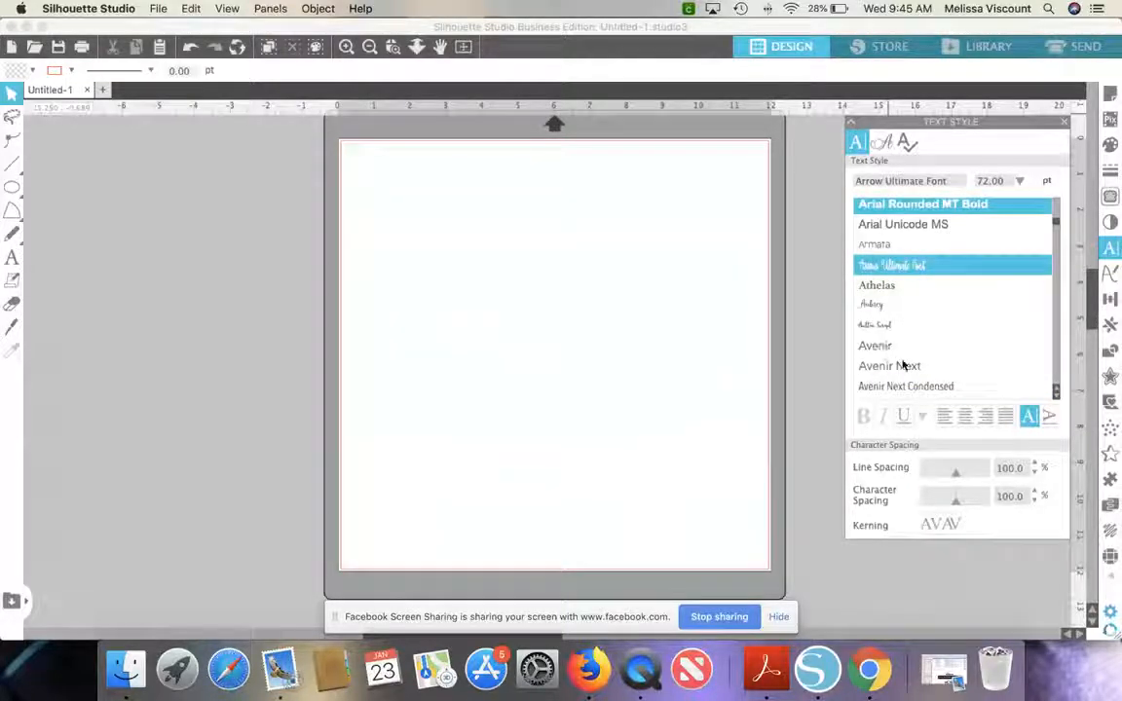
scroll(903, 364, down, 10)
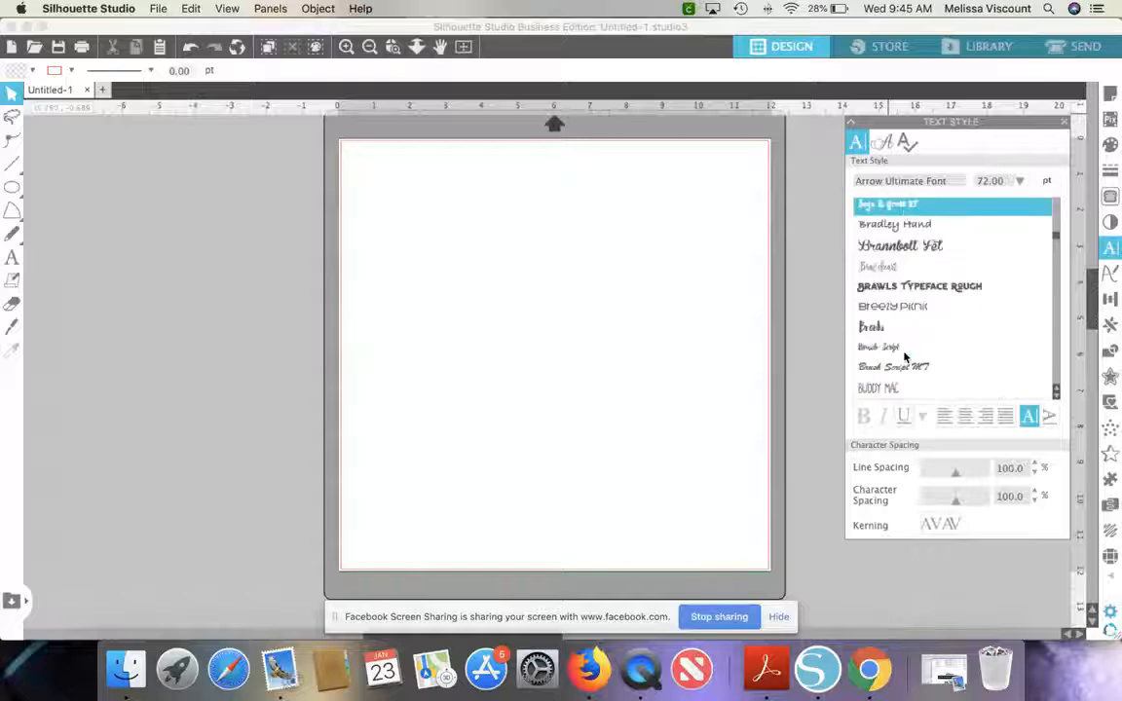
scroll(905, 358, down, 5)
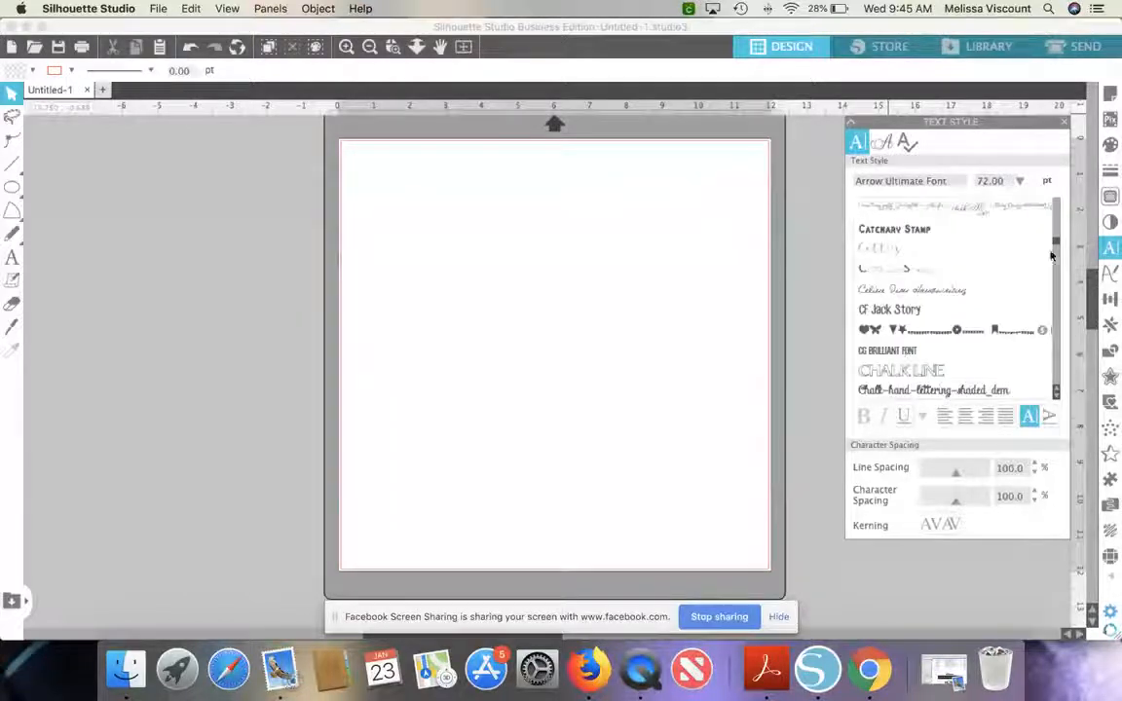
drag(1060, 246, 1061, 259)
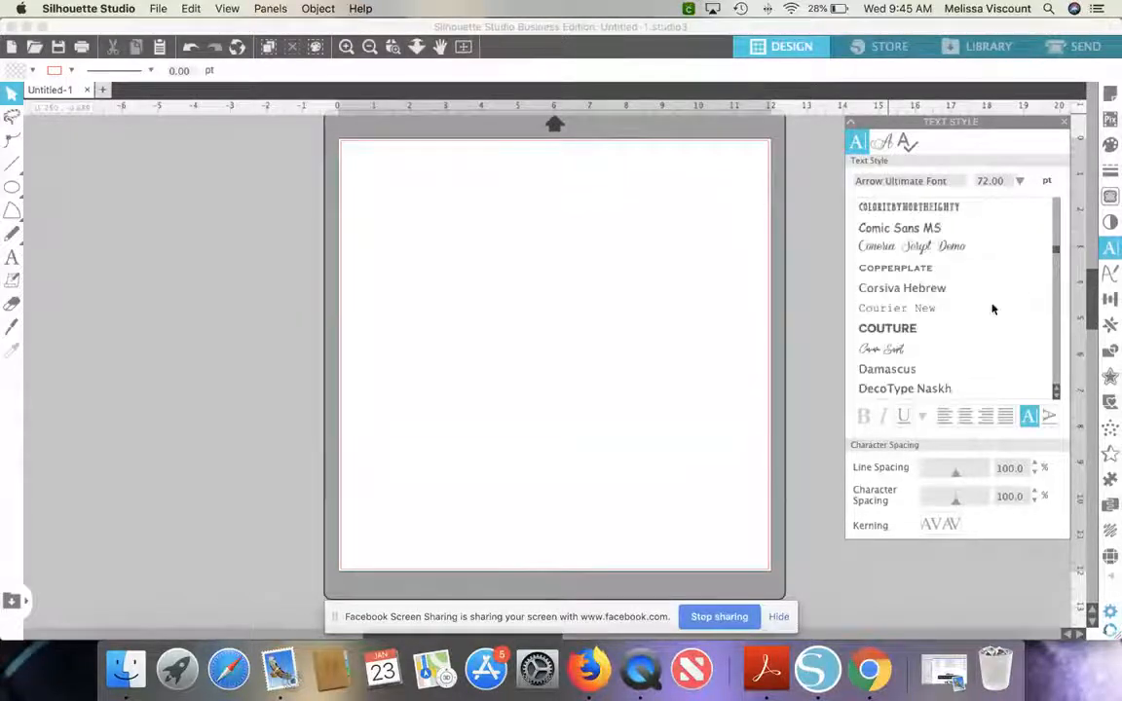
scroll(1060, 256, down, 5)
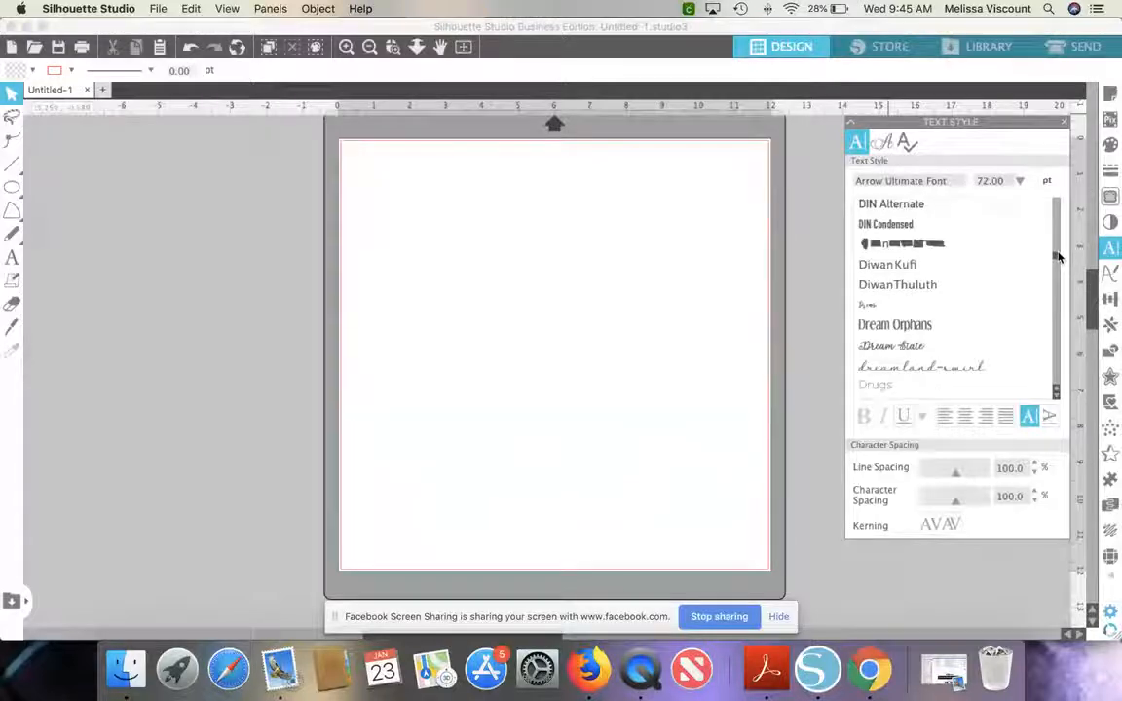
drag(1060, 256, 1061, 297)
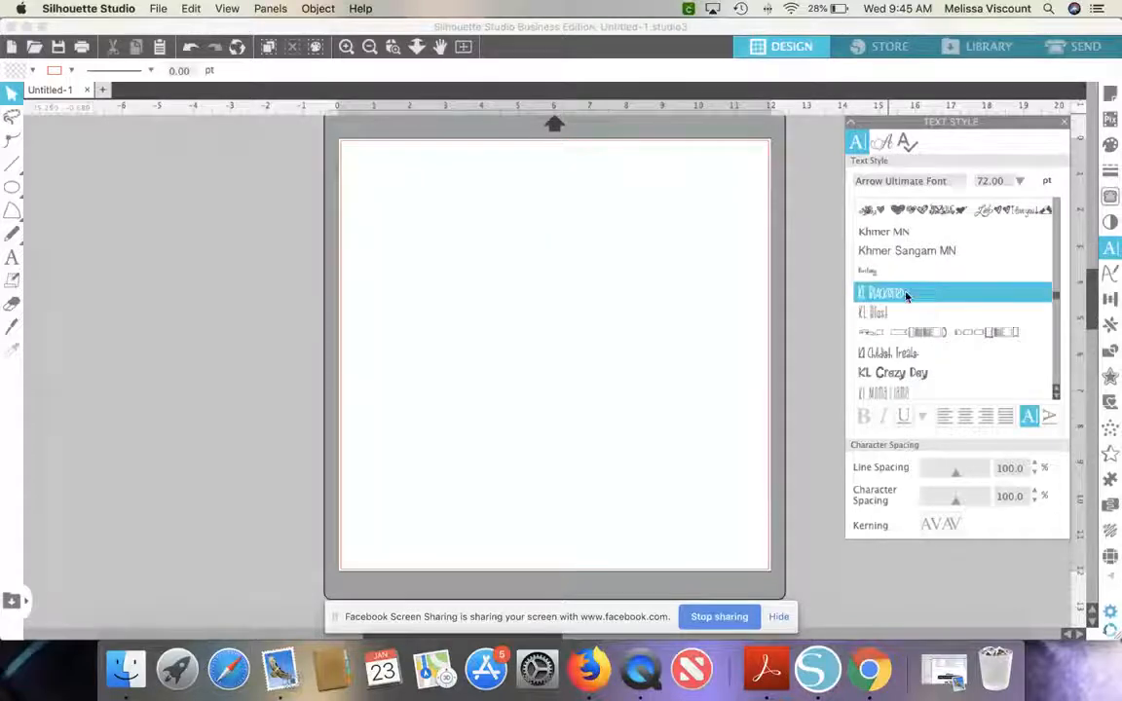
- Add the text "blackbird" in Arrow Ultimate Font in the upper part of the page
click(12, 257)
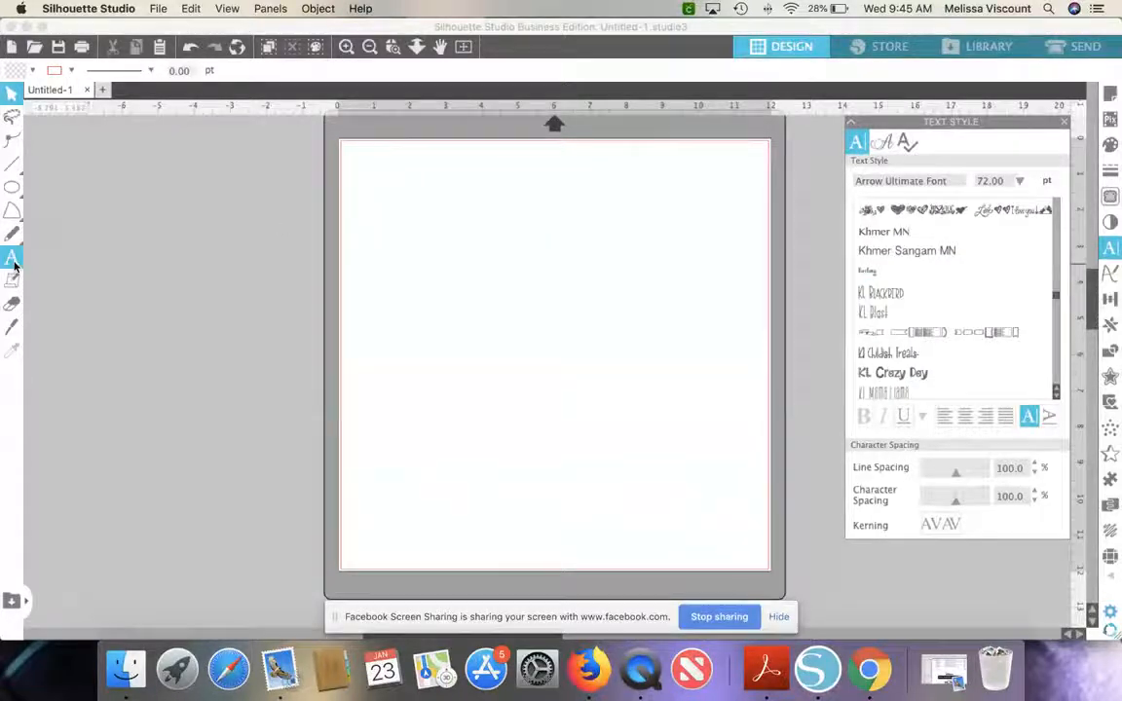
click(476, 286)
text(black)
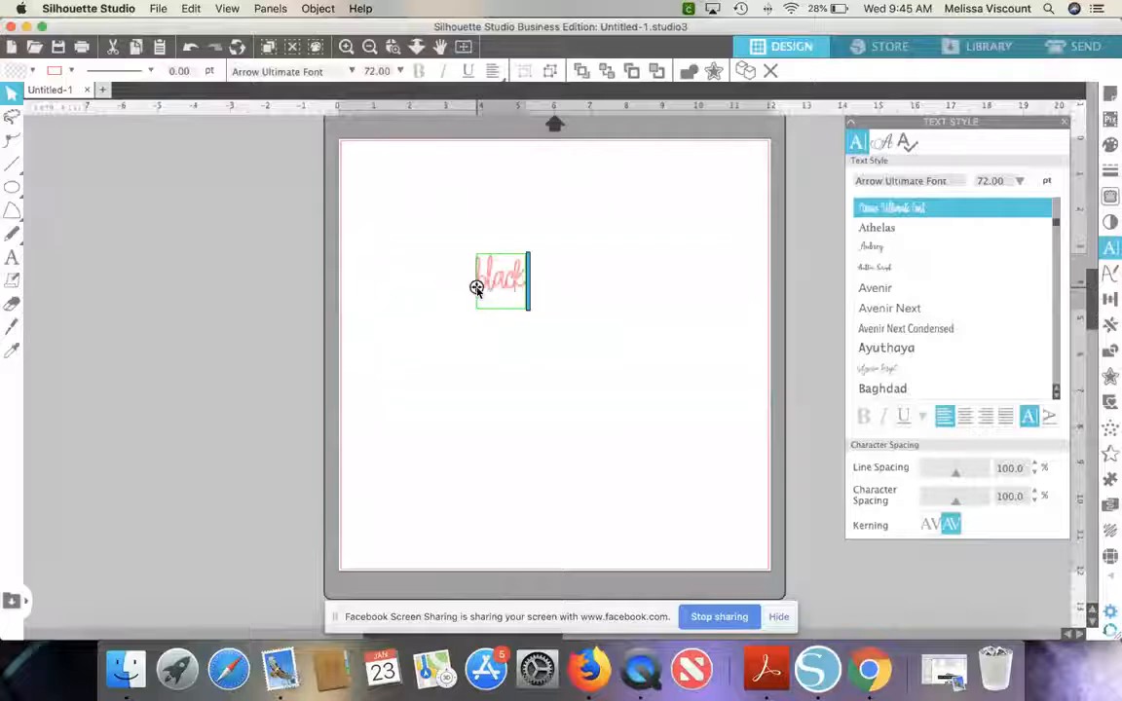
text(bird)
click(493, 319)
click(519, 286)
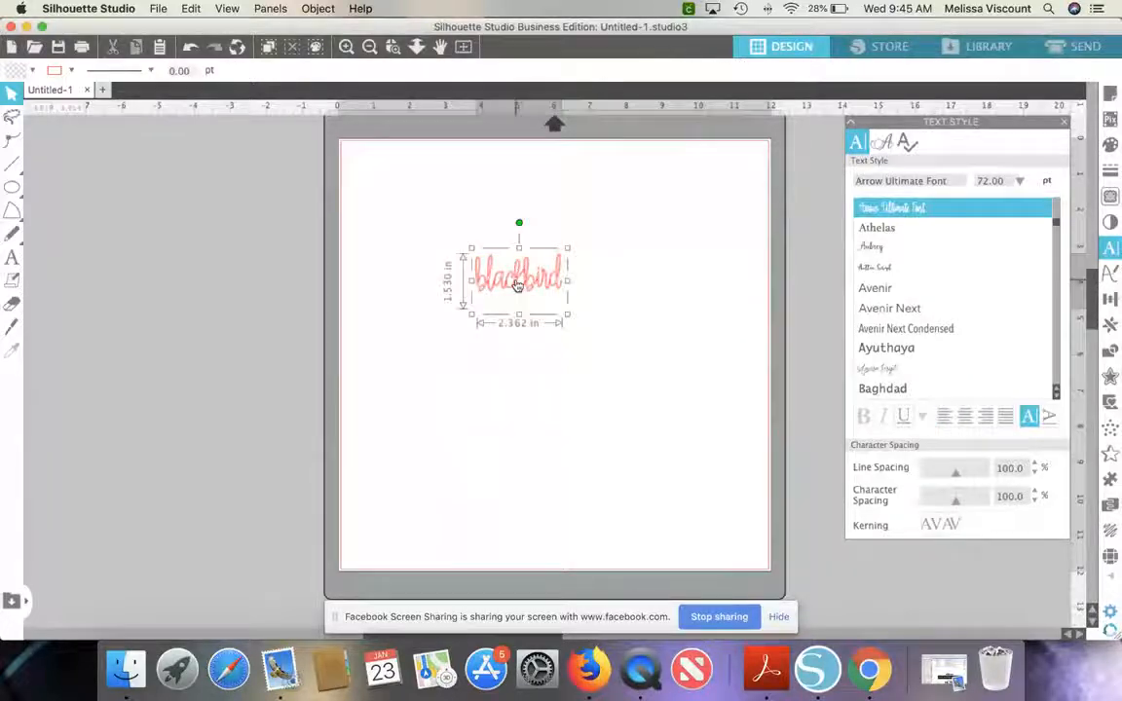
- Enlarge the "blackbird" text to about 6 in wide and place a copy of it below the original
click(571, 251)
click(564, 257)
drag(568, 249, 731, 170)
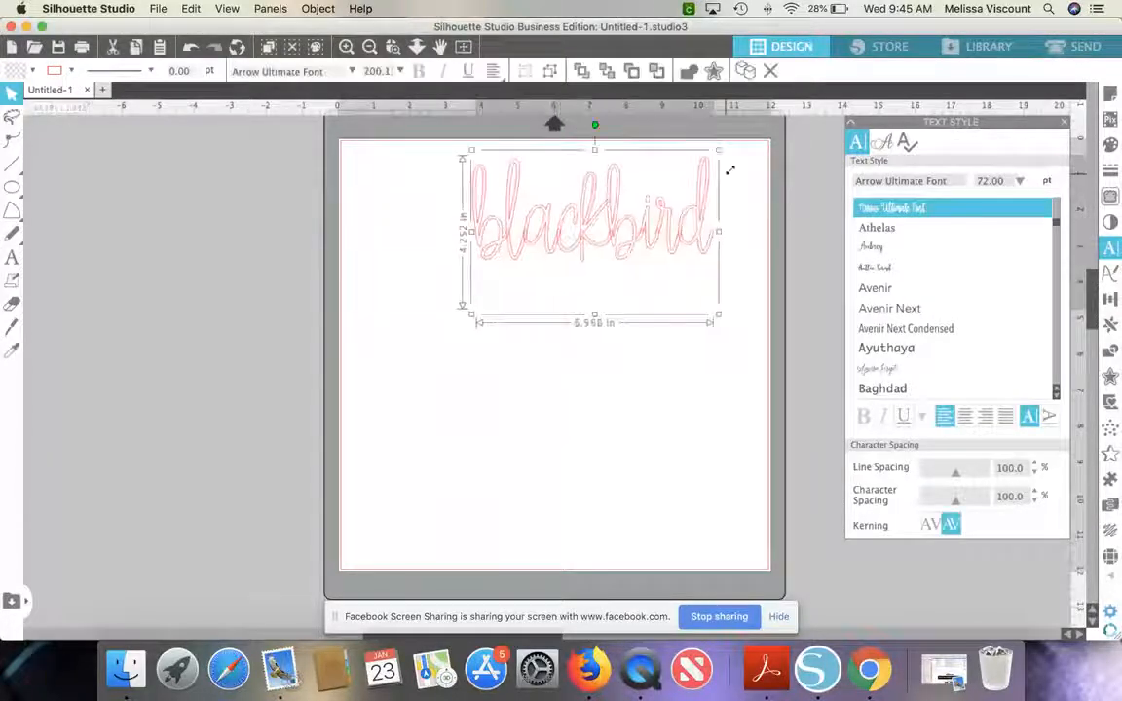
mouse_move(644, 228)
mouse_down()
mouse_move(586, 233)
mouse_move(582, 321)
mouse_up()
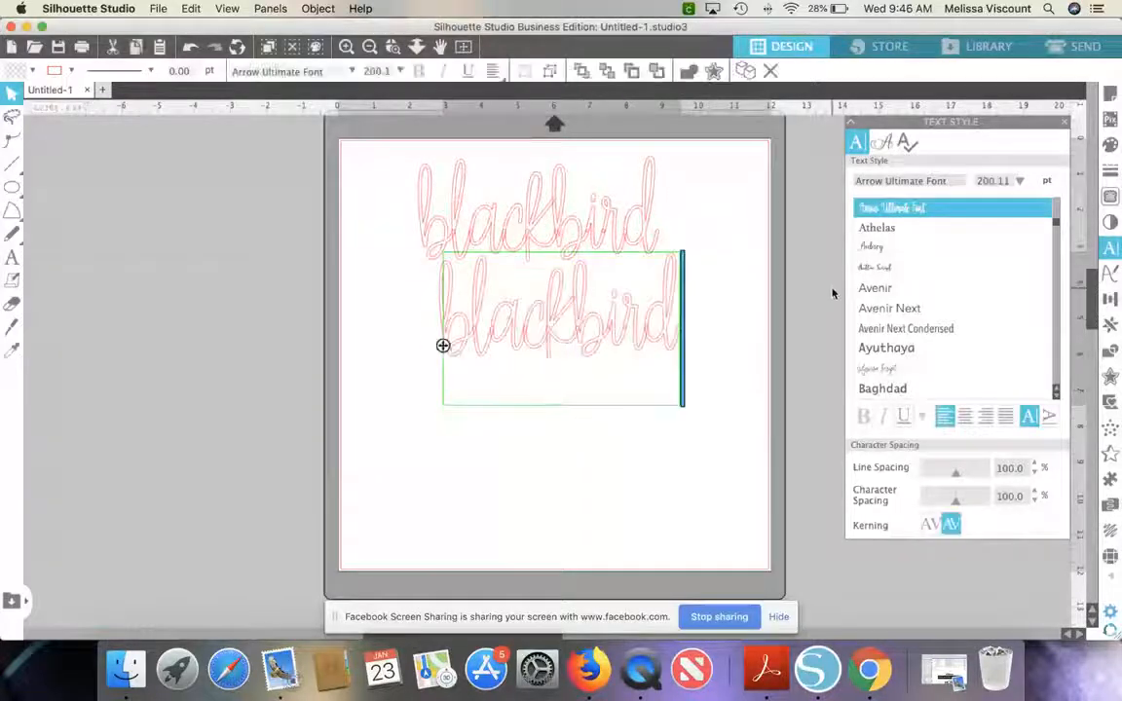
- Choose the KL Blackbird font for the glyphs and find its bird drawings
click(922, 181)
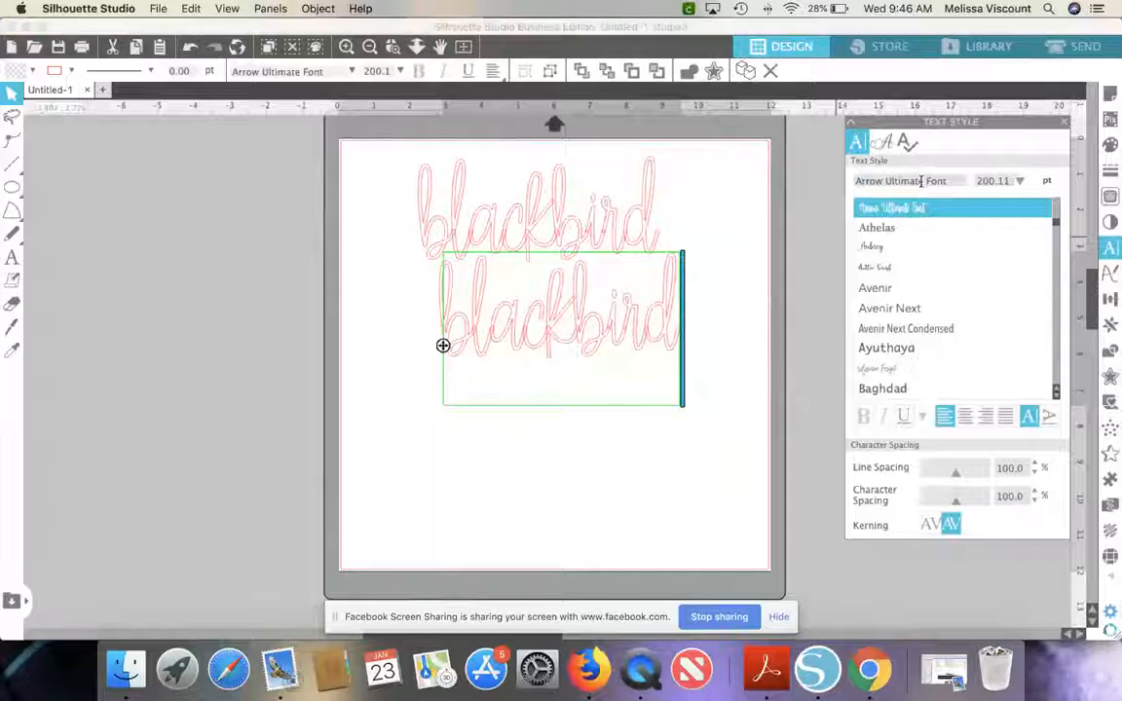
triple_click(922, 182)
text(KL Blackbird)
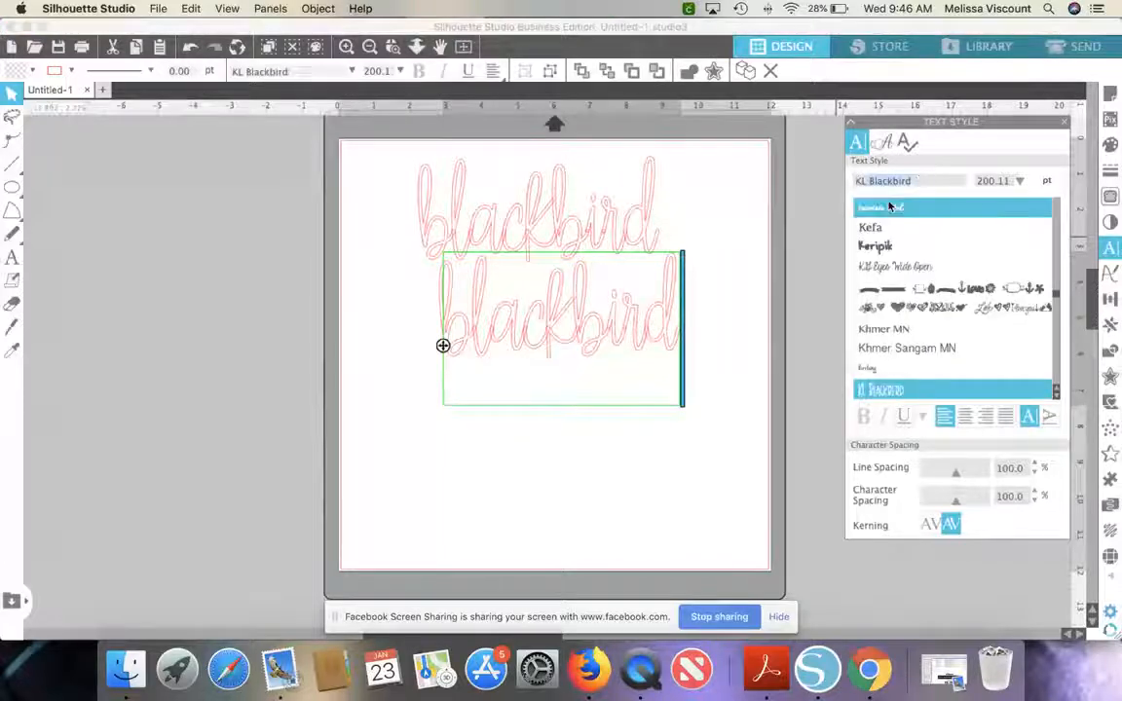
click(882, 143)
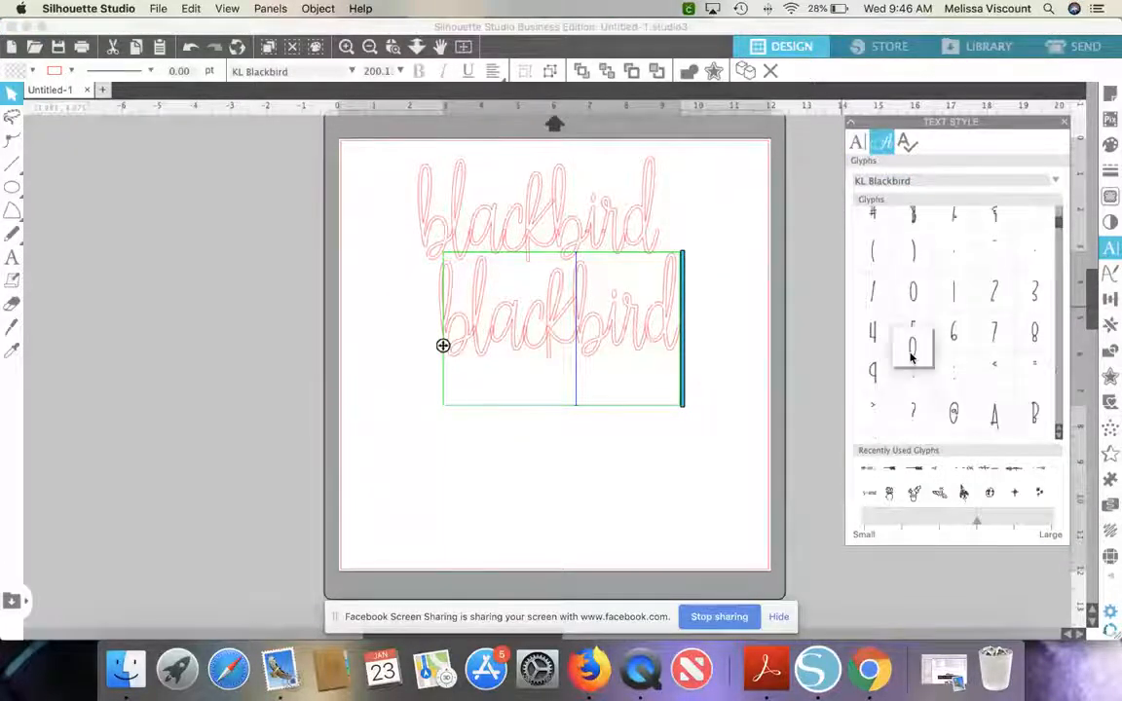
scroll(910, 359, down, 5)
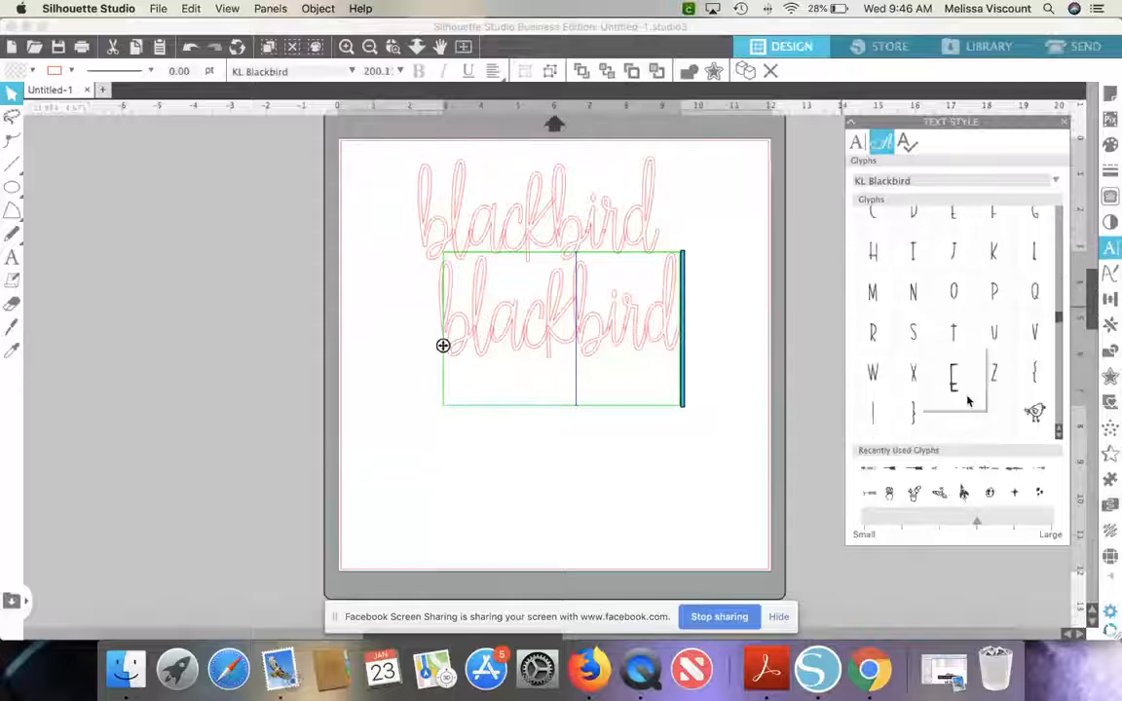
scroll(967, 399, down, 3)
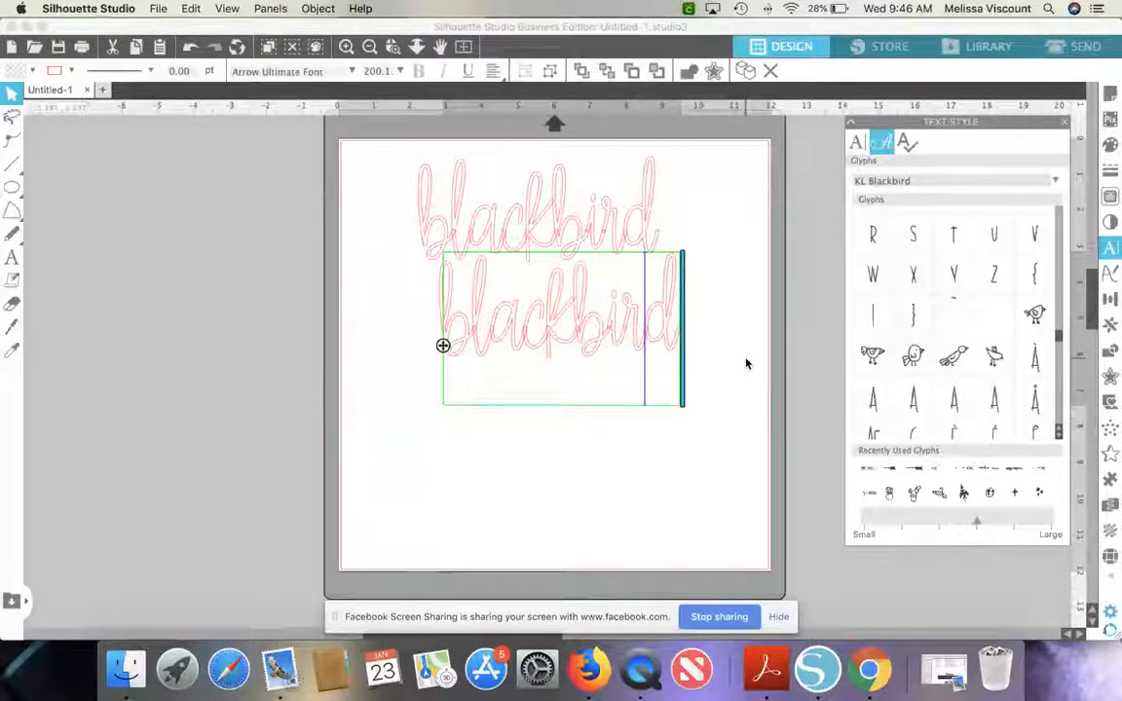
- Replace the copied word with the round-bodied bird glyph from KL Blackbird
key(super+a)
key(BackSpace)
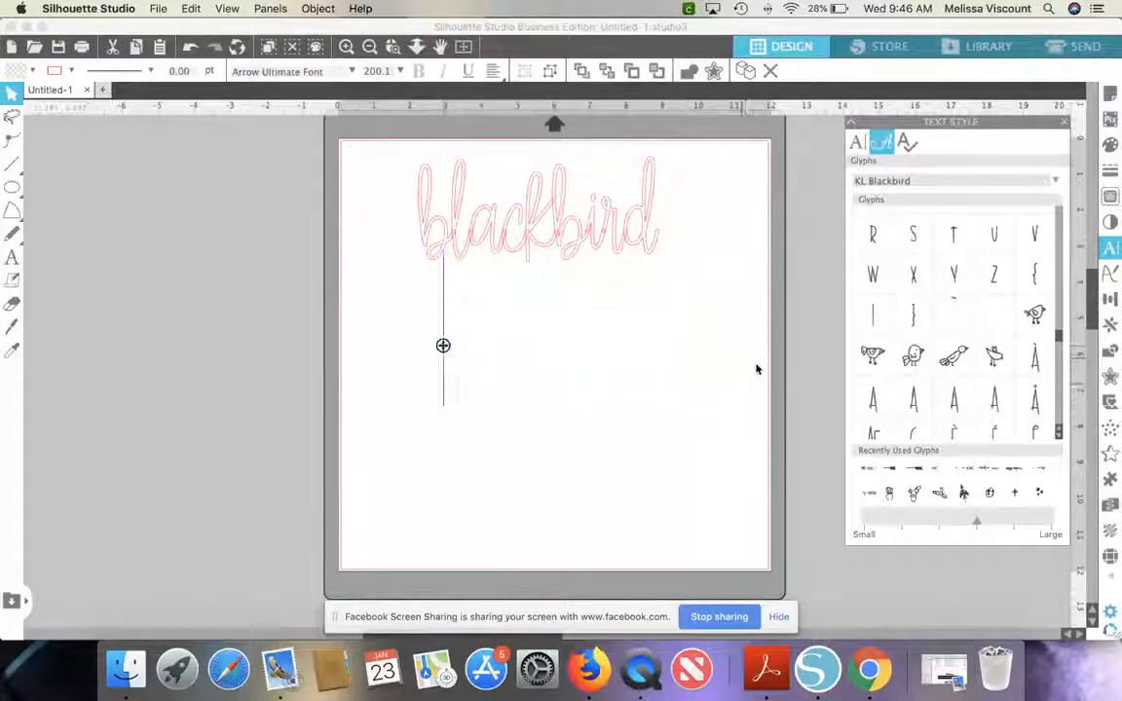
click(912, 357)
click(571, 341)
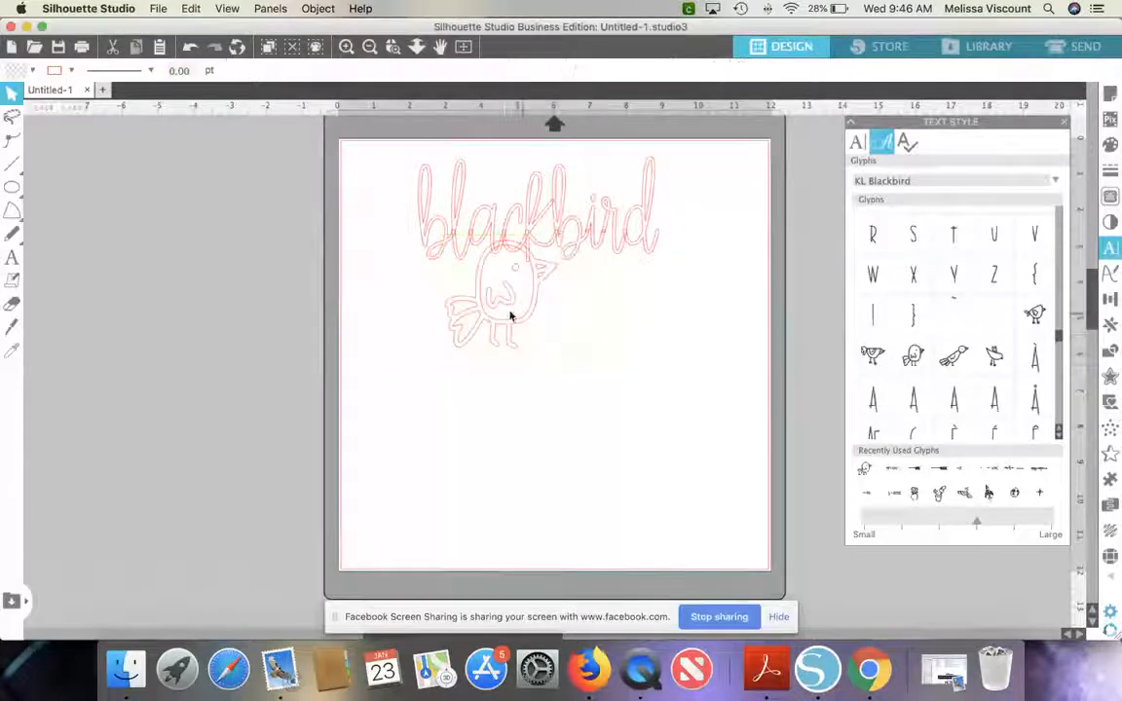
- Move the bird glyph just below the first half of the word and paste a copy beside it
click(510, 316)
drag(506, 333, 593, 368)
click(482, 366)
key(super+c)
key(super+v)
- Replace the copied bird with the KL Blackbird glyph of the pointed-body bird with toes
double_click(593, 368)
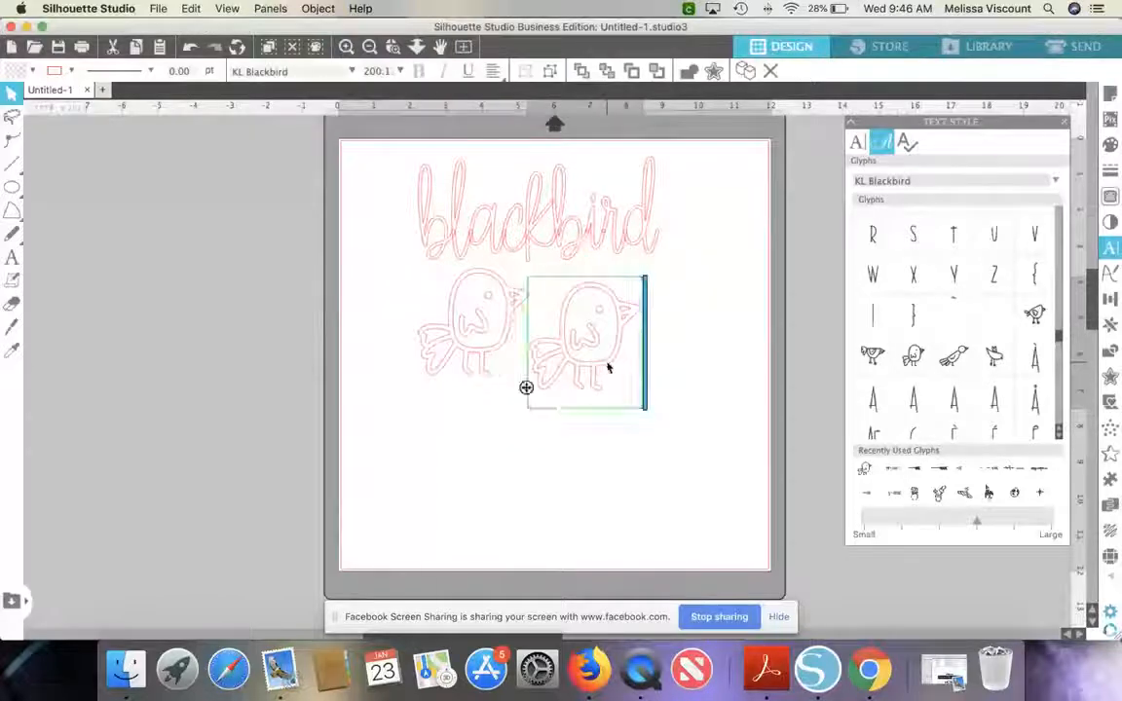
double_click(608, 368)
click(1034, 314)
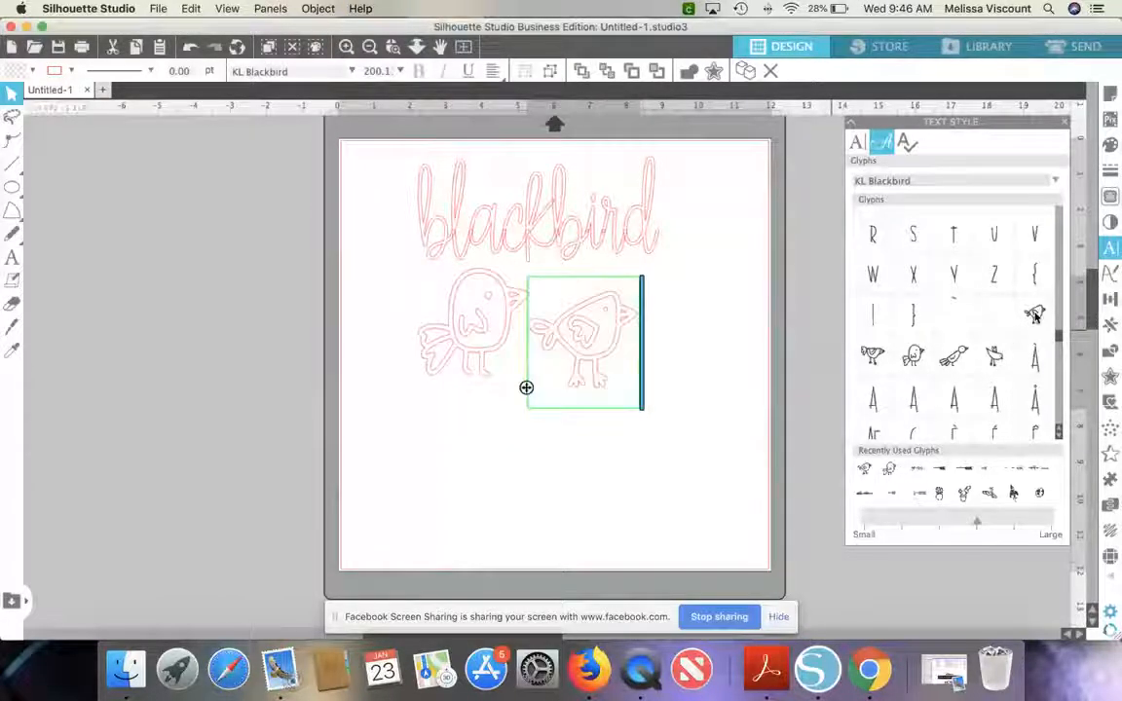
click(677, 387)
- Flip the second bird horizontally so that it faces the first bird
click(602, 357)
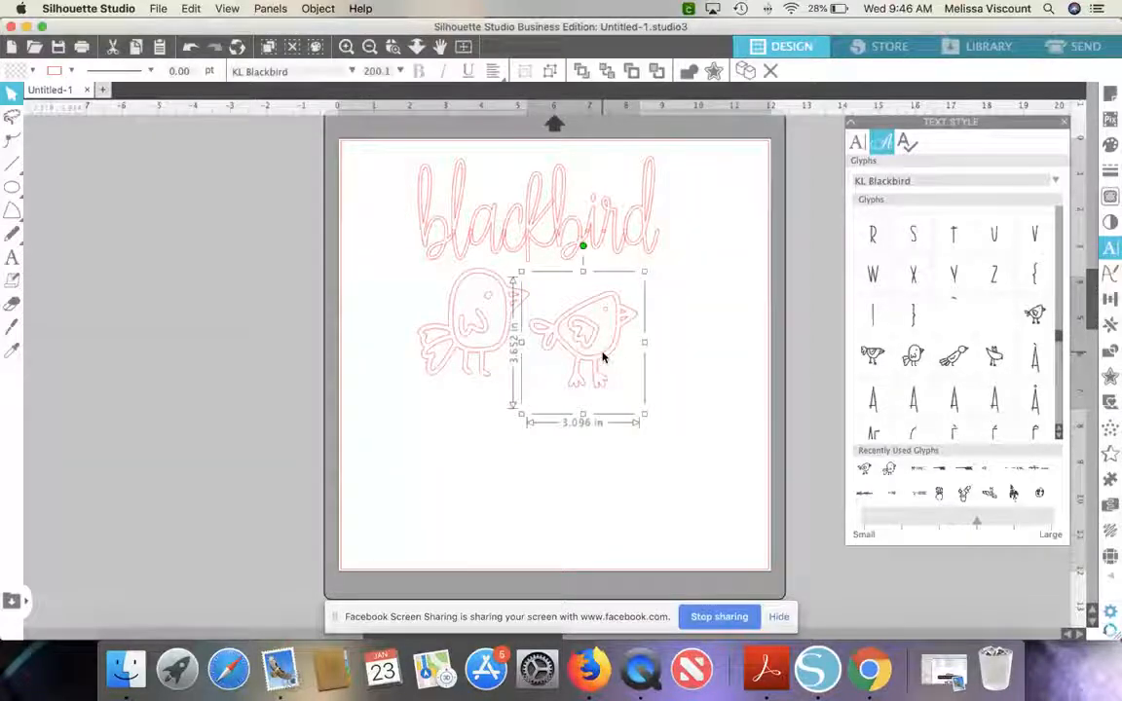
right_click(603, 354)
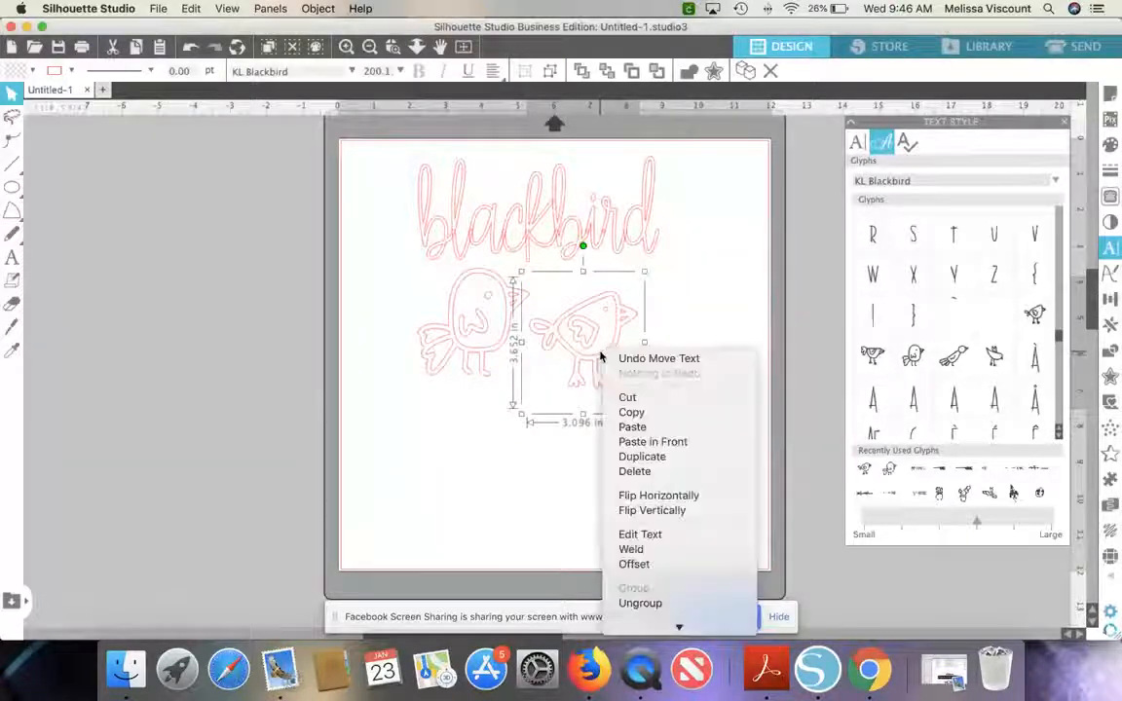
click(628, 495)
click(660, 390)
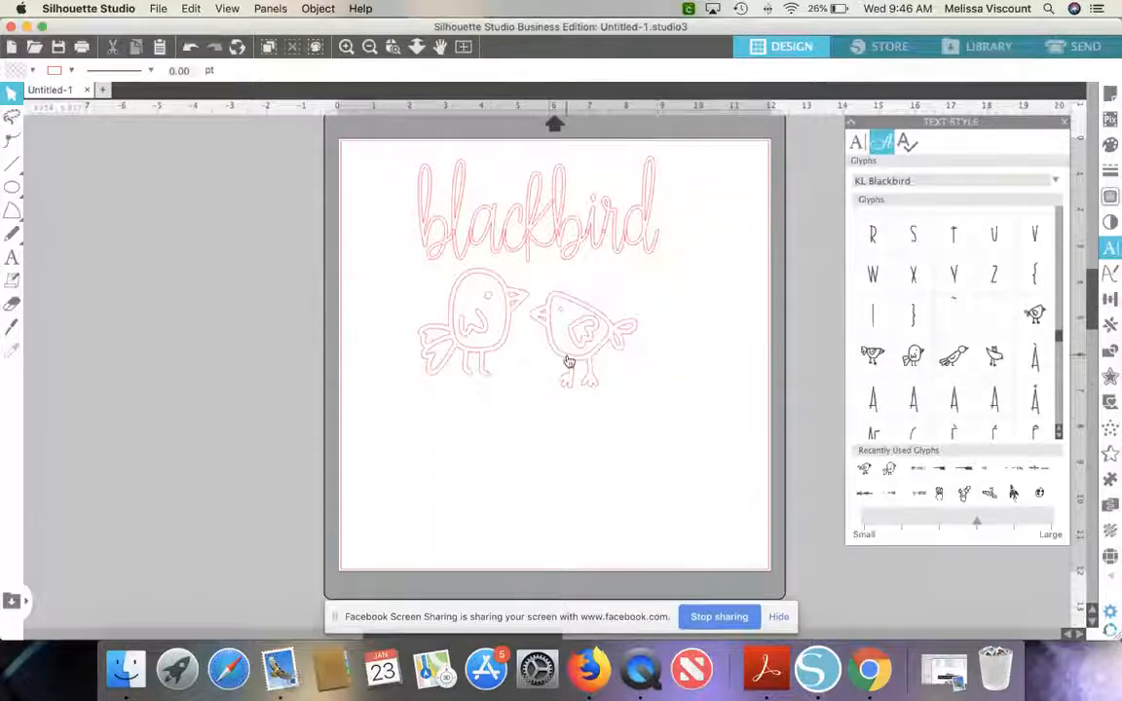
- Release the flipped bird's compound path and ungroup its pieces
click(570, 362)
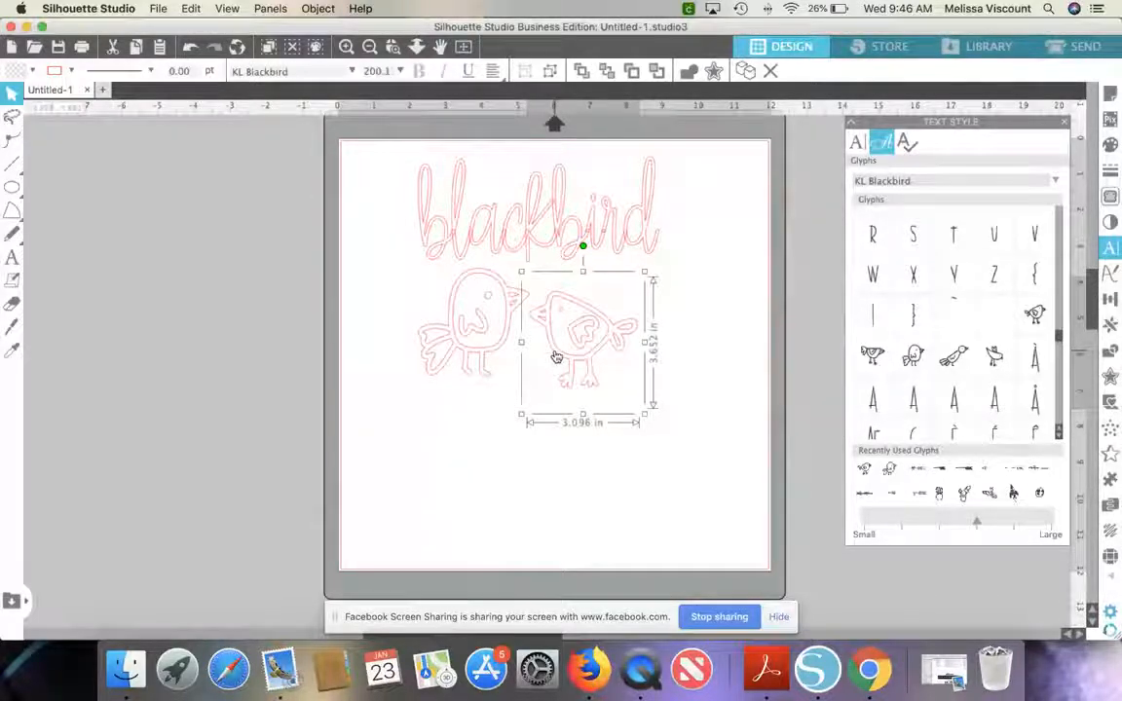
right_click(555, 356)
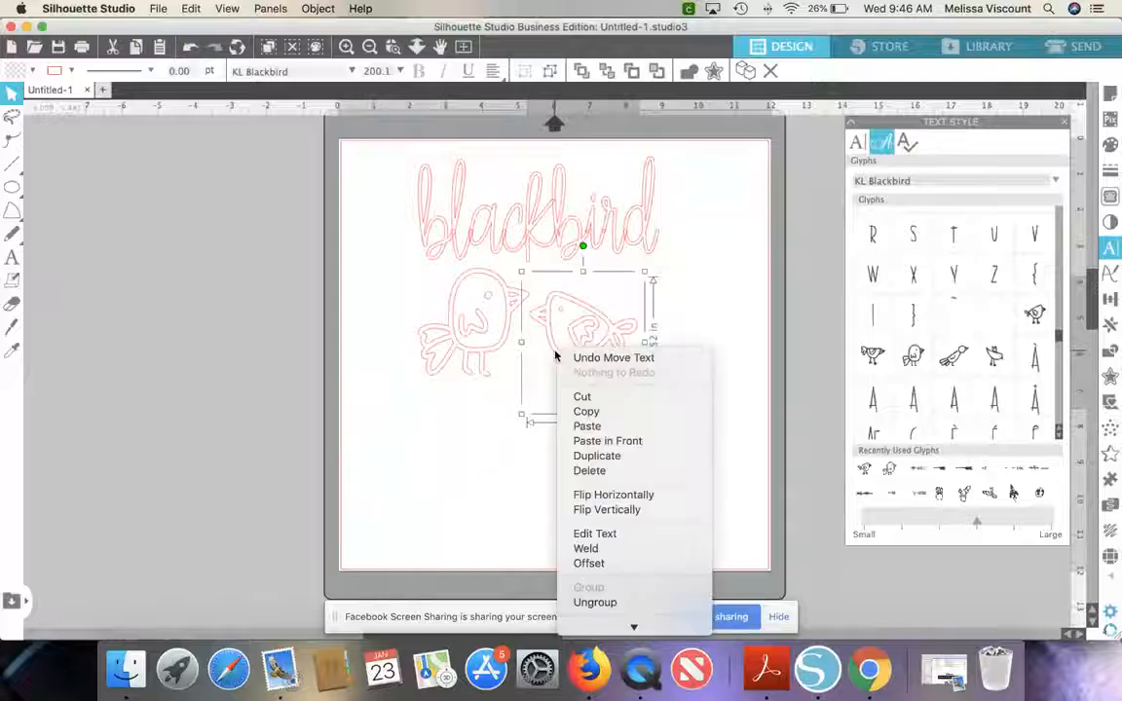
scroll(580, 434, down, 5)
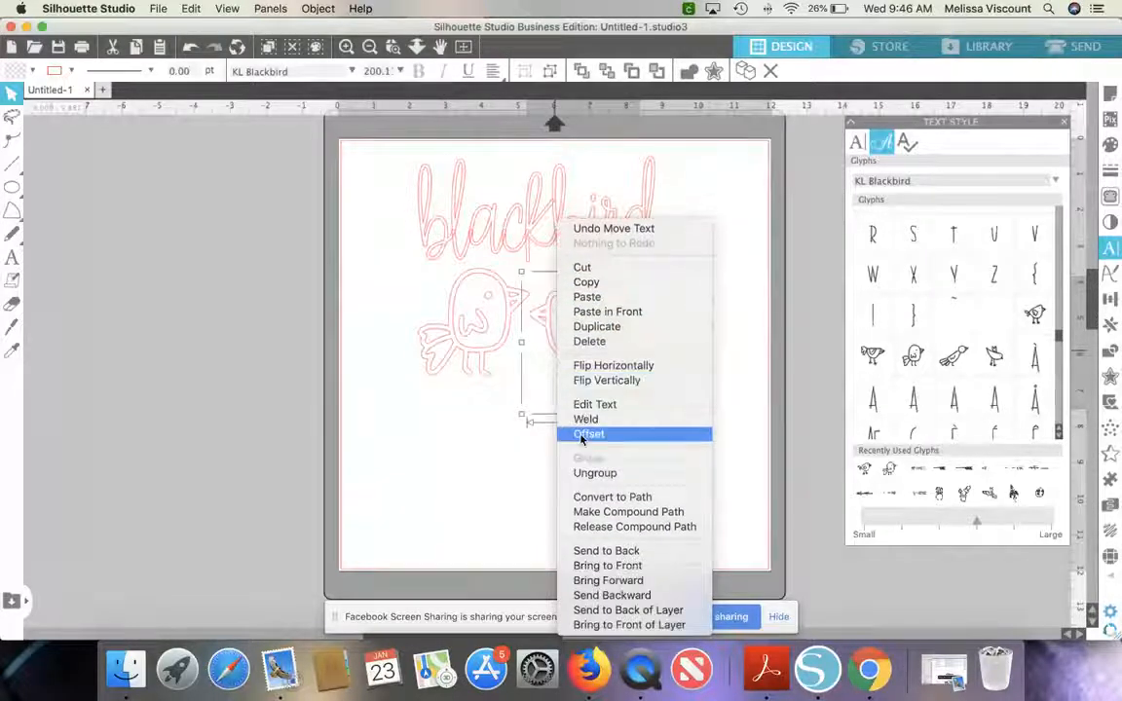
click(582, 527)
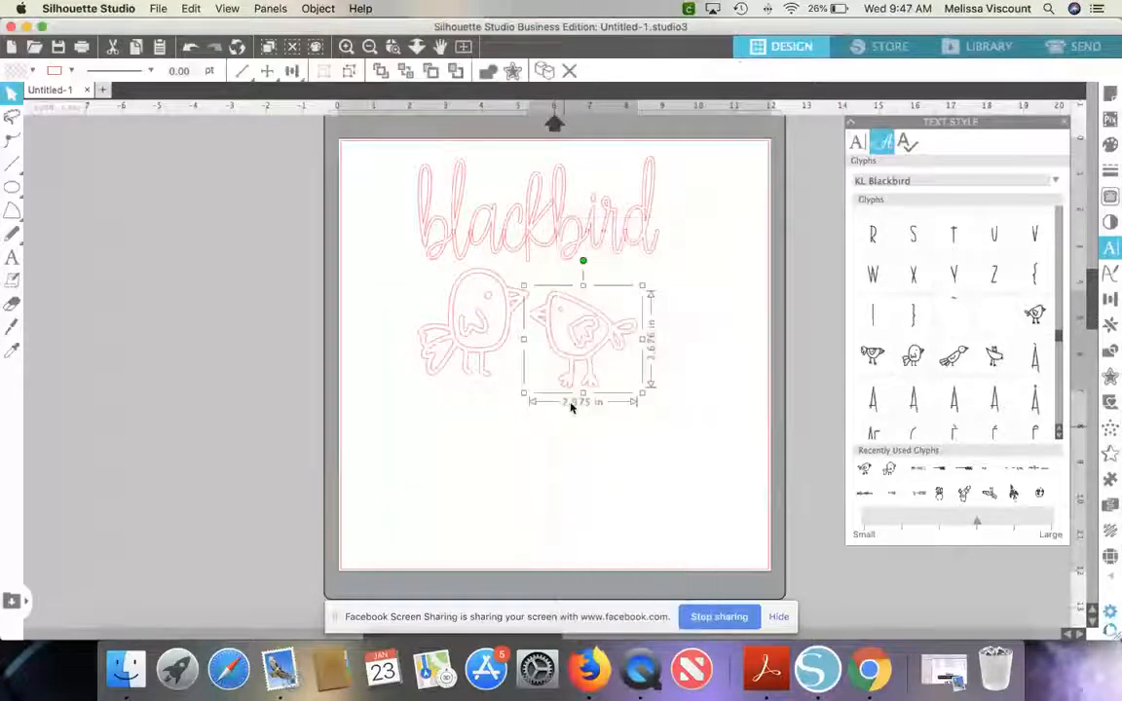
right_click(565, 360)
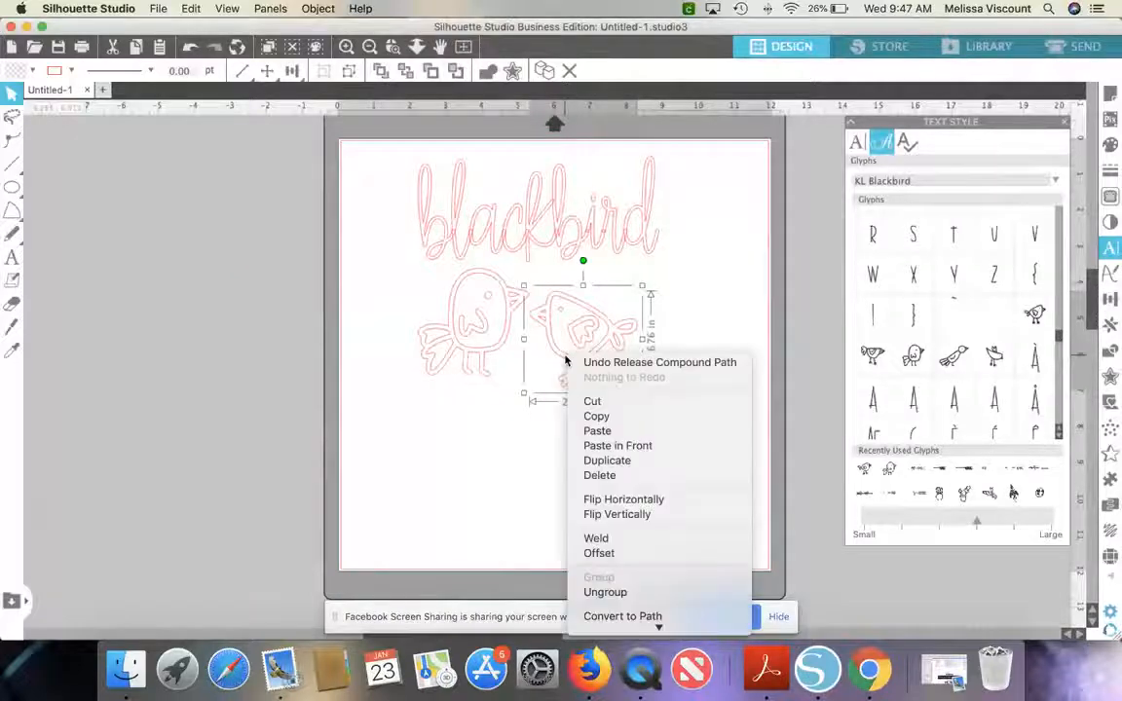
scroll(593, 502, down, 2)
click(599, 563)
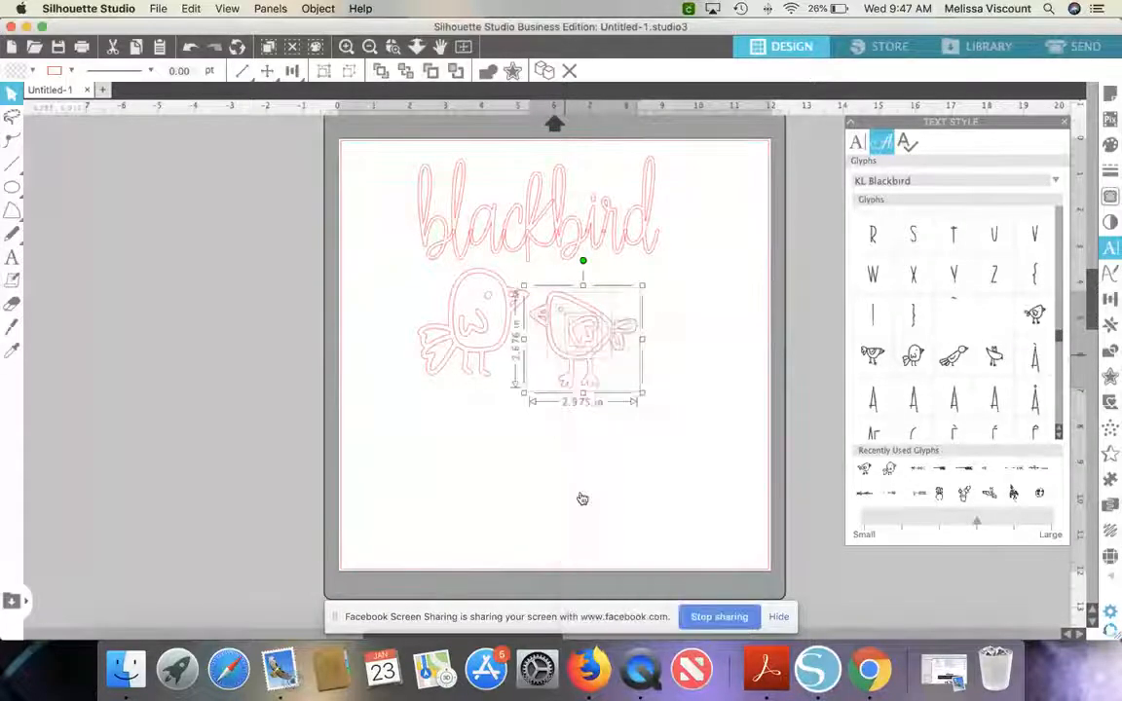
click(582, 499)
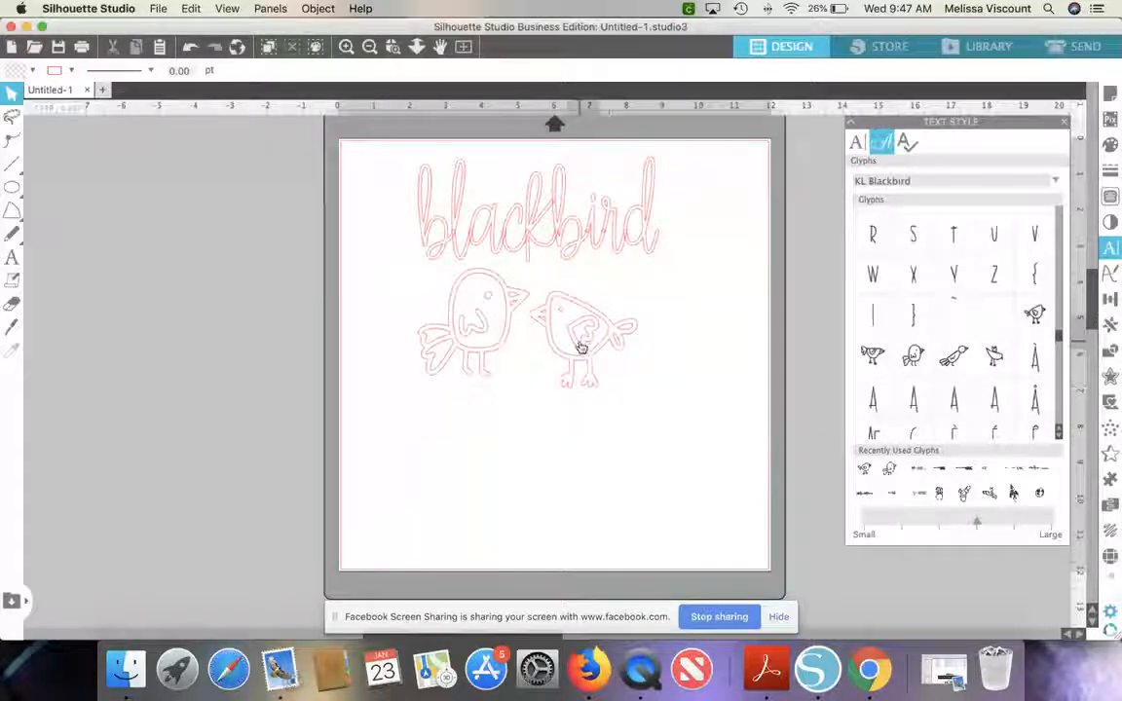
- Fill the inner wing shape of the flipped bird with bright blue
click(581, 347)
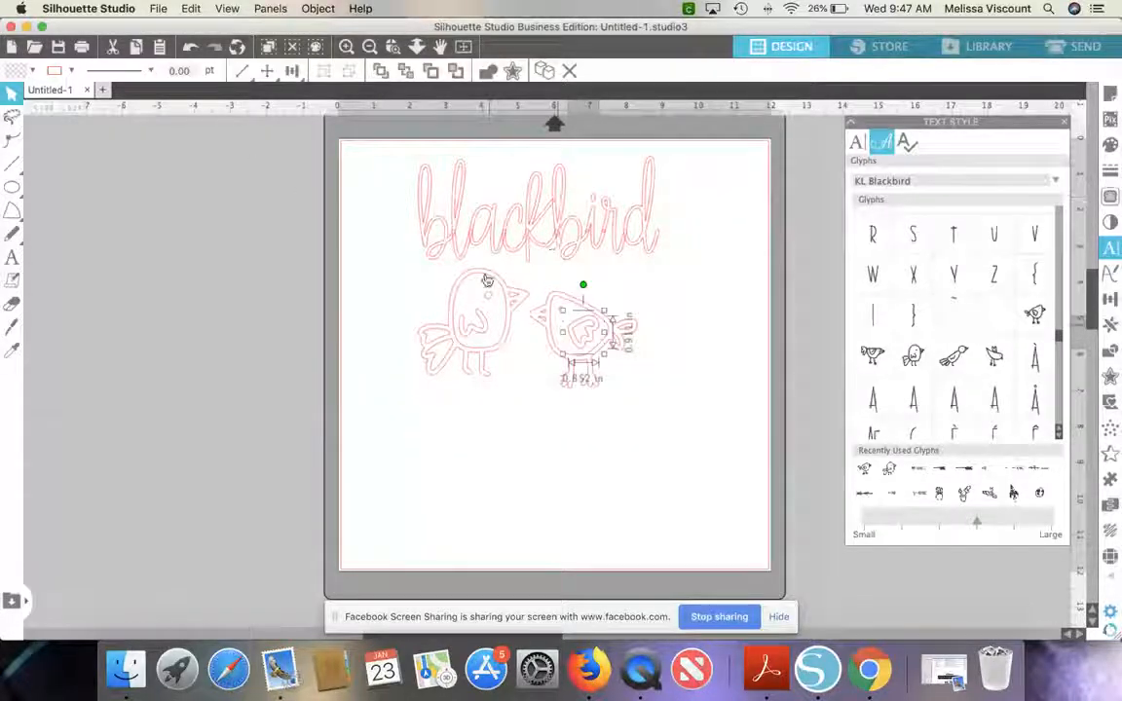
click(32, 71)
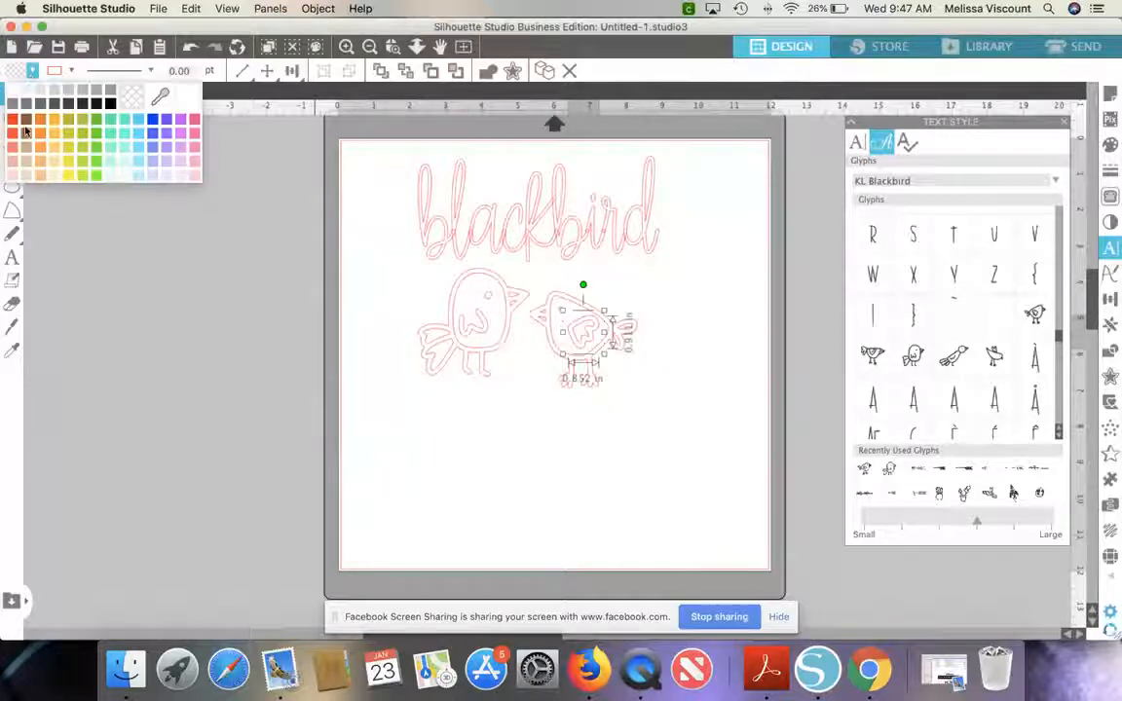
click(136, 120)
click(469, 406)
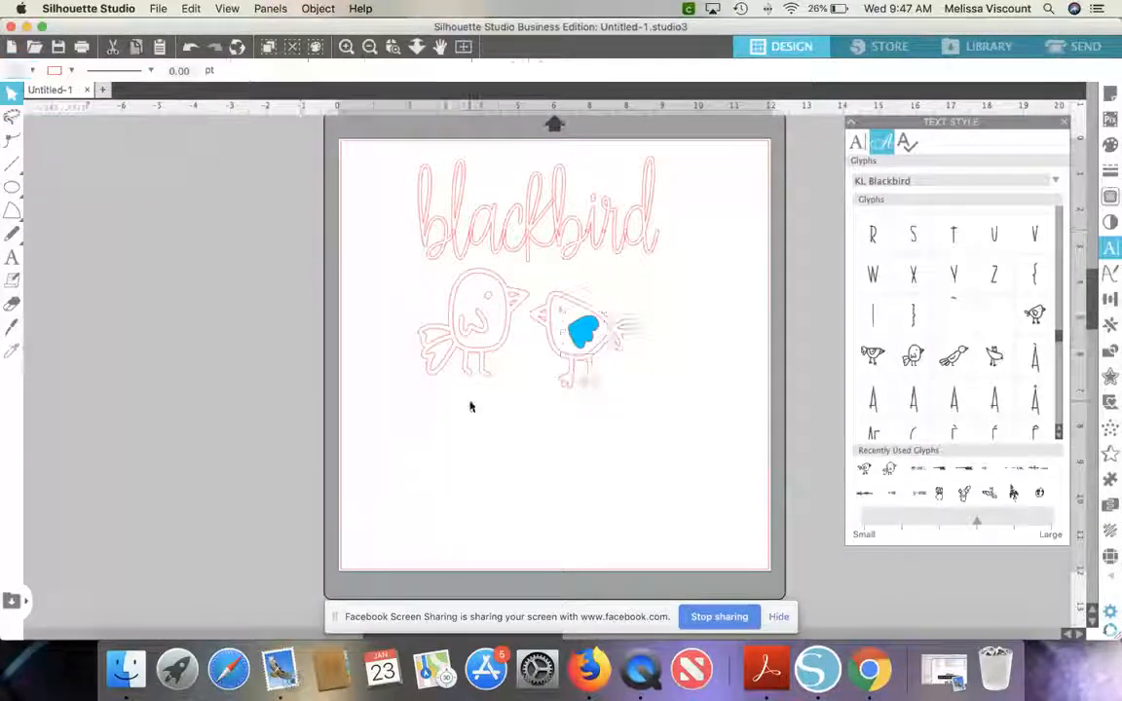
- Fill the flipped bird's outer silhouette with mint green and send it behind the bird's other pieces
click(554, 348)
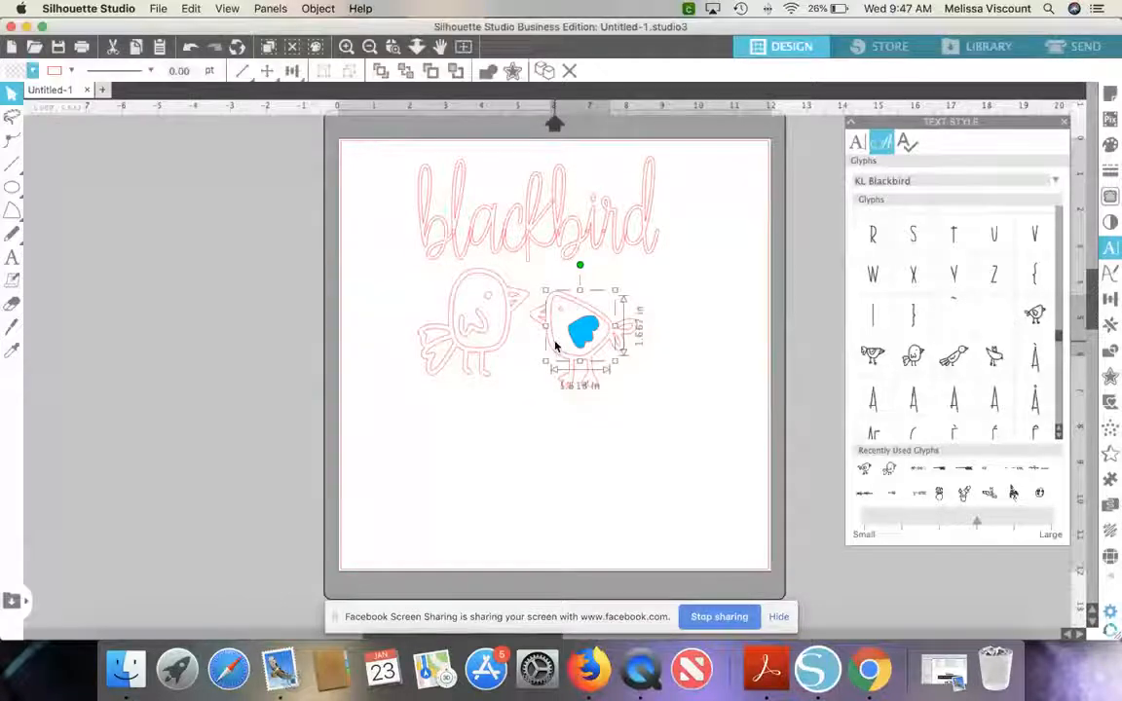
click(555, 345)
click(553, 345)
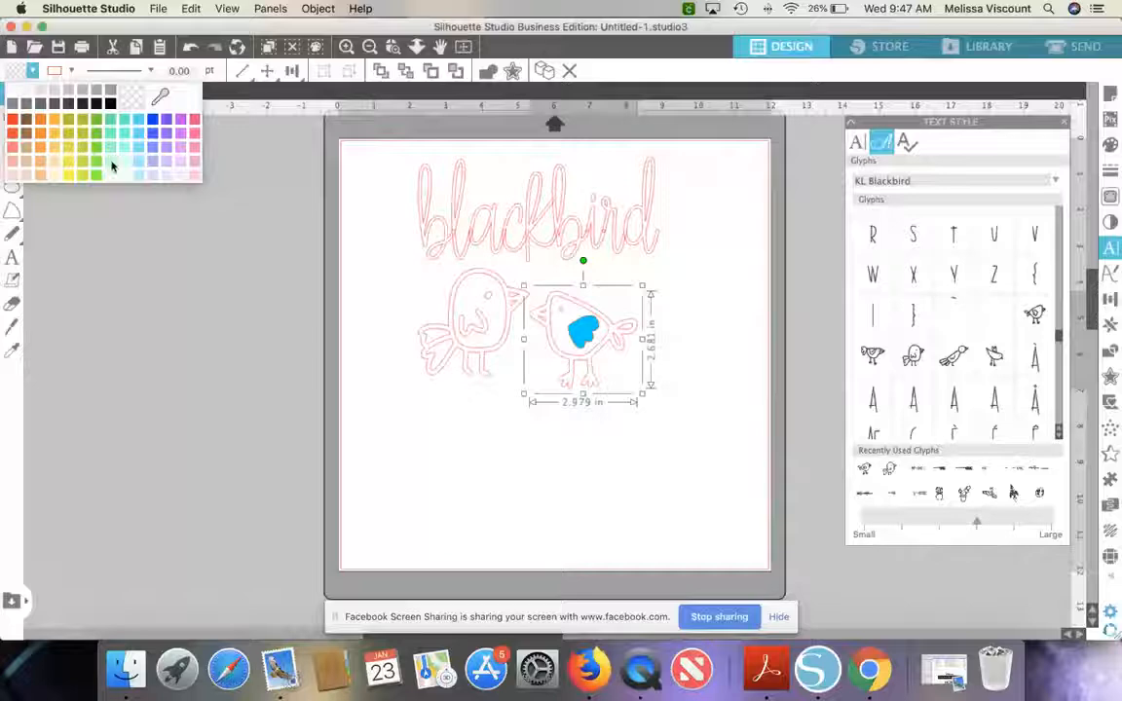
click(112, 168)
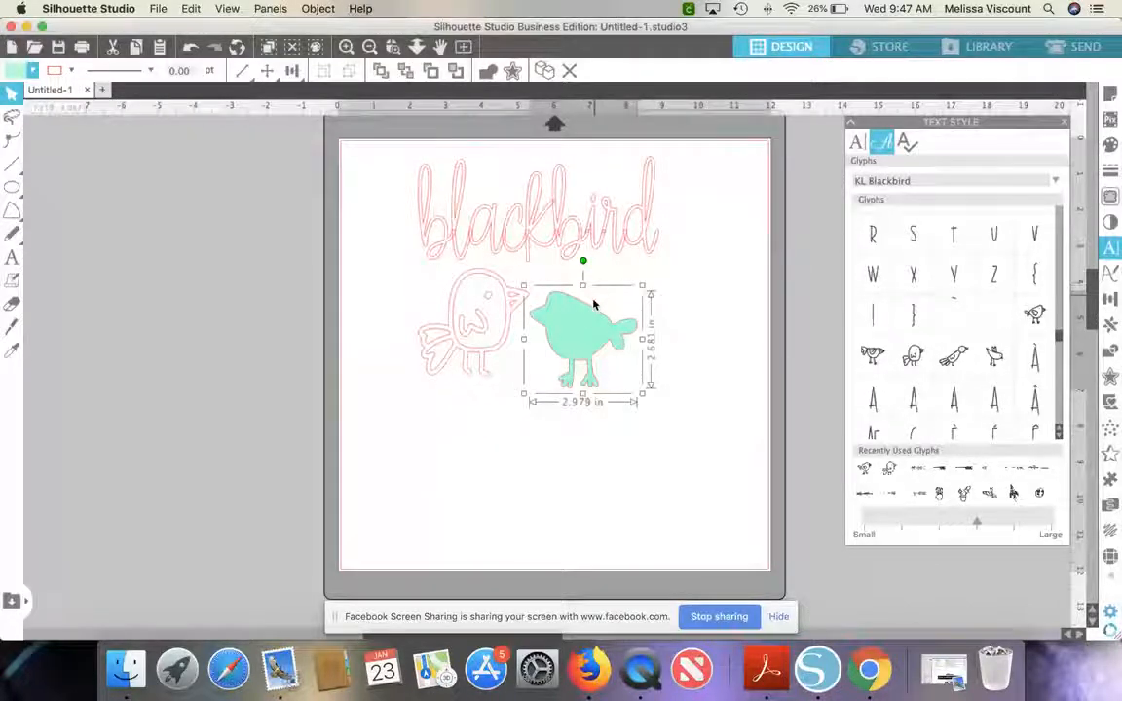
right_click(627, 339)
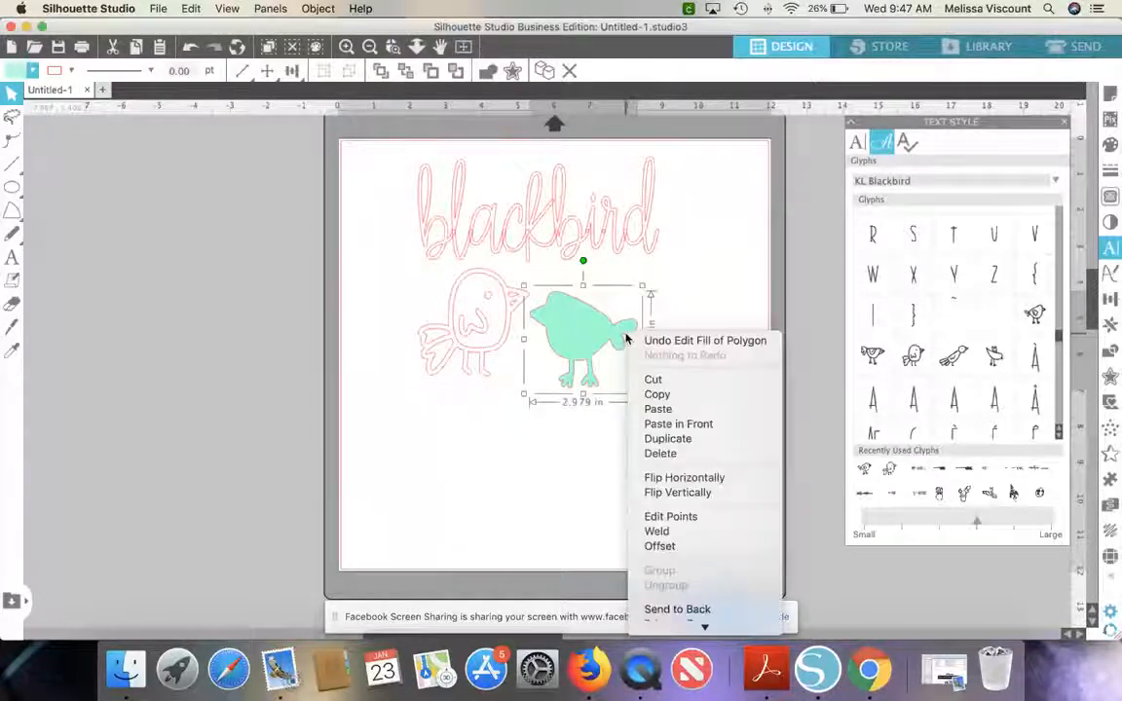
click(645, 551)
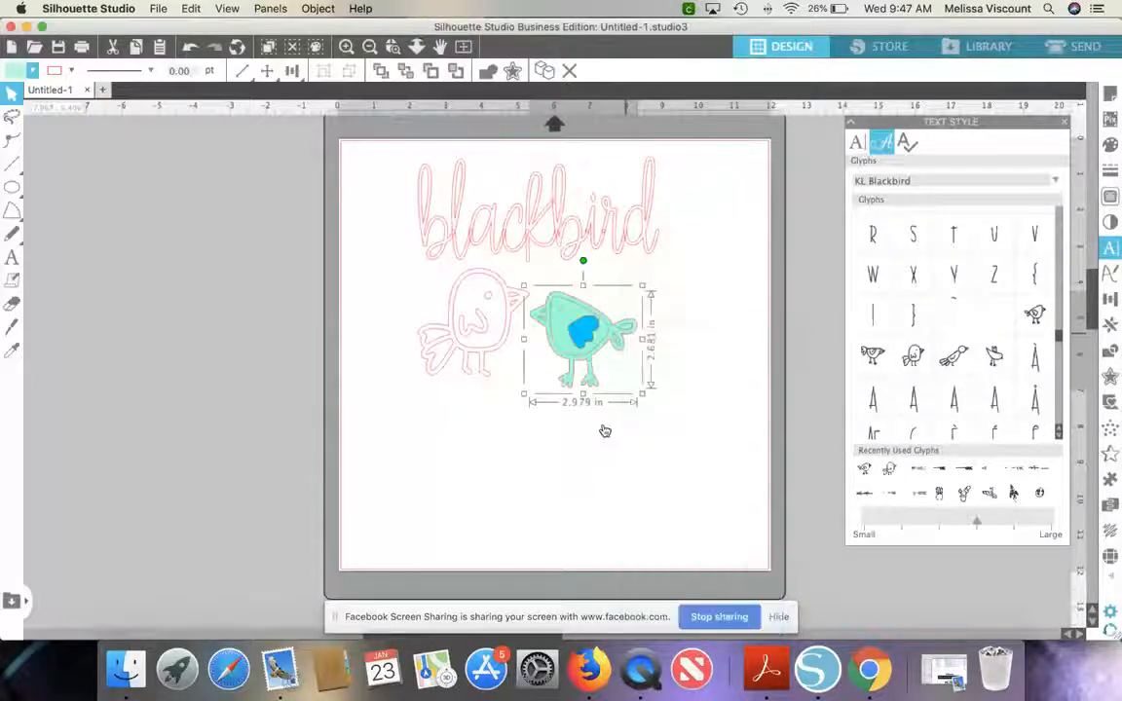
click(591, 396)
click(577, 362)
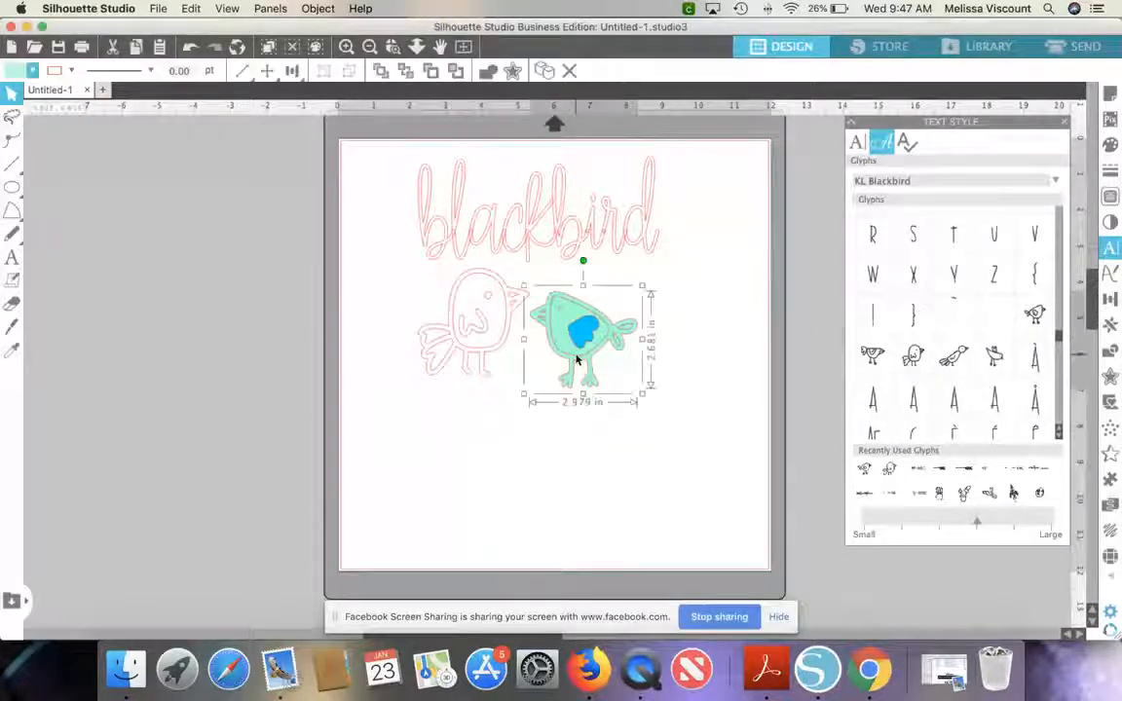
click(456, 341)
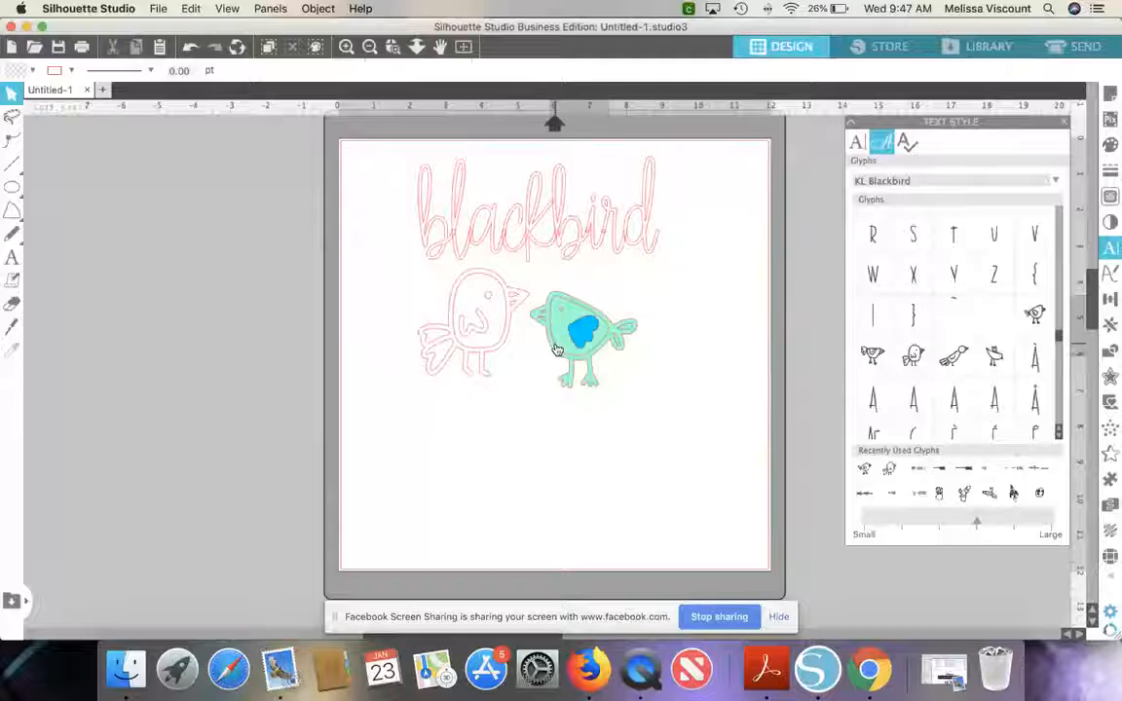
- Fill the flipped bird's inner body shape with light orange and send it backward behind the blue wing
click(558, 343)
click(33, 73)
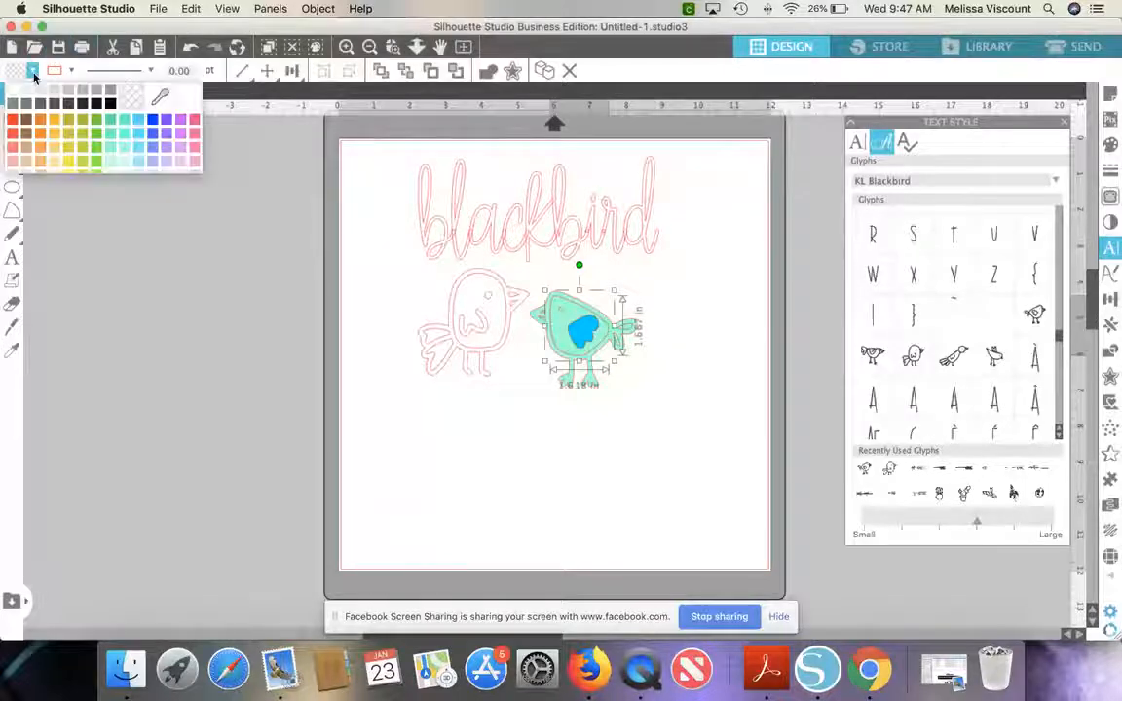
click(53, 153)
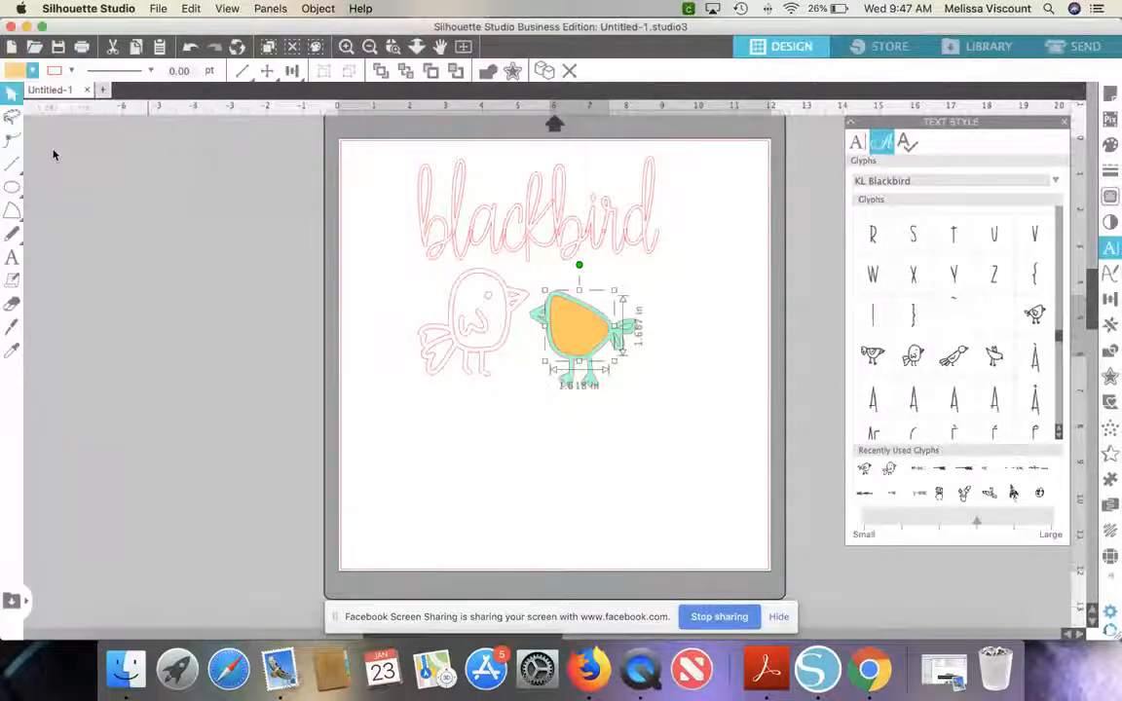
right_click(570, 331)
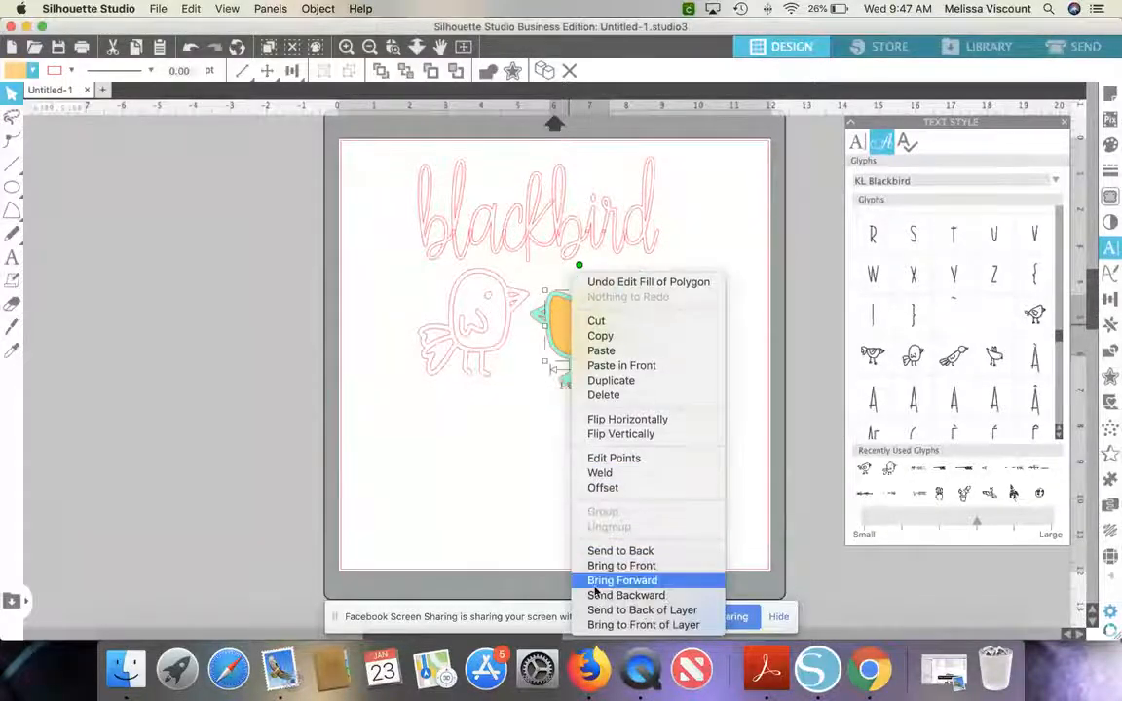
click(598, 596)
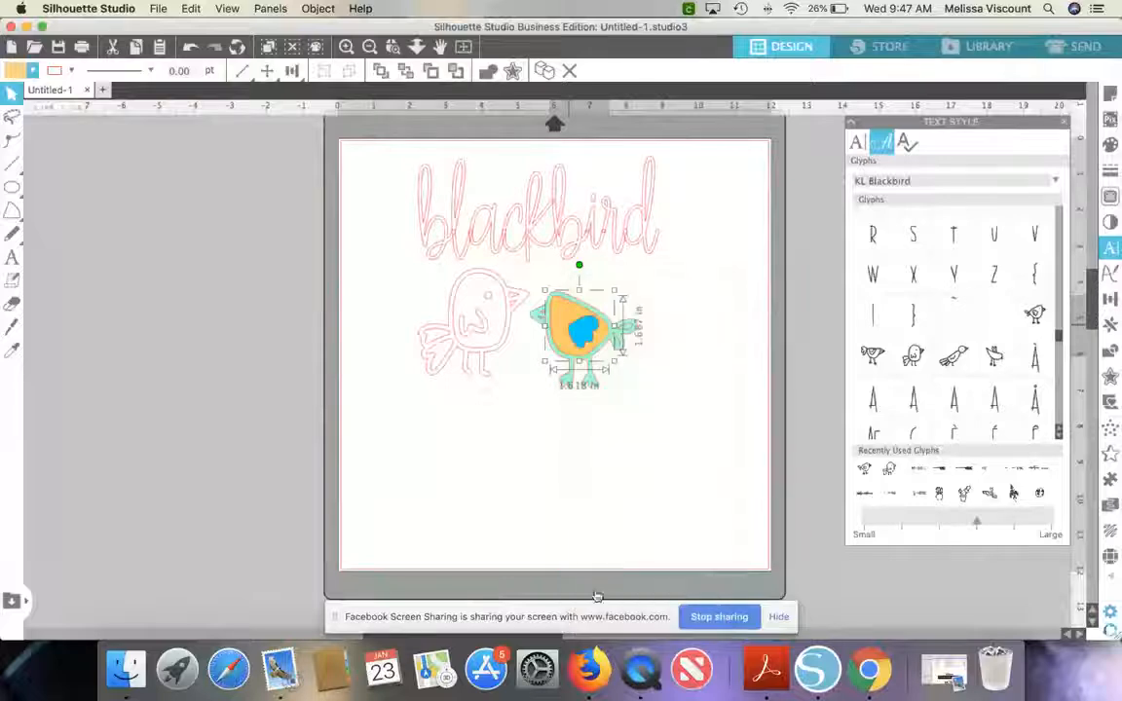
right_click(554, 347)
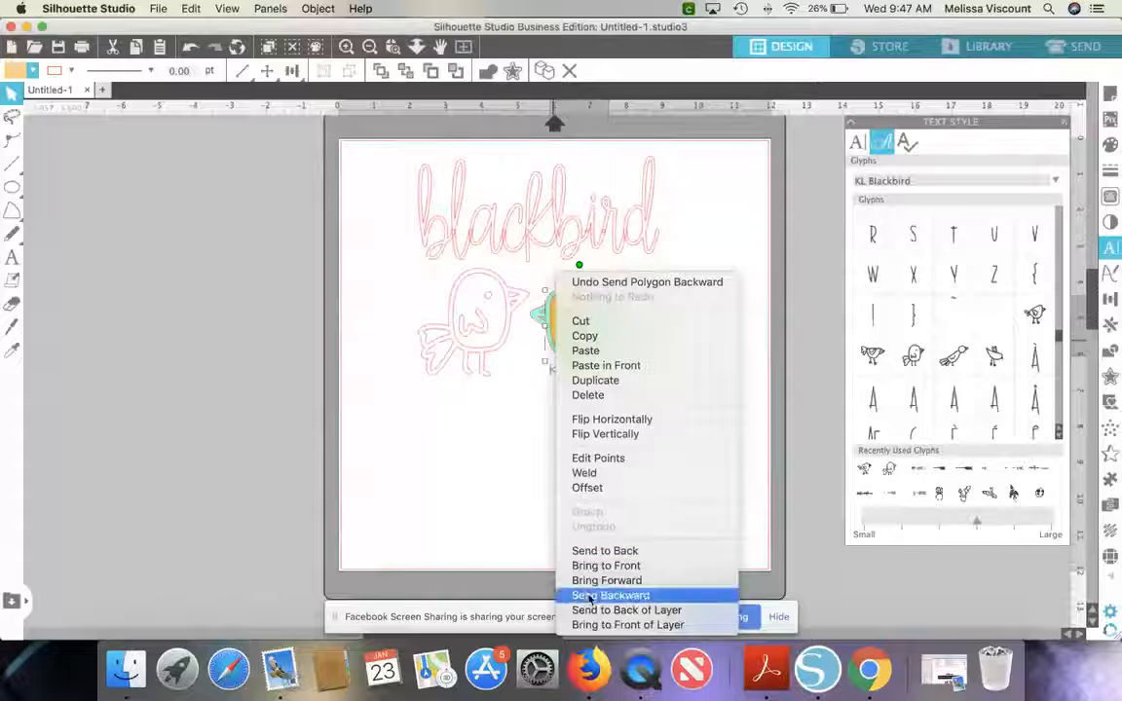
click(589, 596)
click(513, 356)
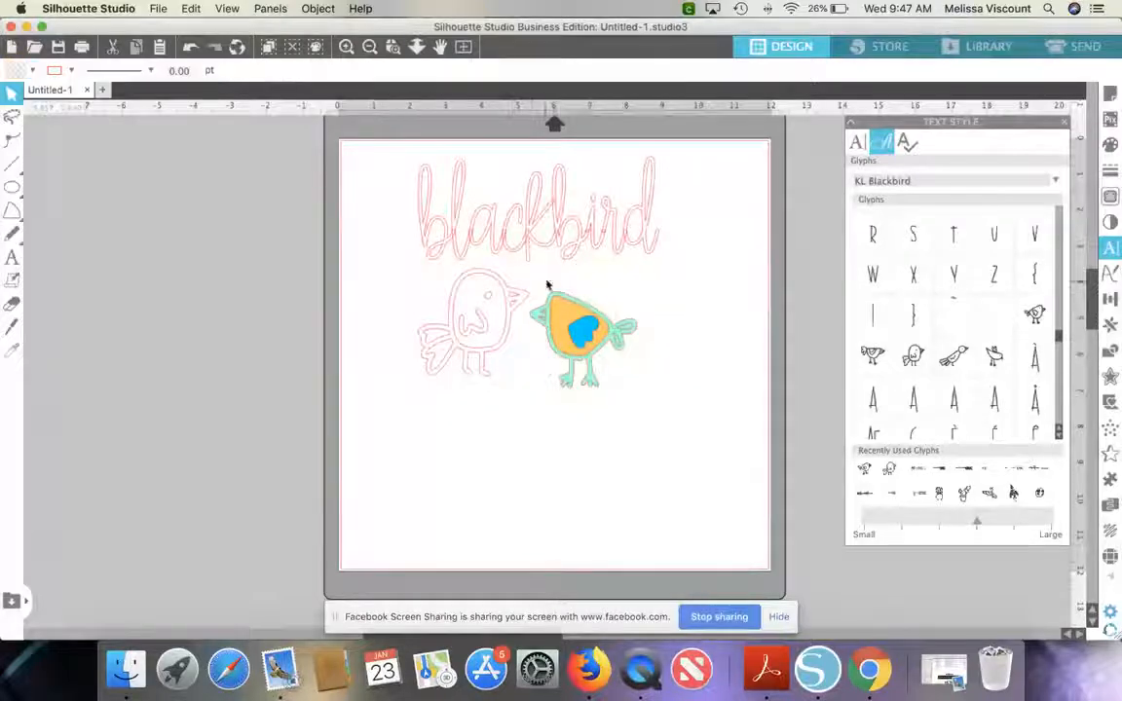
- Select only the small eye shape on the flipped bird and fill it with black
click(569, 324)
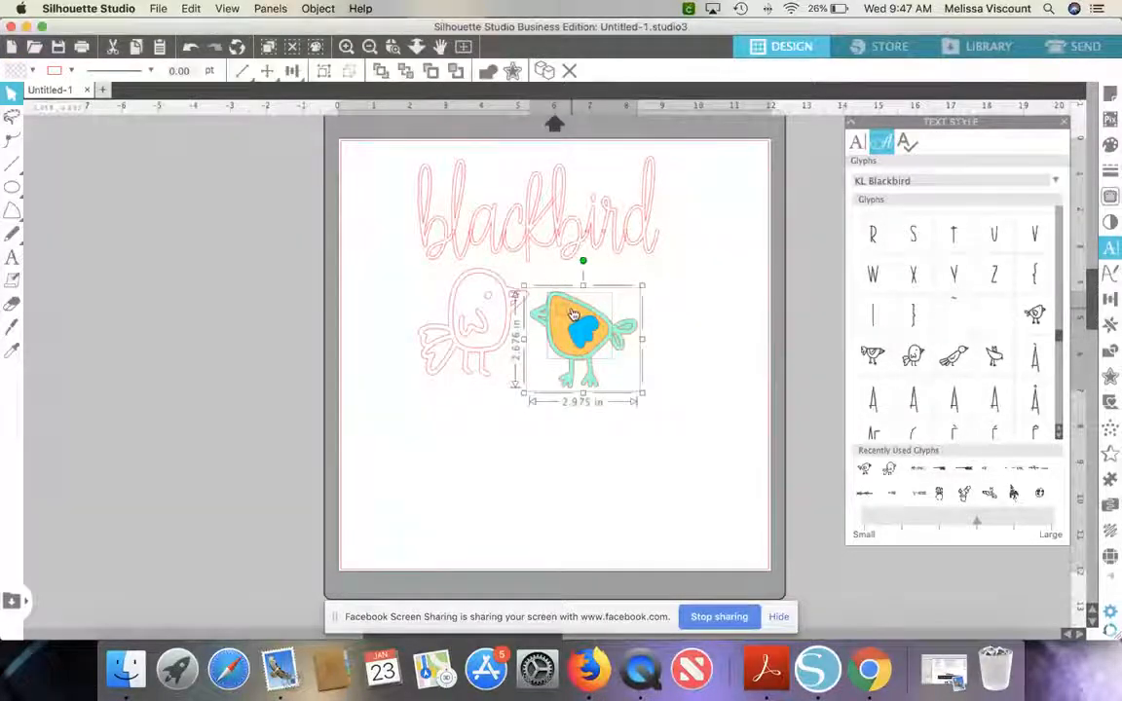
click(575, 312)
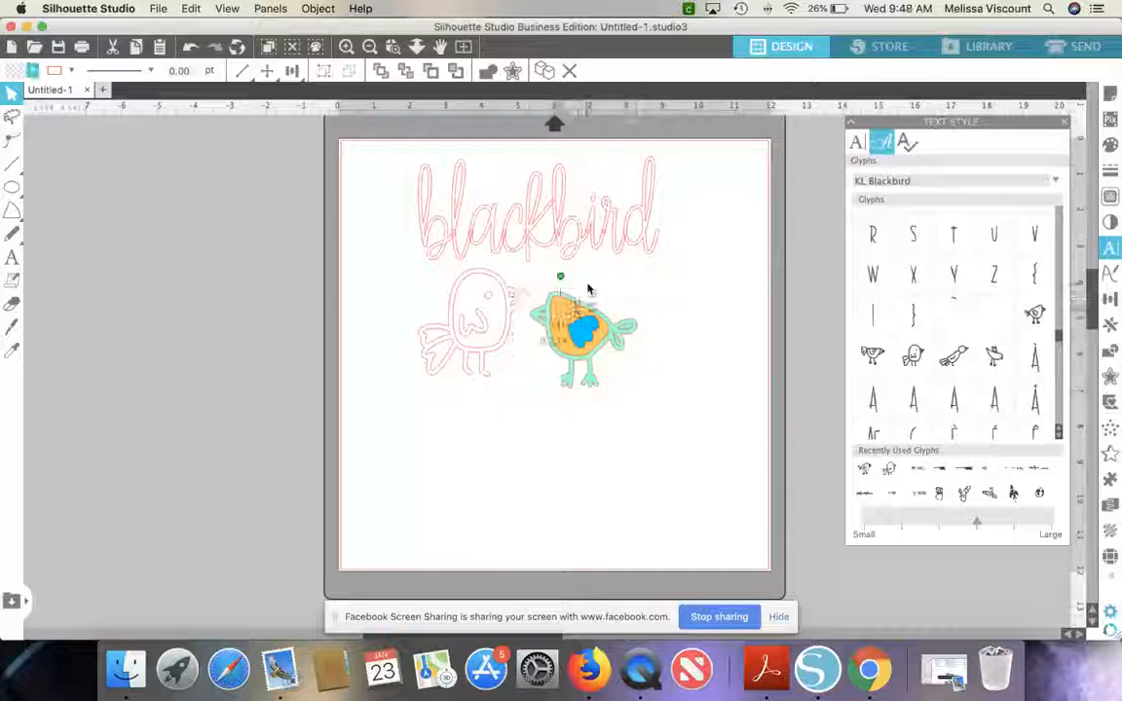
right_click(591, 279)
click(571, 321)
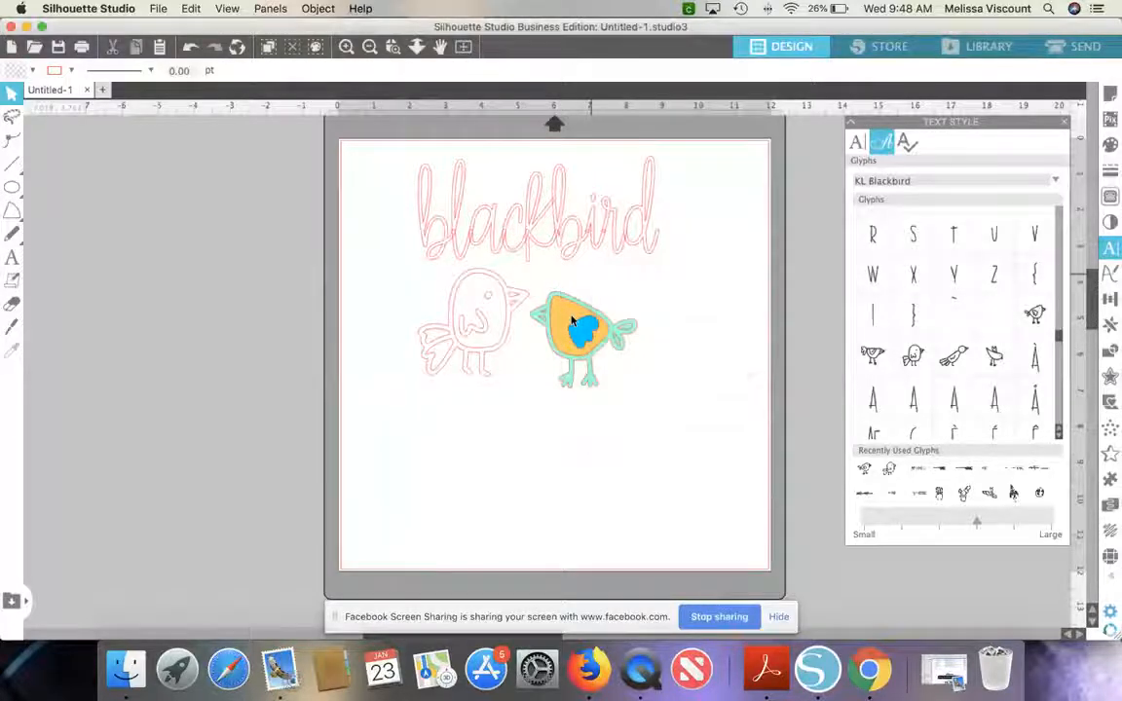
click(564, 319)
click(568, 322)
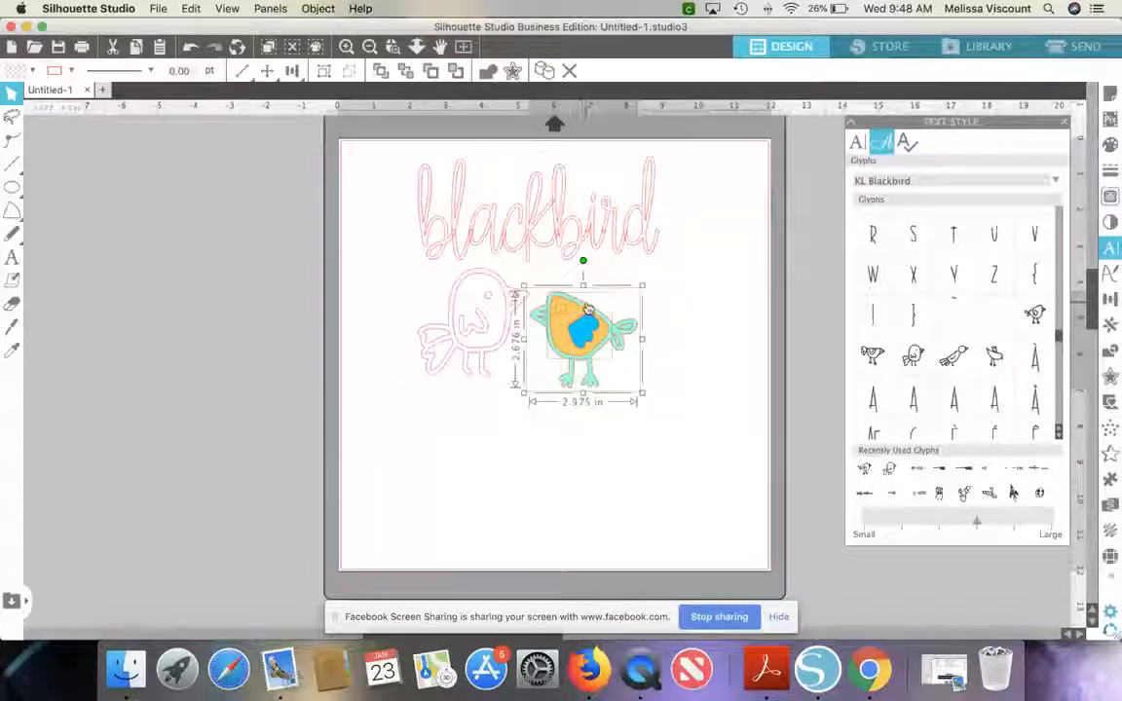
shift+click(634, 334)
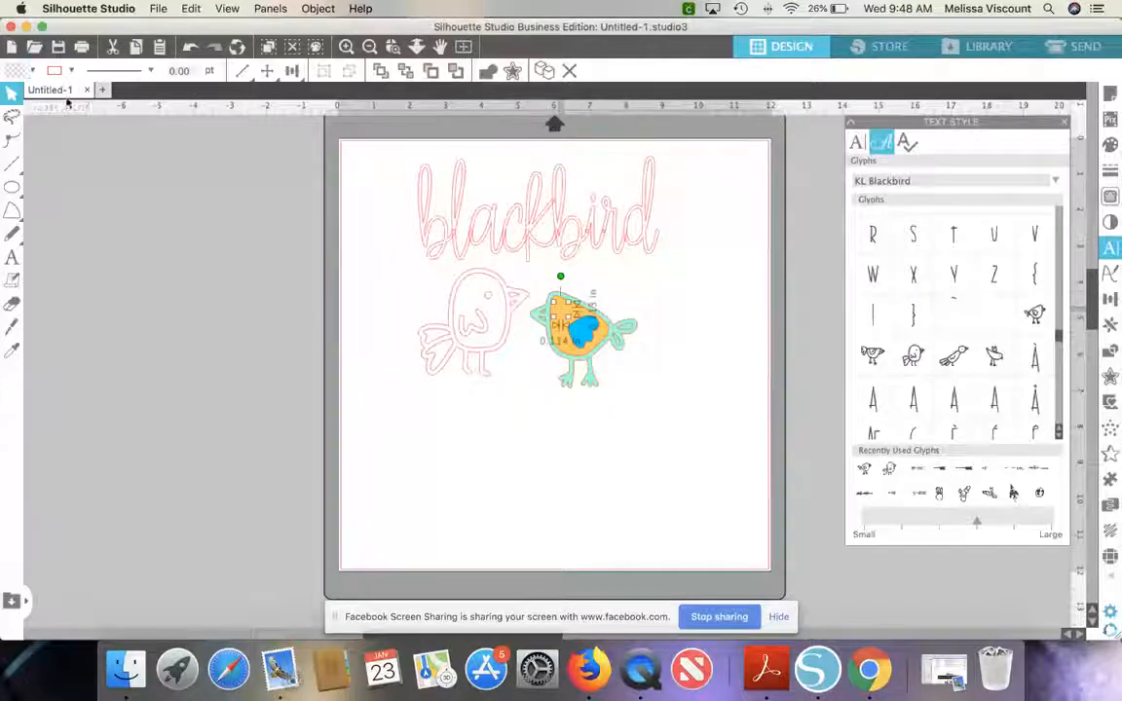
click(35, 73)
click(105, 103)
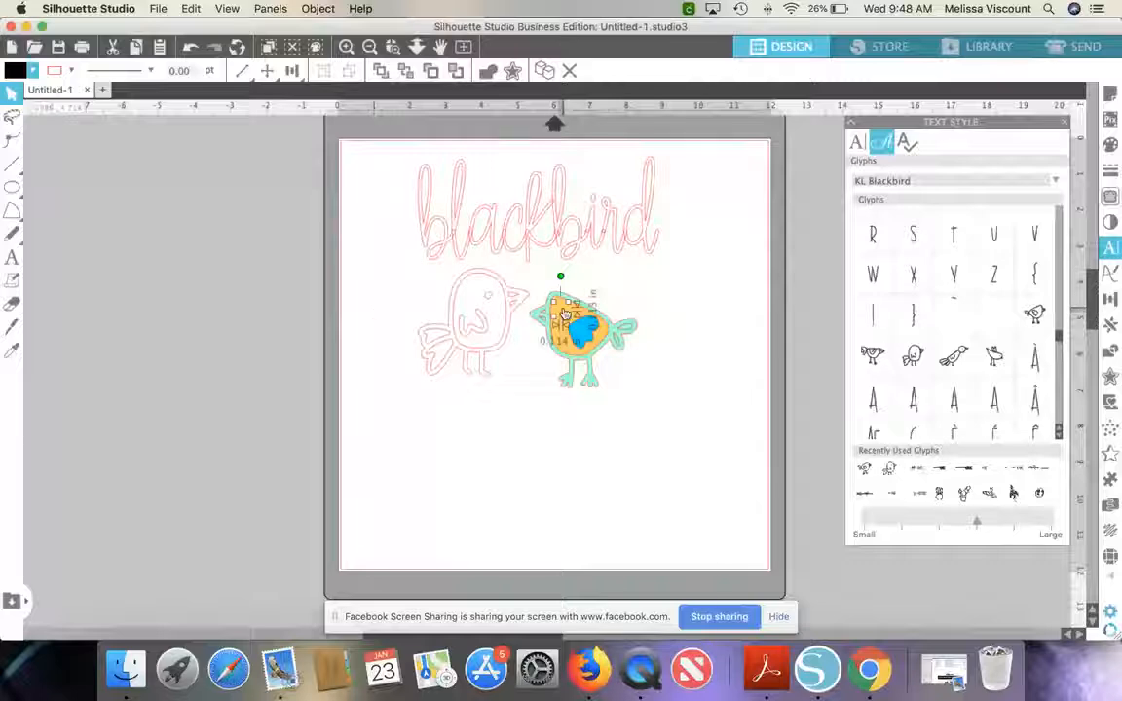
- Move the flipped bird's coloured pieces straight down, leaving the black eye on its own above them
right_click(564, 310)
click(550, 281)
shift+click(551, 298)
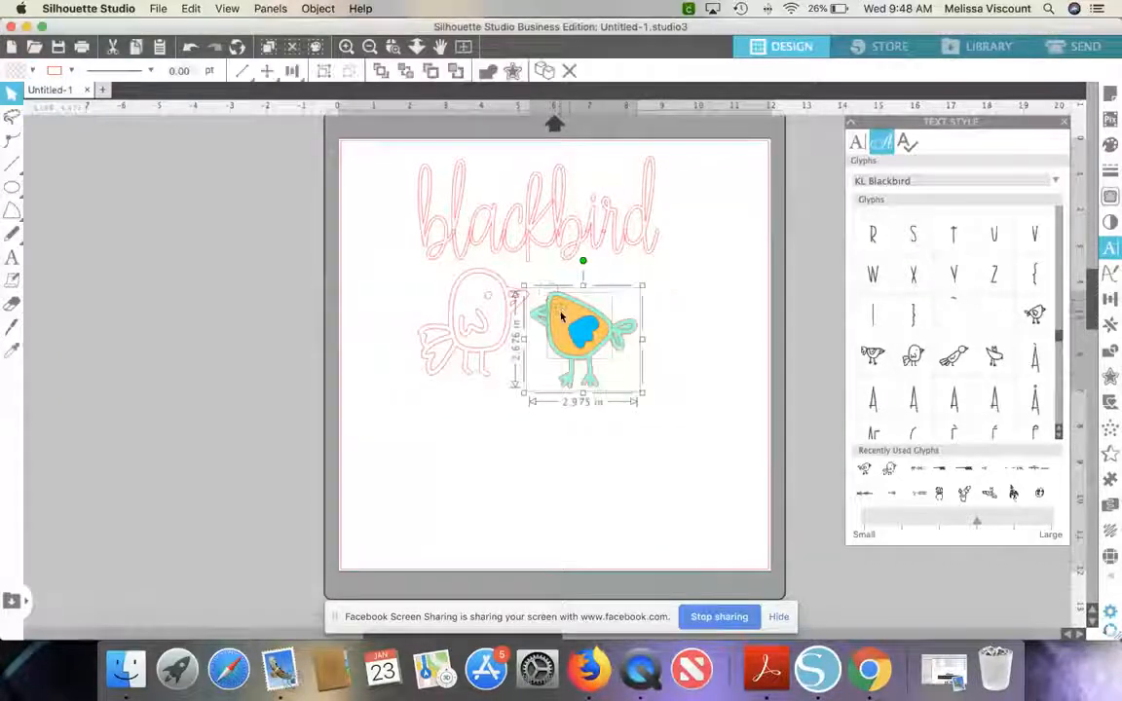
click(630, 378)
click(535, 296)
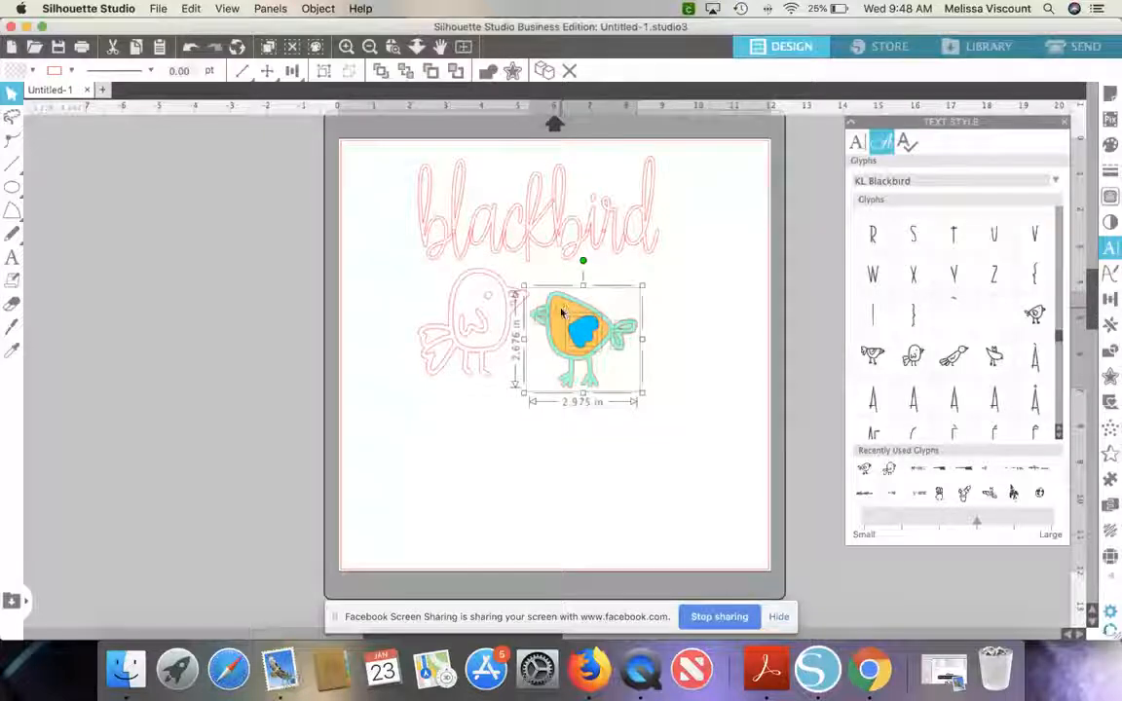
drag(541, 279, 642, 416)
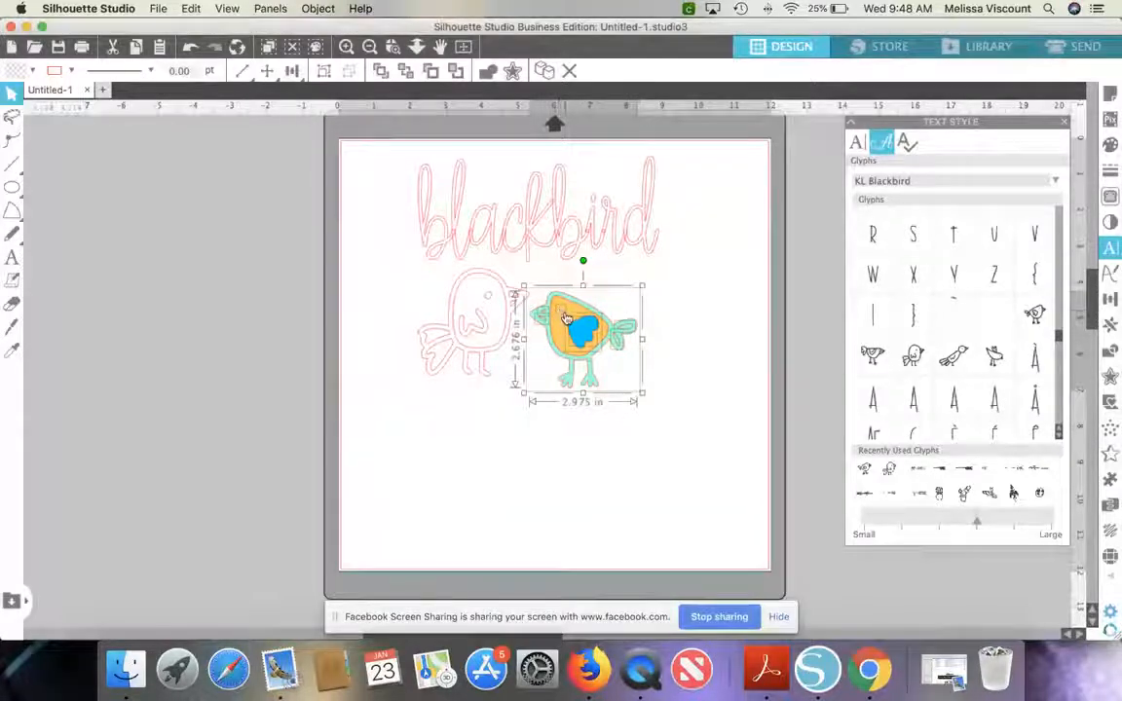
click(589, 293)
drag(593, 280, 659, 405)
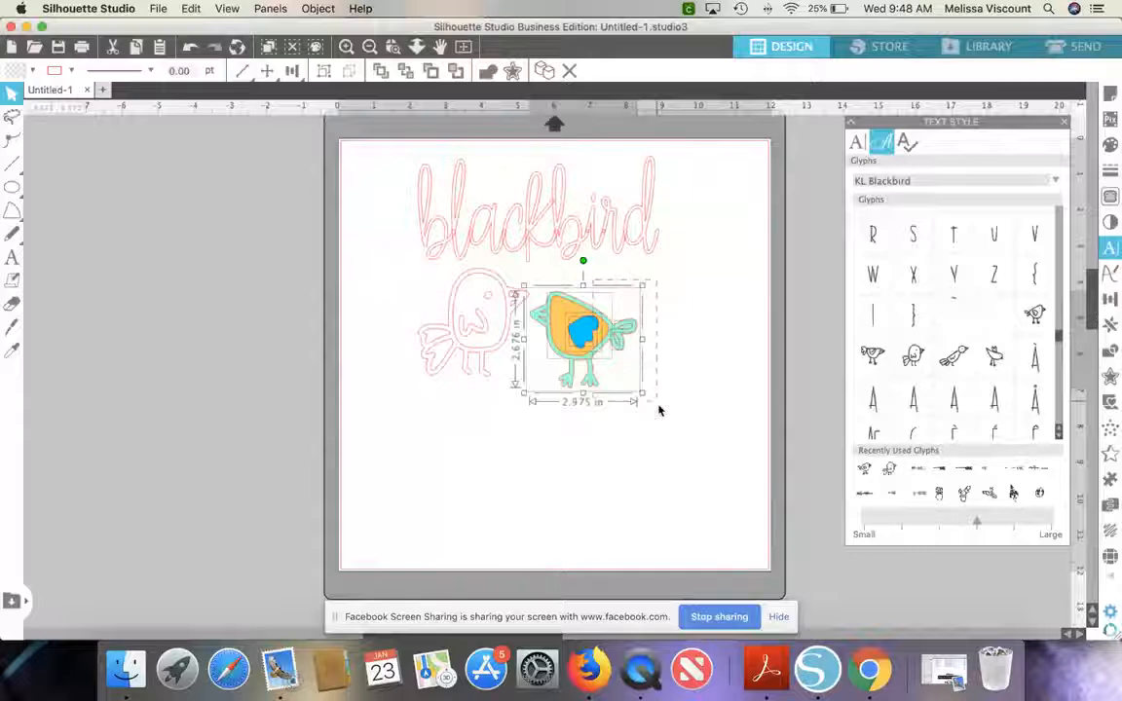
drag(545, 324, 544, 383)
- Bring the black eye to the front and place it back on the bird's orange head
click(561, 310)
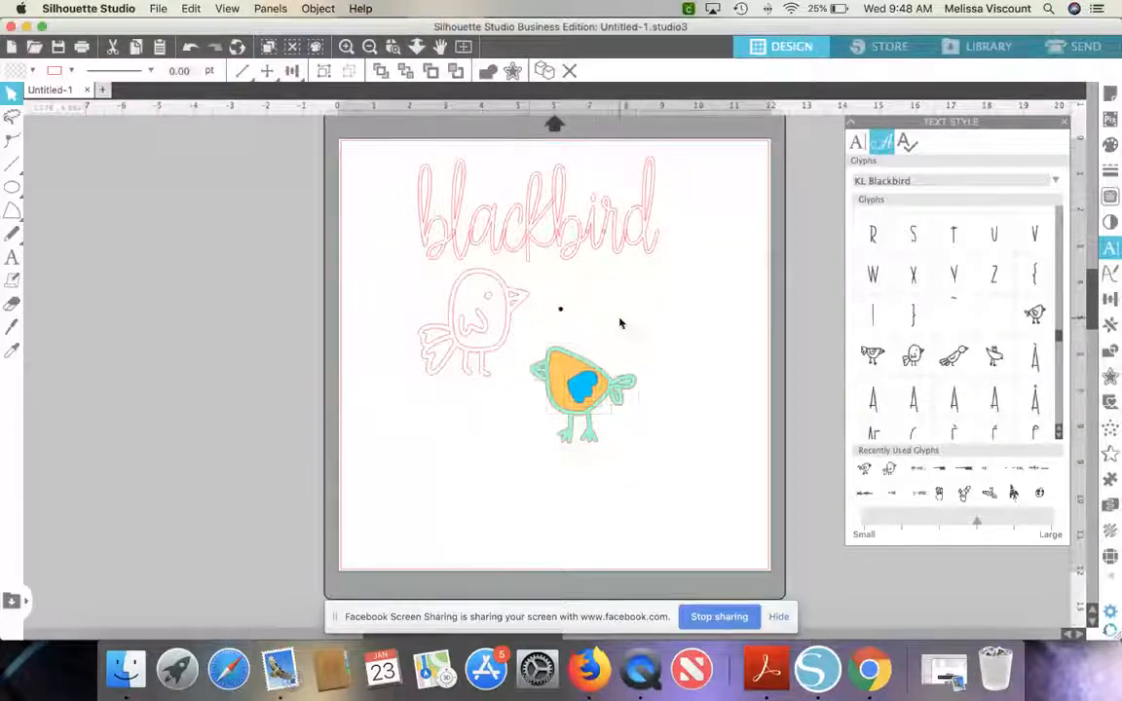
click(563, 312)
right_click(564, 310)
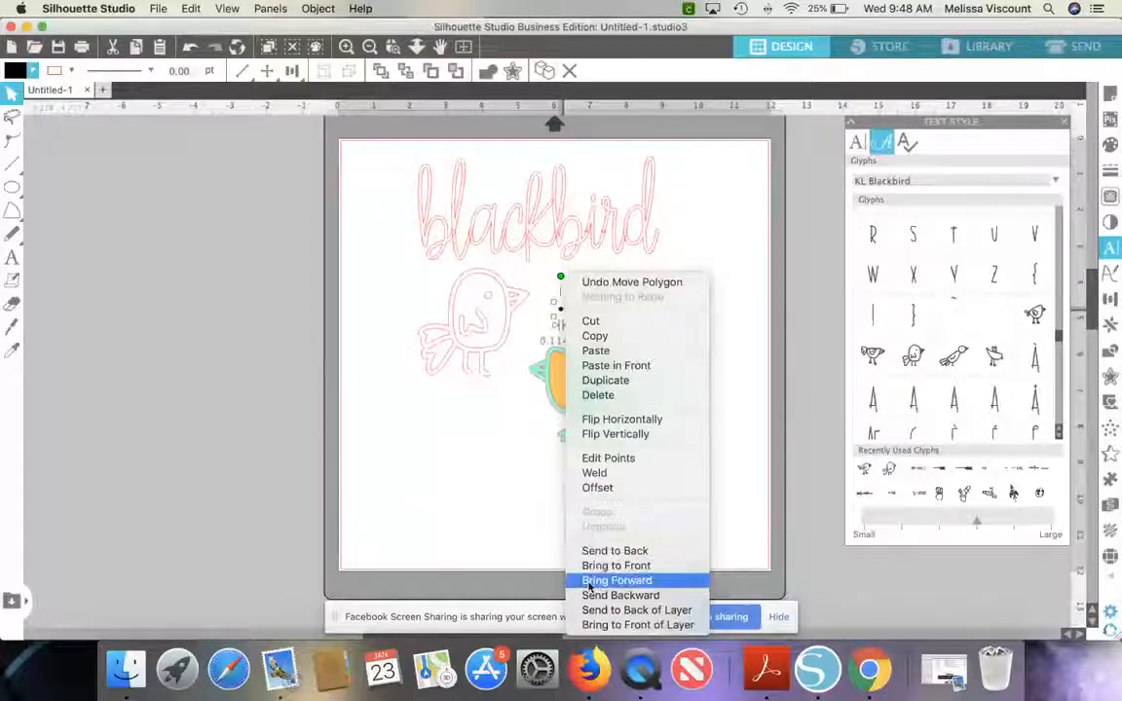
click(596, 565)
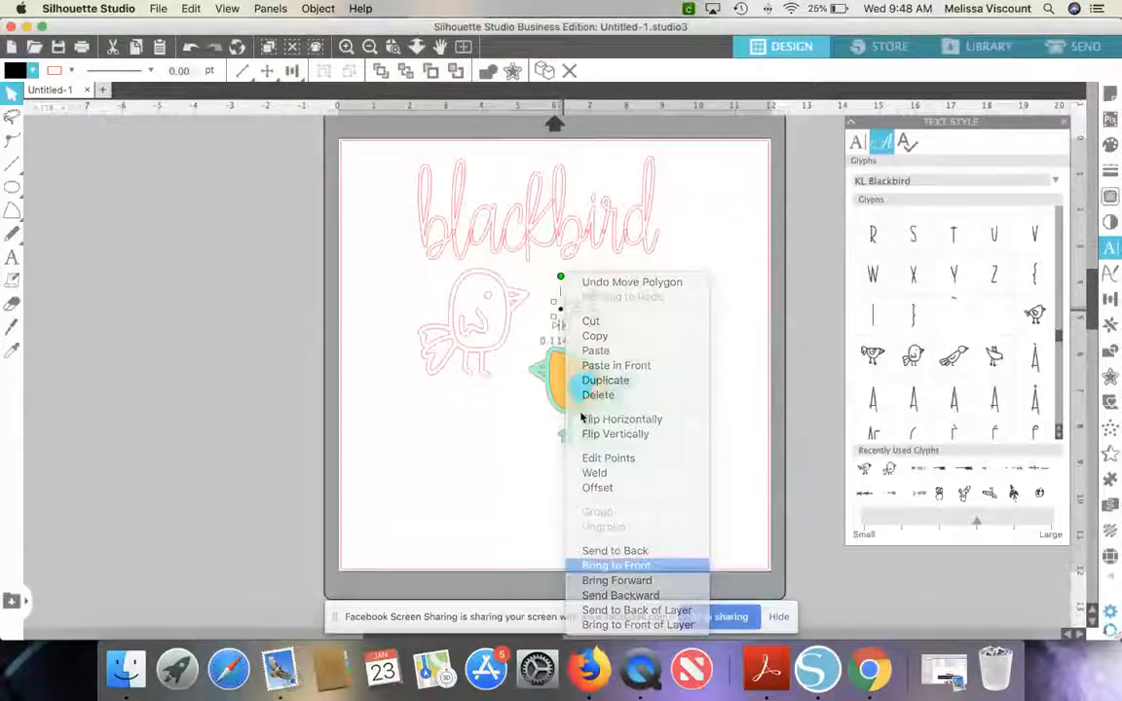
drag(564, 313, 560, 368)
click(562, 333)
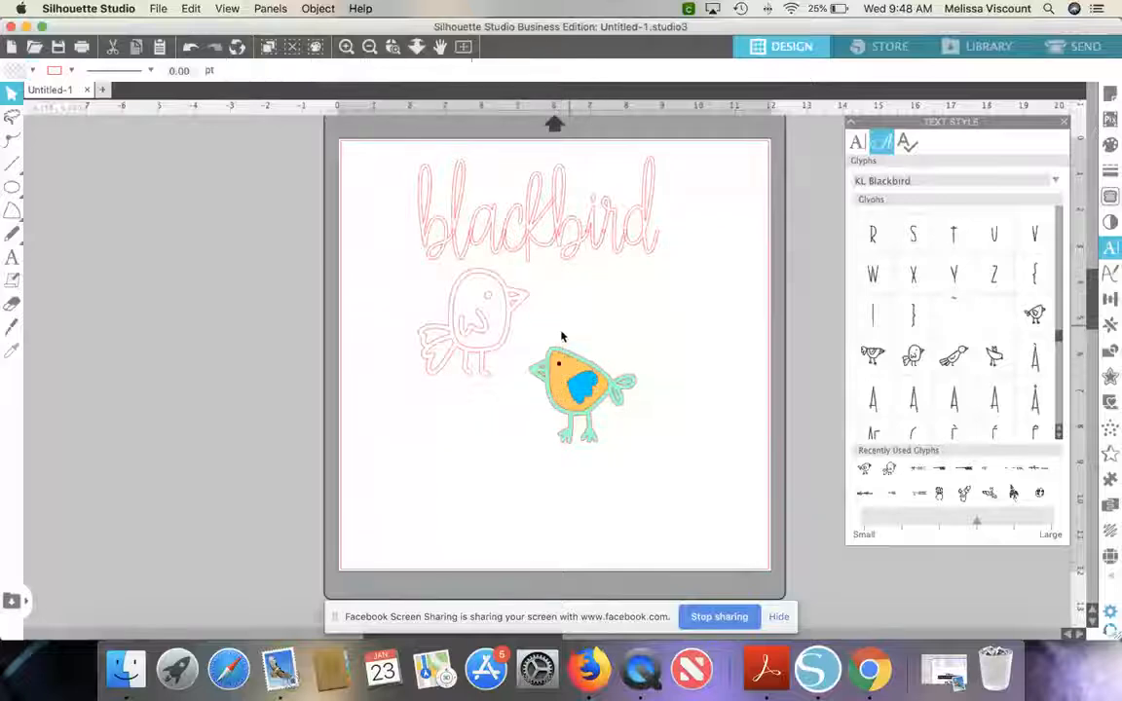
- Fill the flipped bird's inner beak shape and both inner tail shapes with pale mint
click(543, 374)
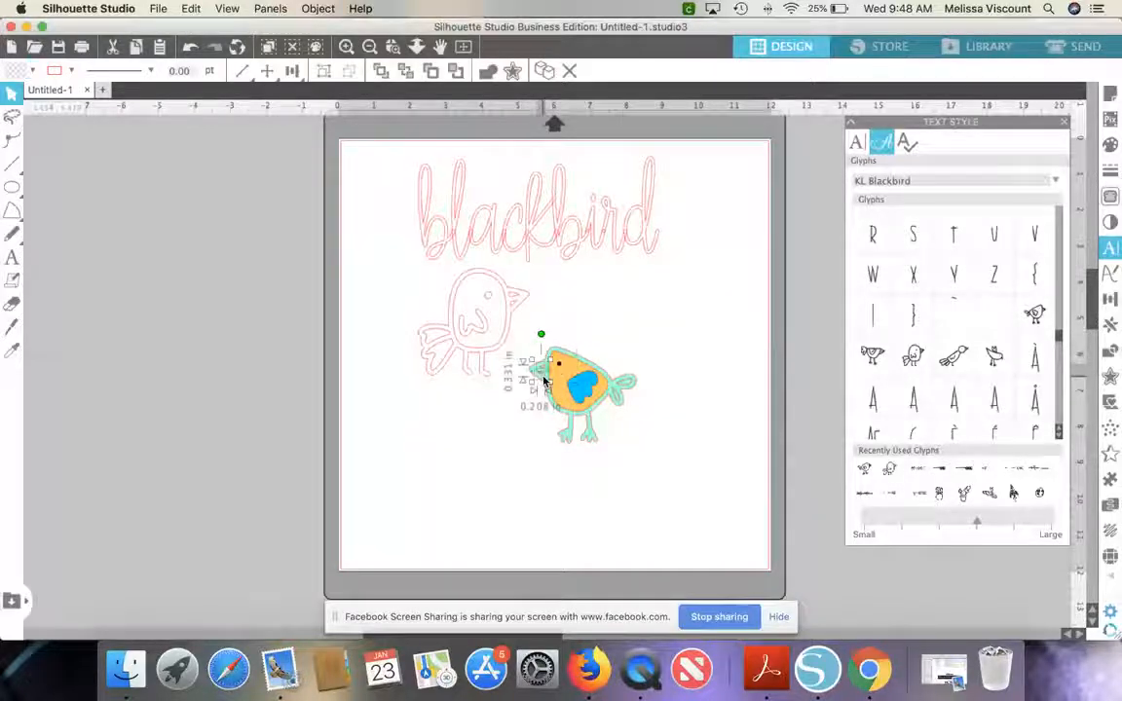
click(621, 404)
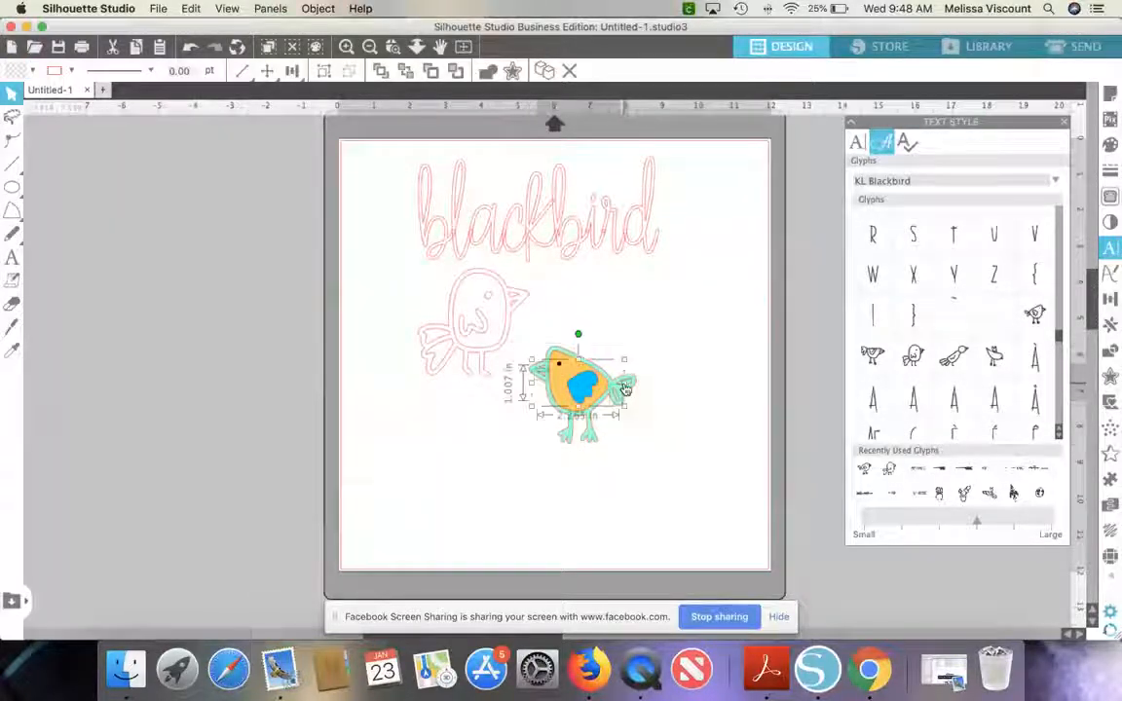
click(628, 387)
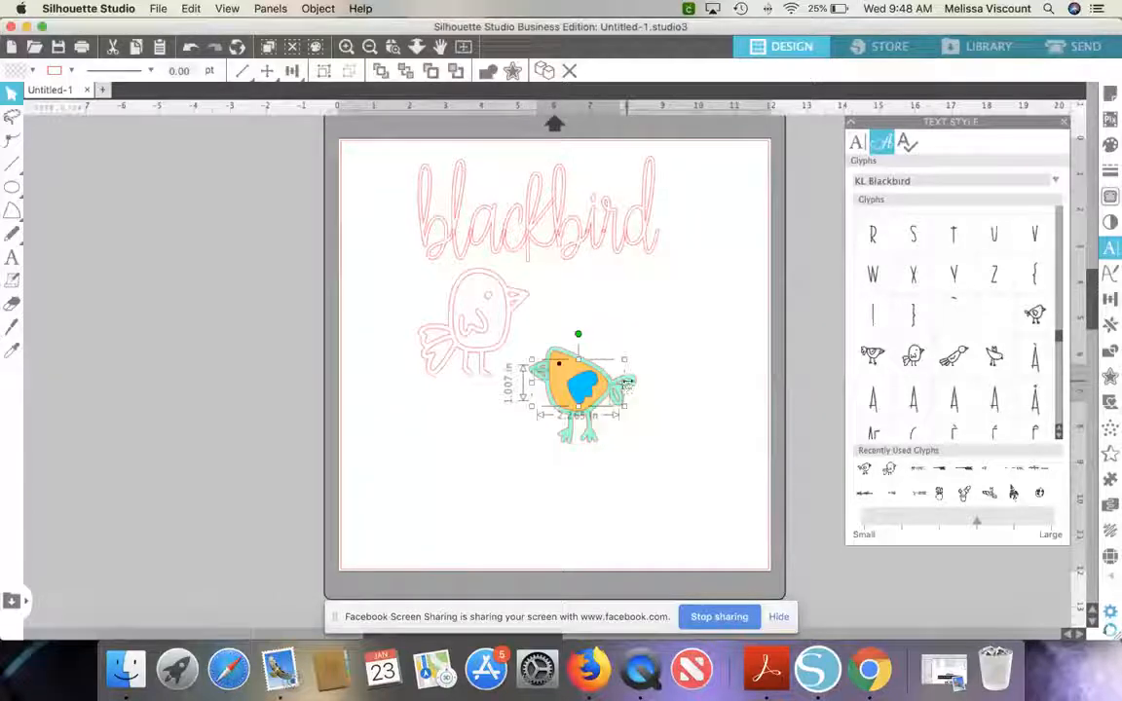
drag(627, 386, 635, 386)
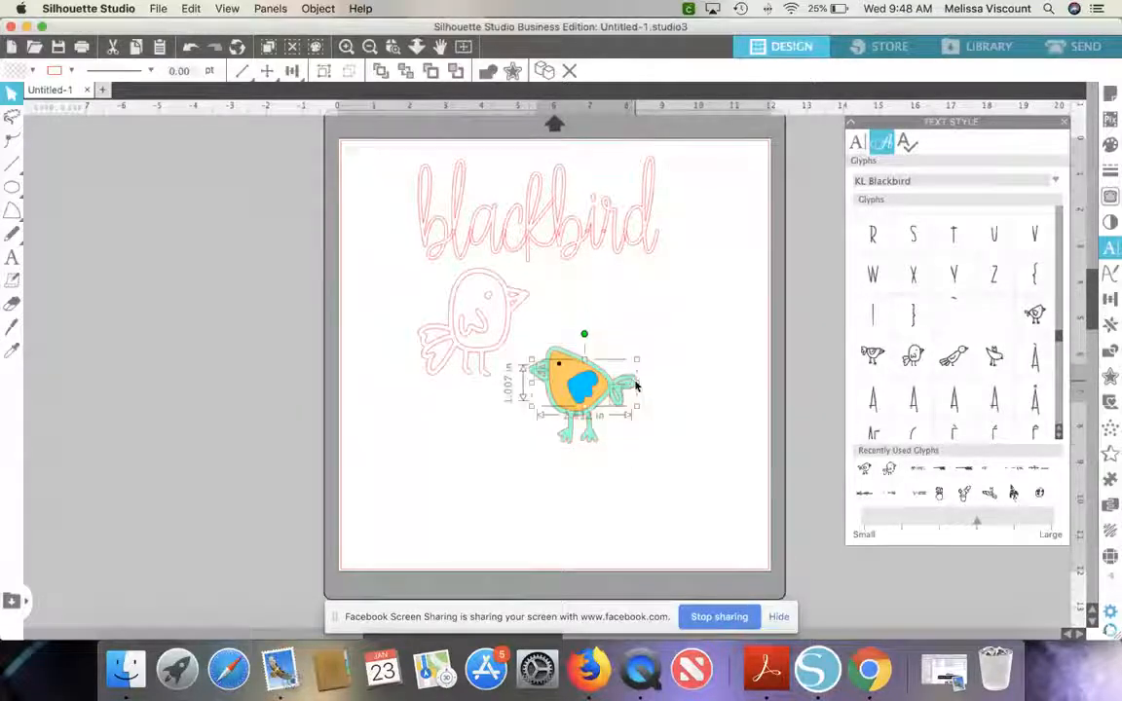
click(33, 72)
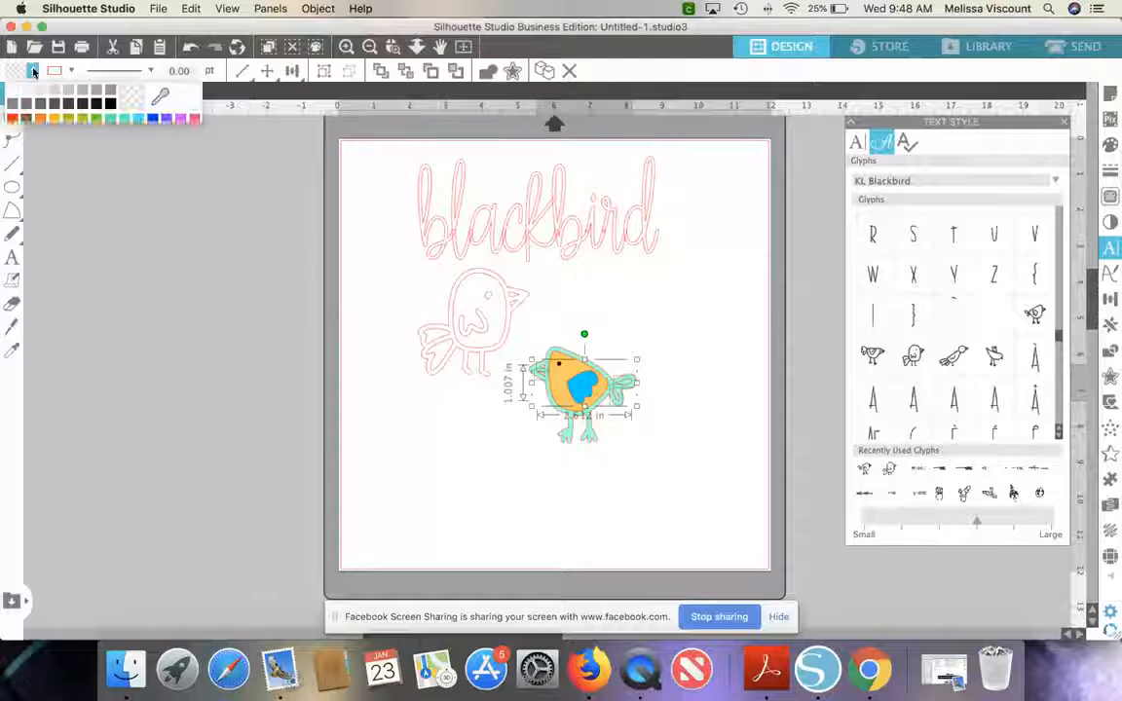
click(110, 180)
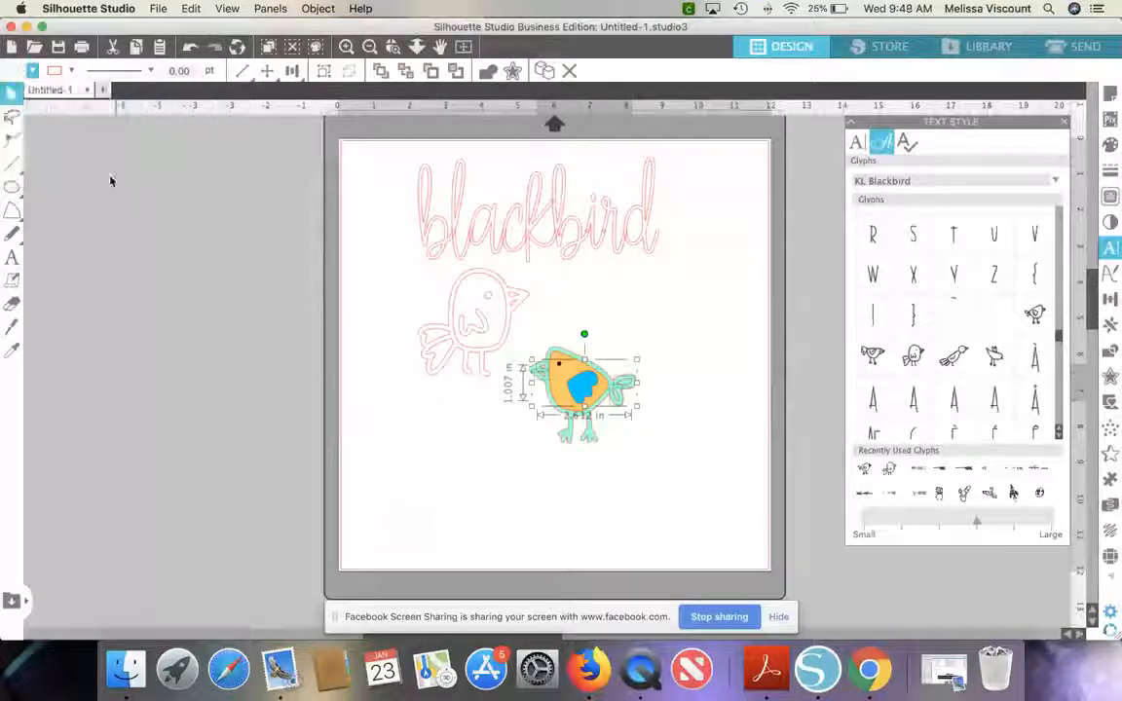
click(452, 434)
- Remove the line colour from all pieces of the flipped coloured bird so they have no outline
drag(531, 333, 670, 478)
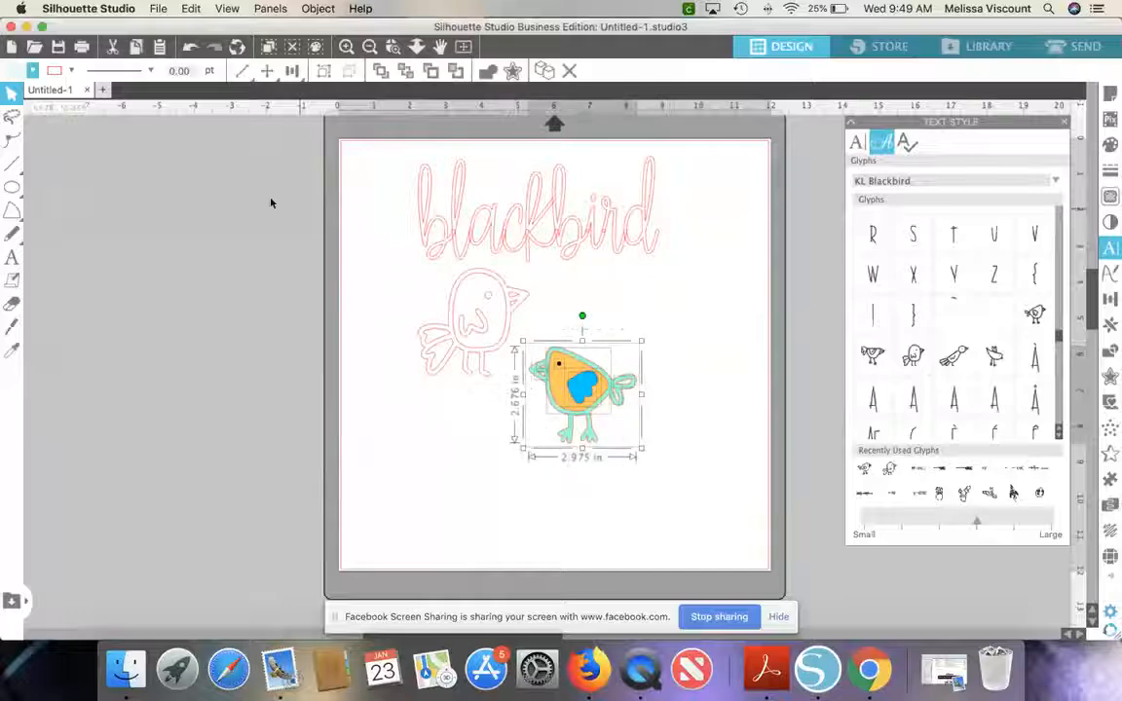
click(73, 72)
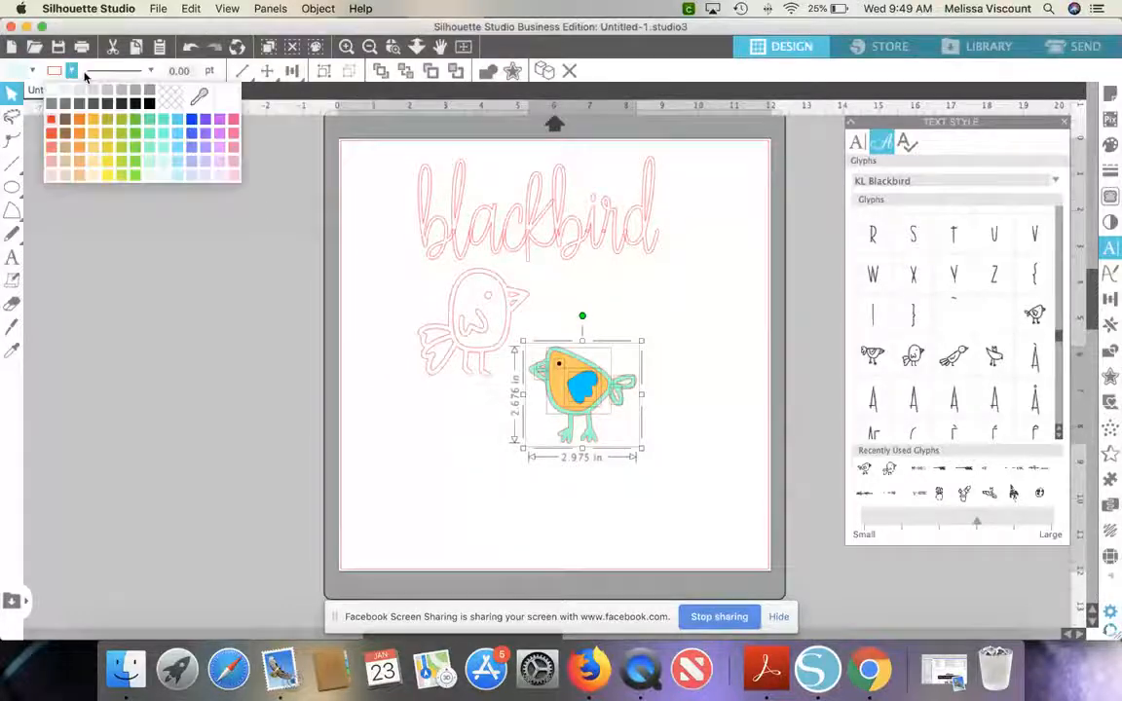
click(165, 101)
click(400, 452)
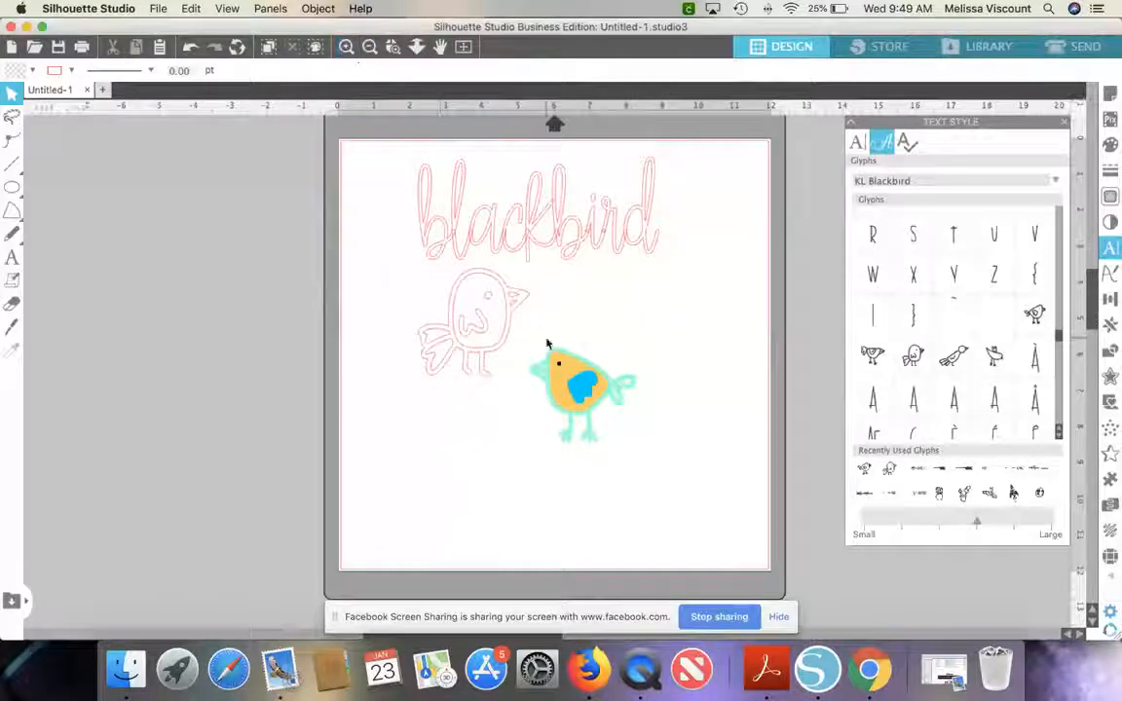
click(581, 389)
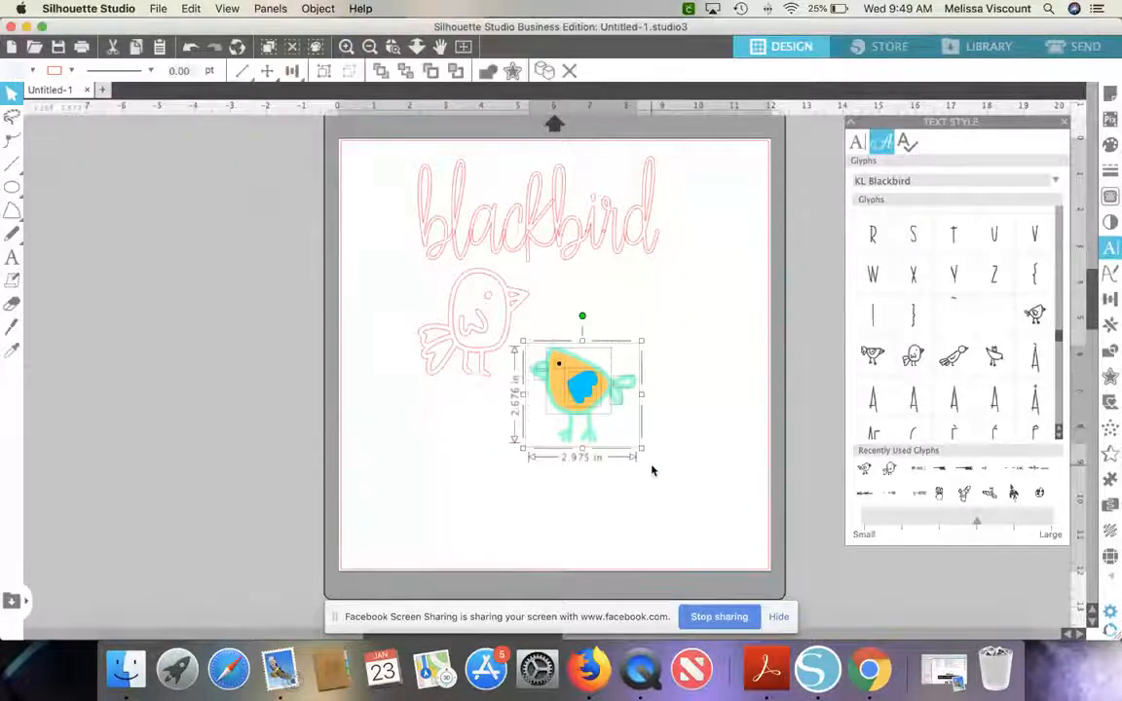
click(739, 382)
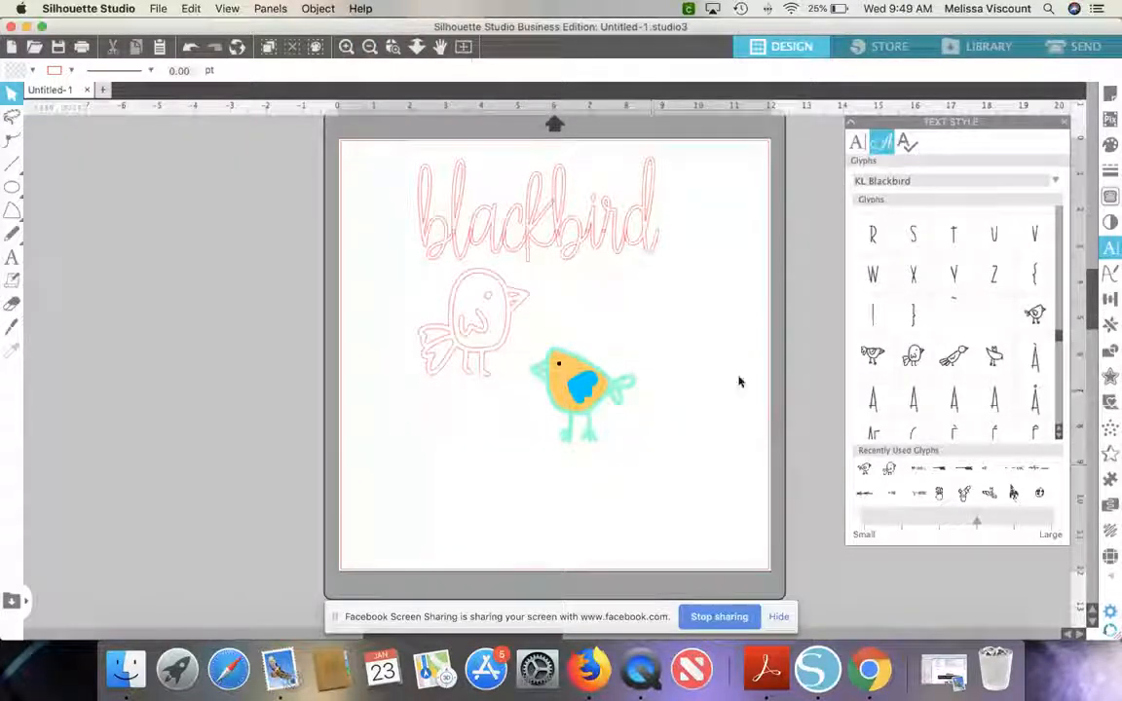
- Set all pieces of the coloured bird to Cut Edge in the send settings
click(1072, 46)
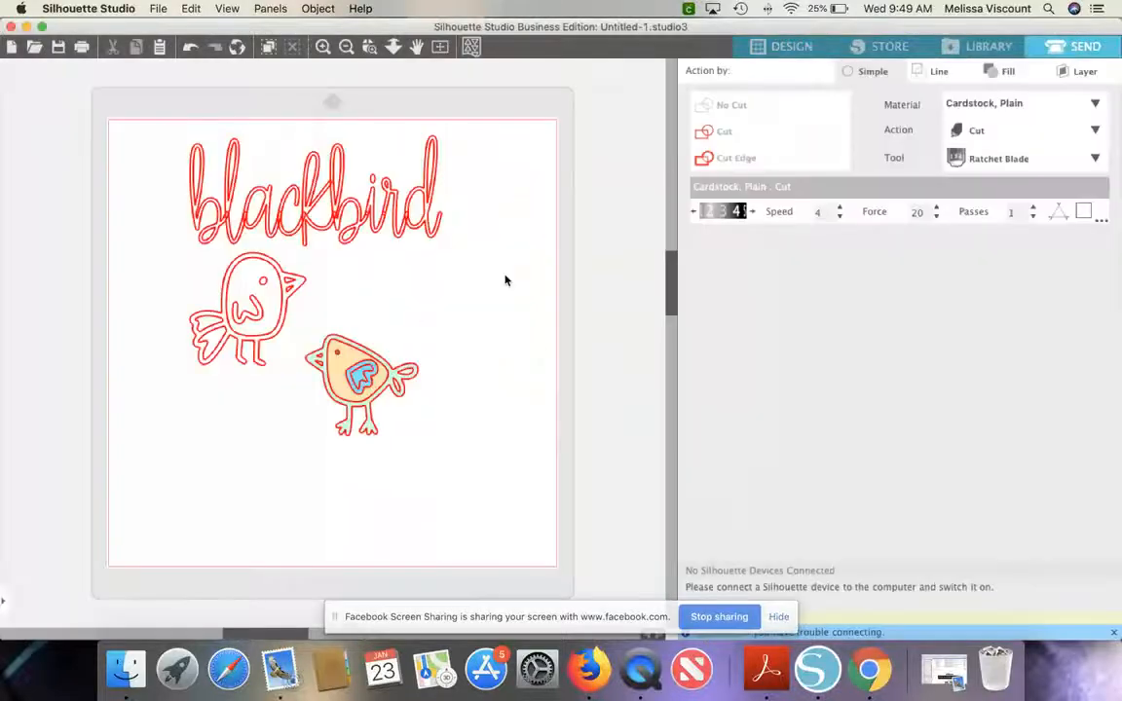
drag(303, 327, 435, 446)
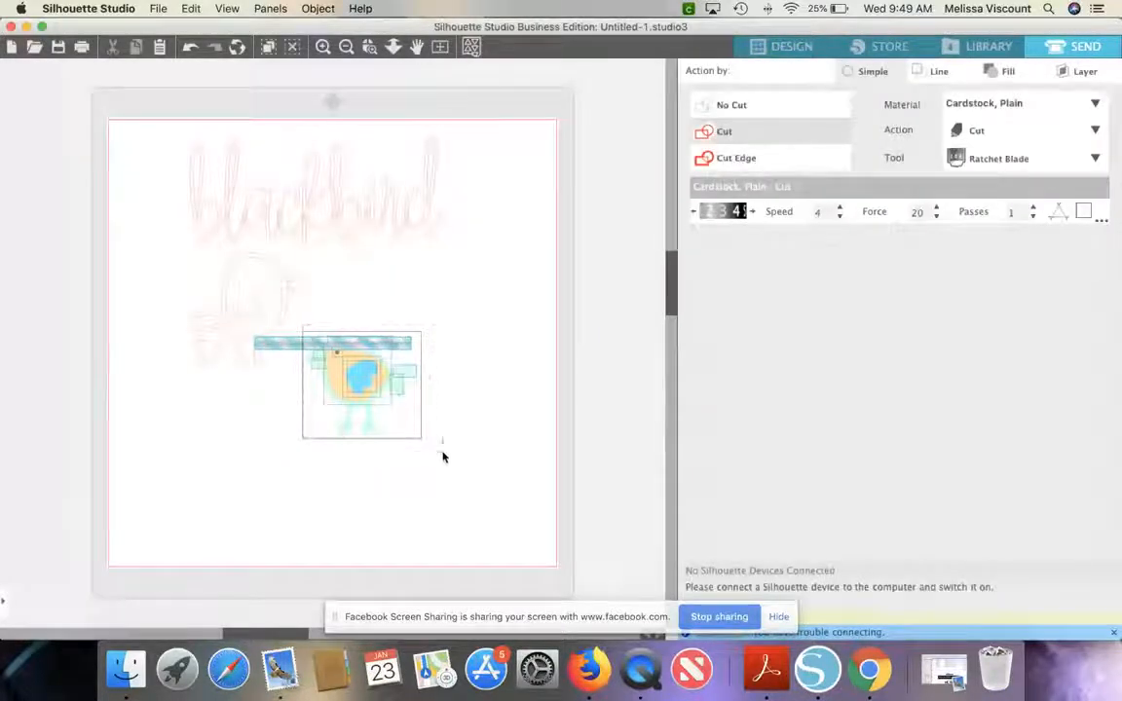
click(723, 159)
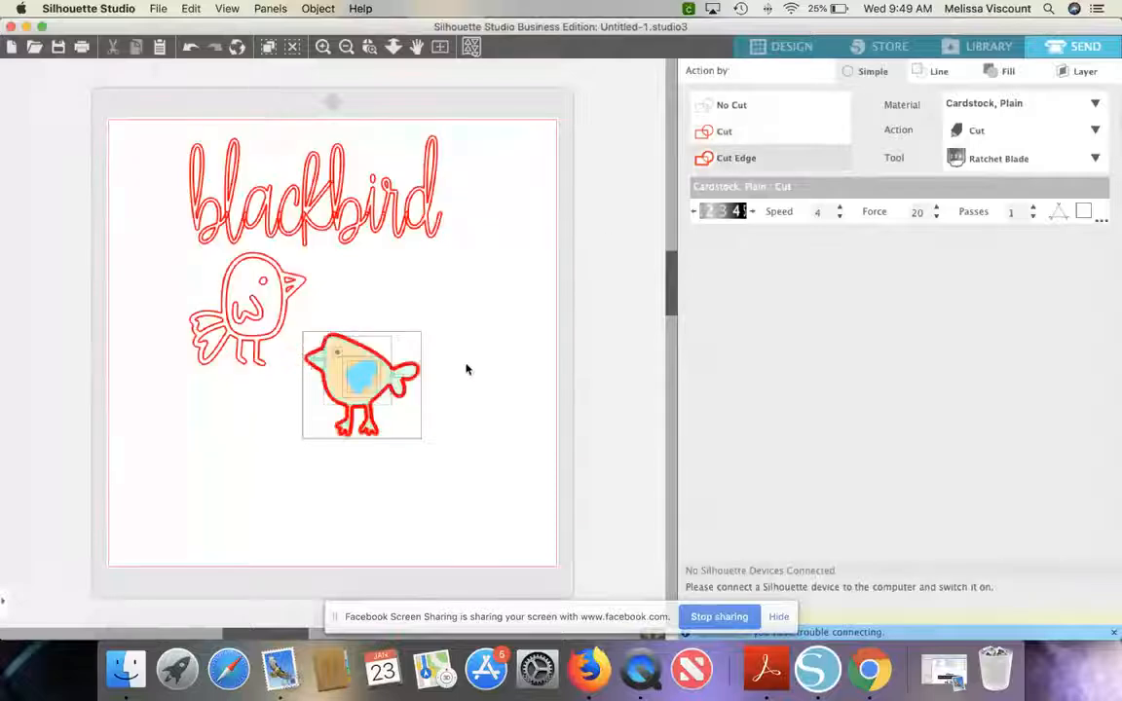
click(486, 397)
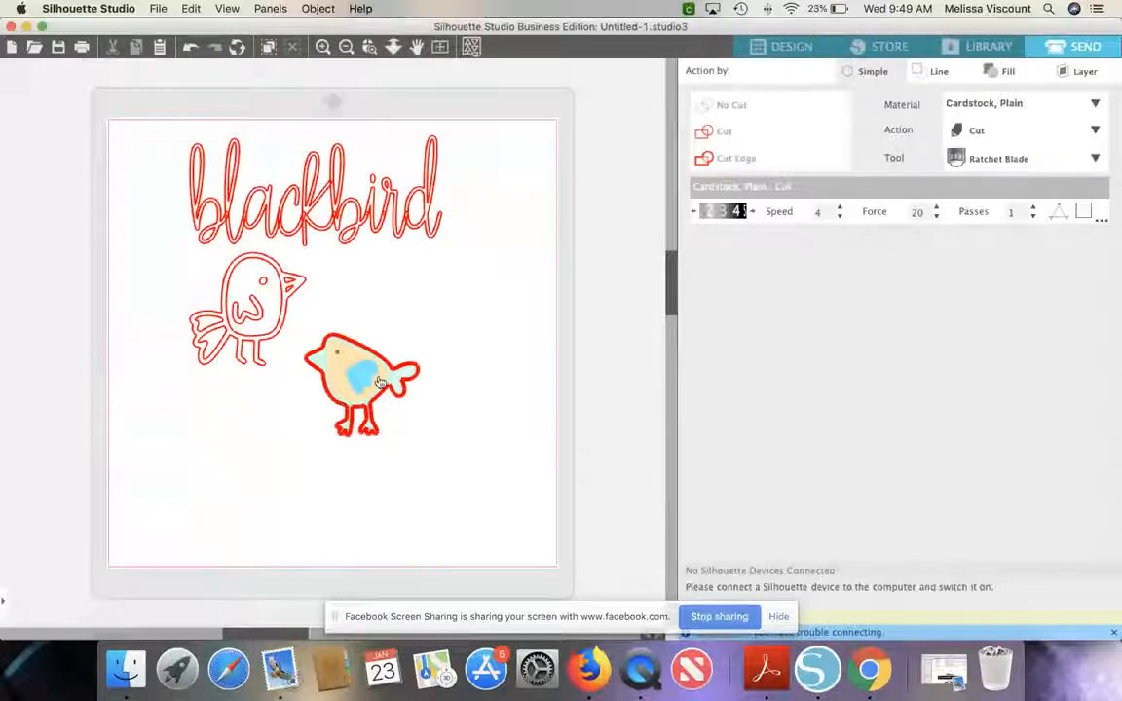
- Return to the design view and move the uncoloured outline bird off the page, beside the mat
click(774, 48)
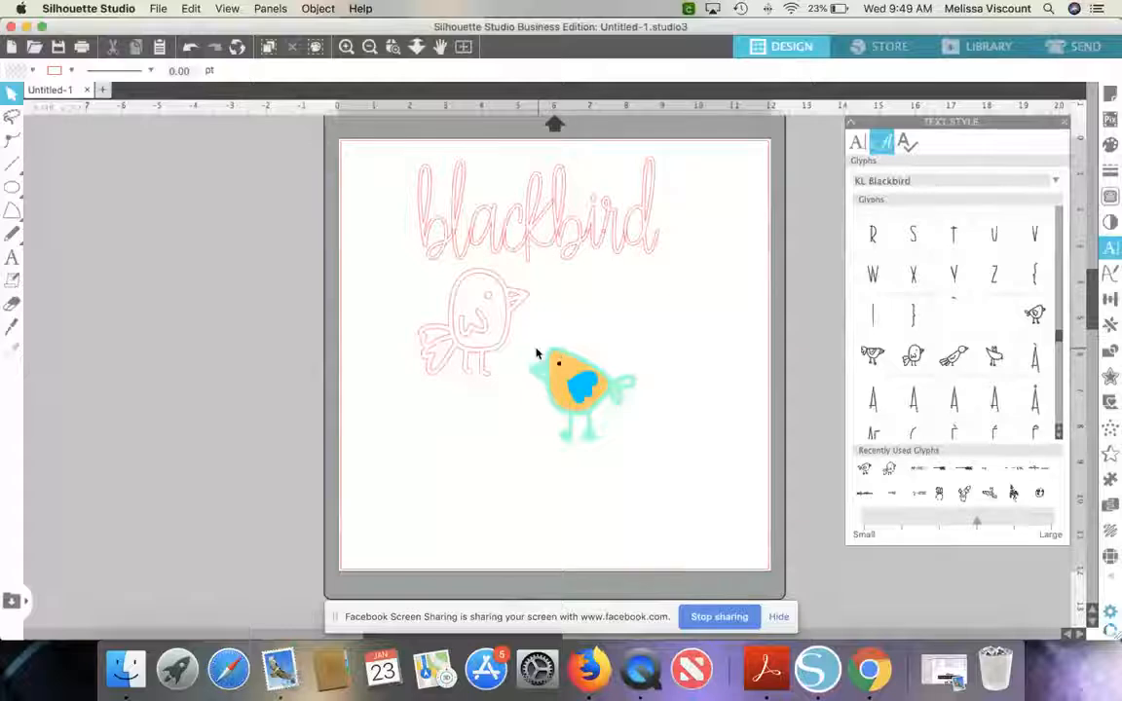
click(499, 366)
drag(499, 367, 299, 396)
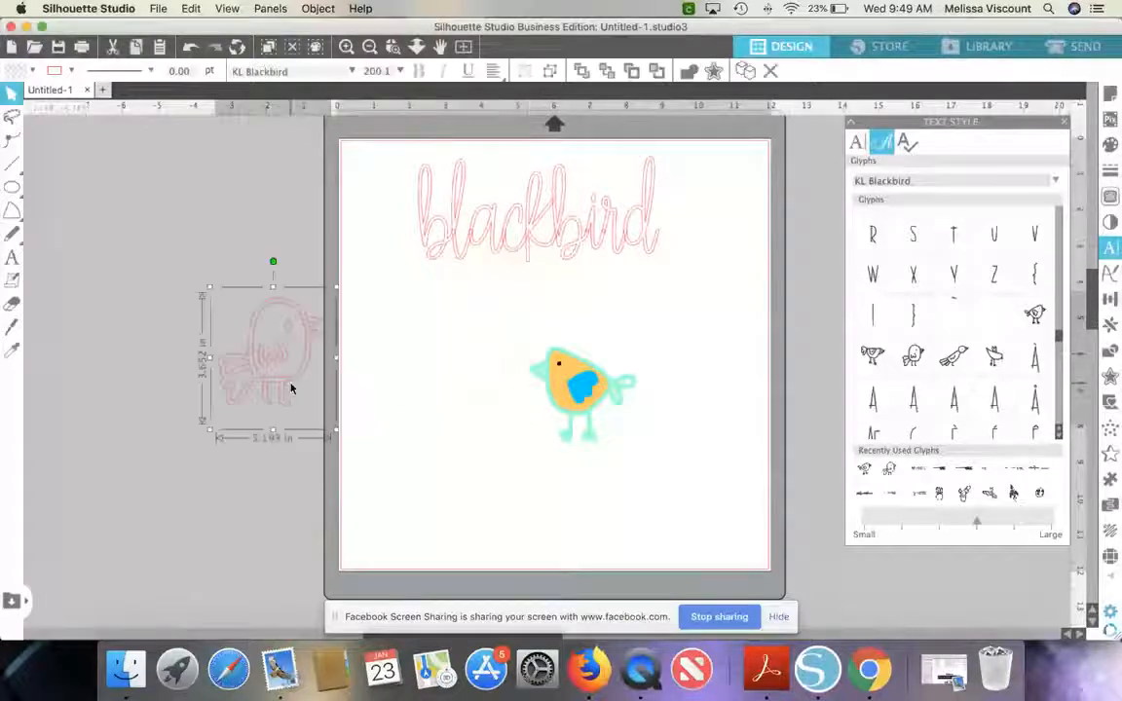
- Draw a square of about 0.6 in above the bird's beak and place a duplicate level with it above the tail
mouse_move(12, 187)
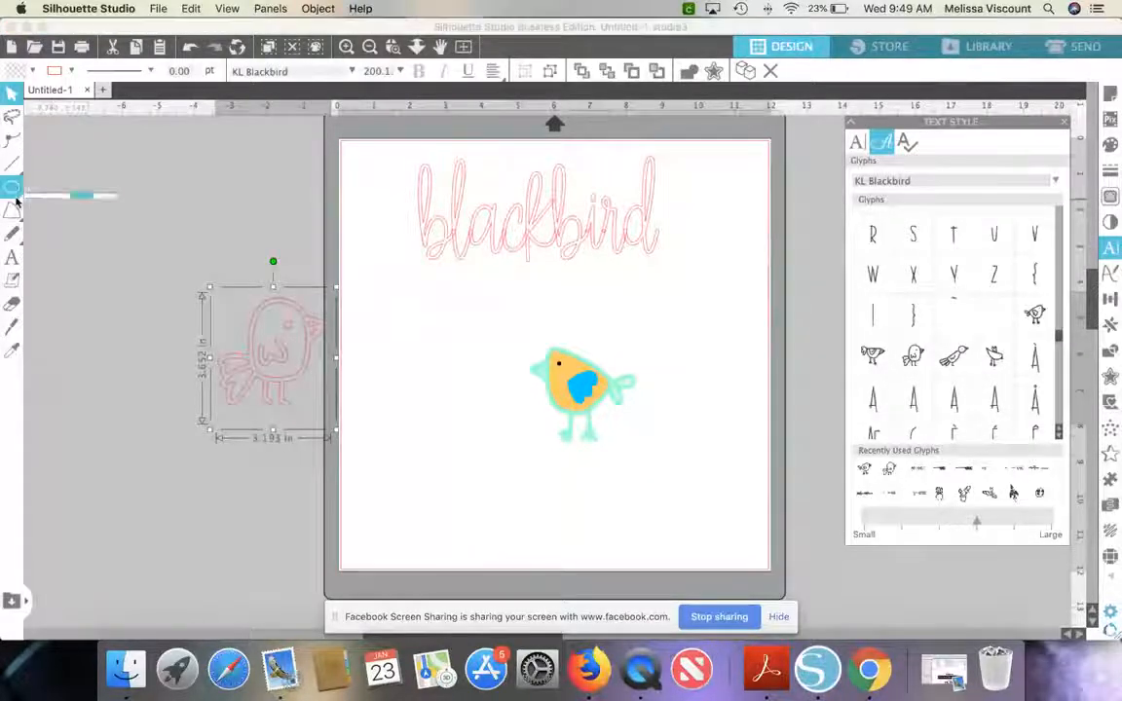
click(35, 187)
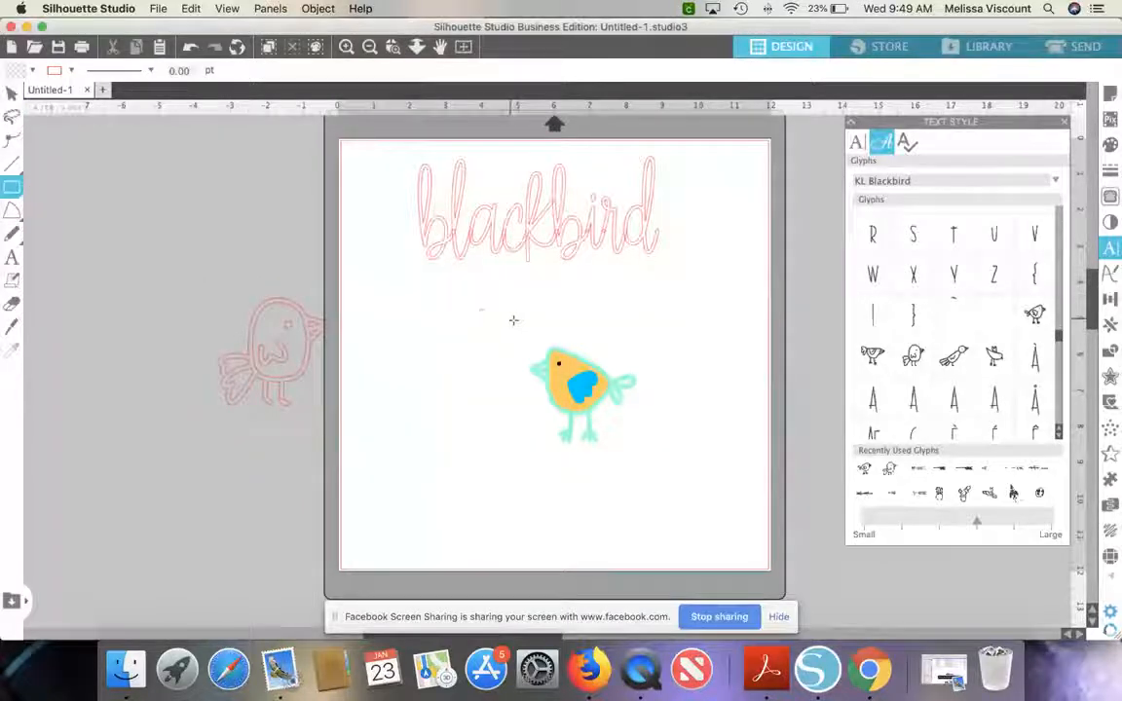
mouse_move(514, 319)
mouse_down()
mouse_move(532, 341)
mouse_move(599, 319)
mouse_up()
click(530, 343)
click(603, 318)
key(super+z)
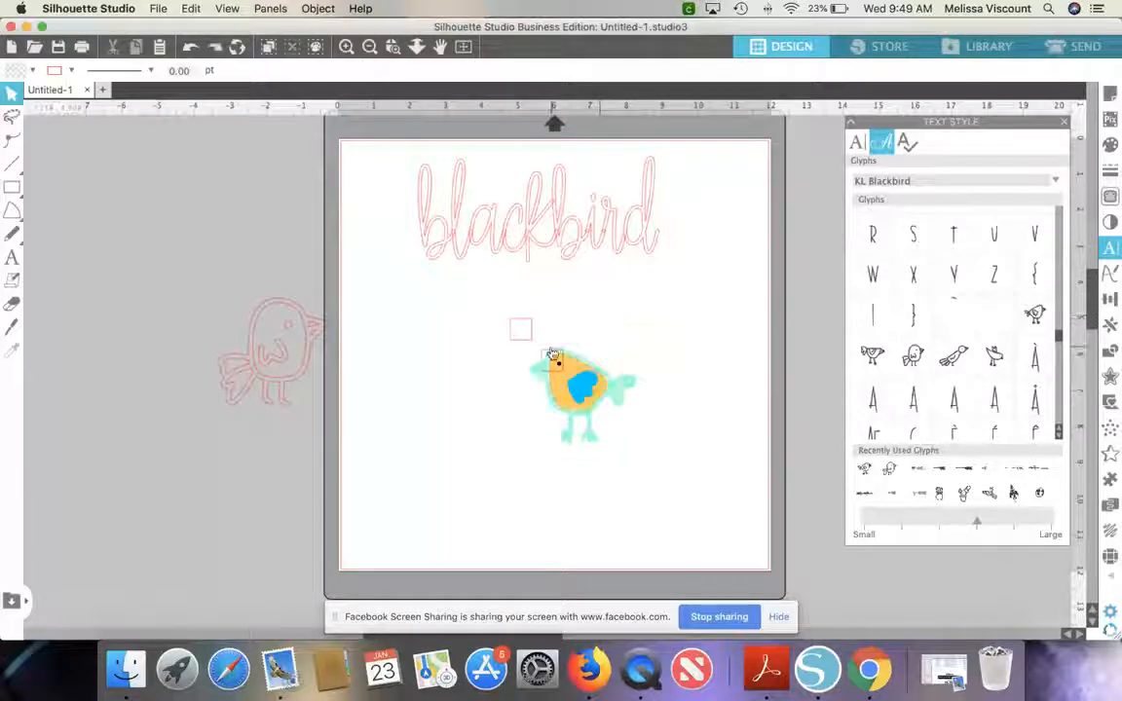
drag(551, 354, 610, 323)
click(524, 322)
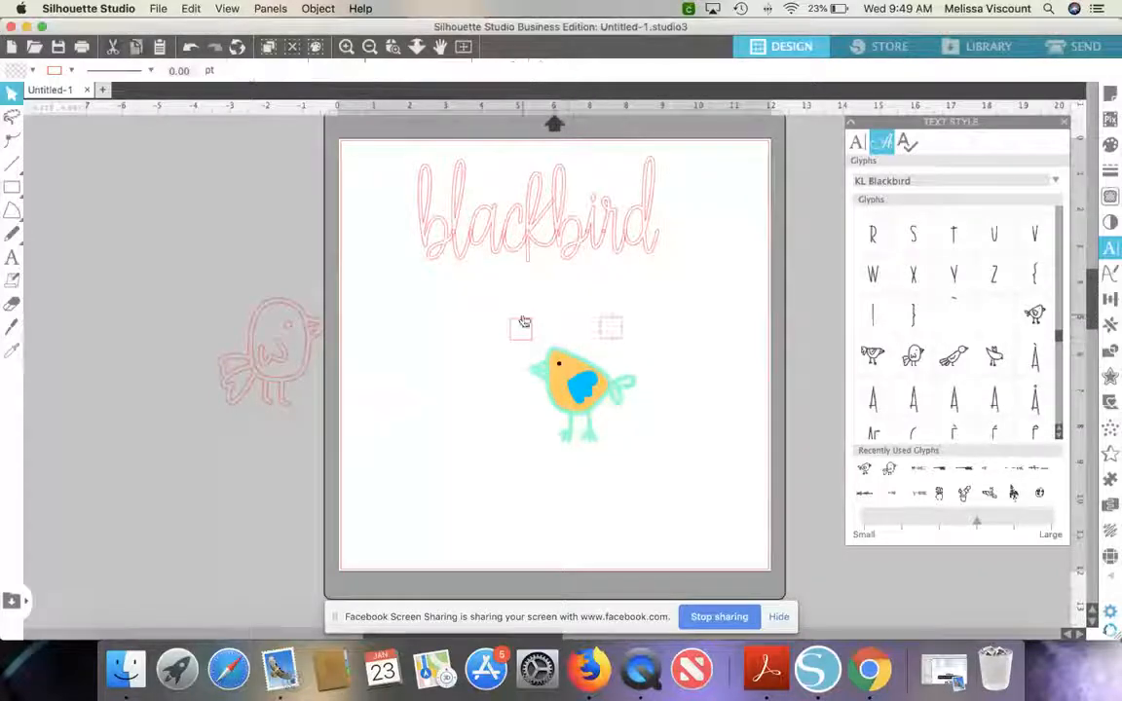
- Try to duplicate the coloured bird together with its two squares
drag(486, 305, 652, 455)
key(super+c)
key(super+v)
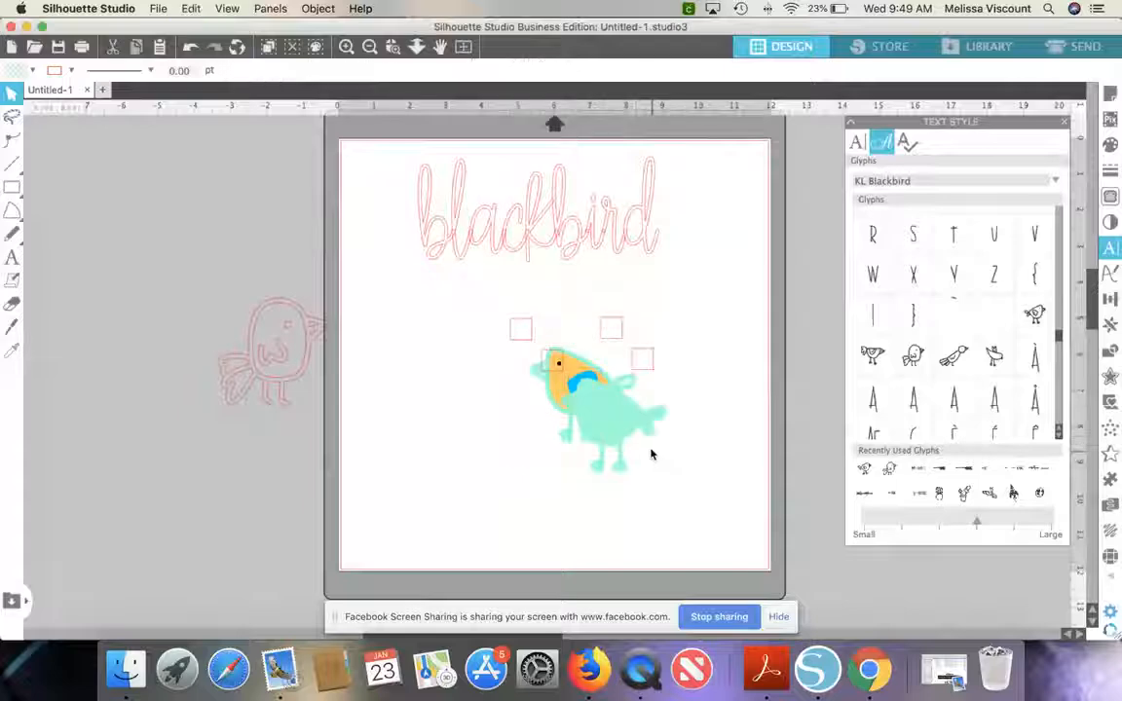
drag(625, 443, 596, 411)
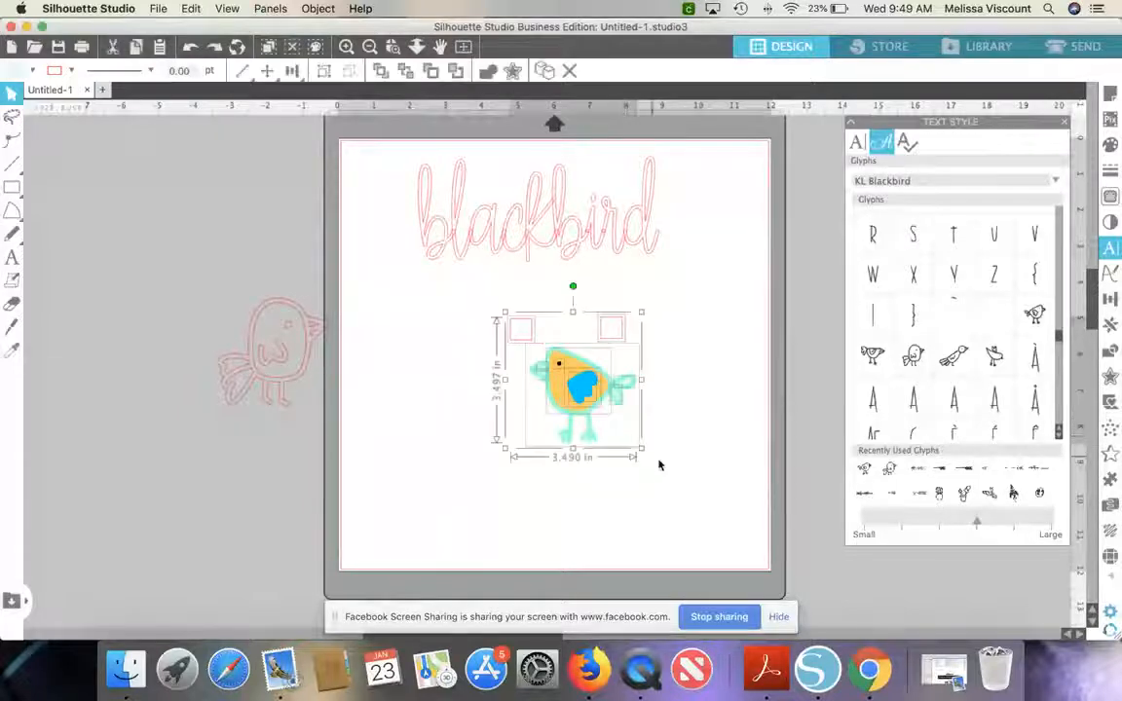
click(689, 476)
drag(689, 475, 473, 307)
key(super+v)
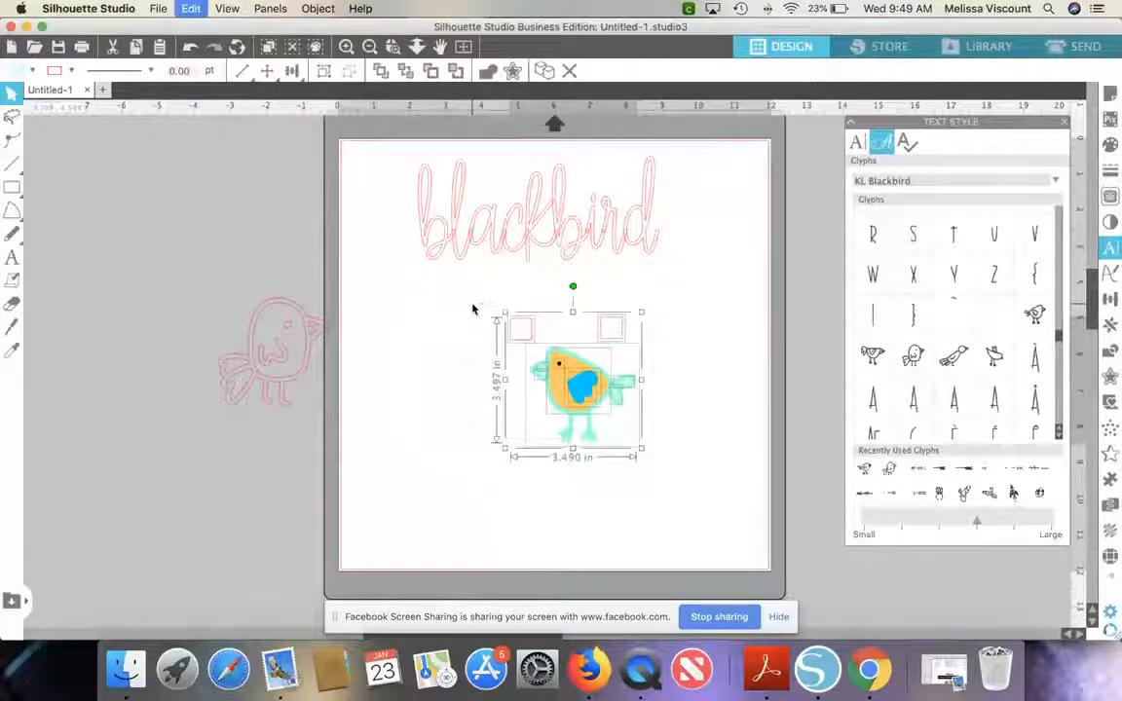
drag(534, 353, 422, 400)
key(super+z)
key(super+z)
key(super+z)
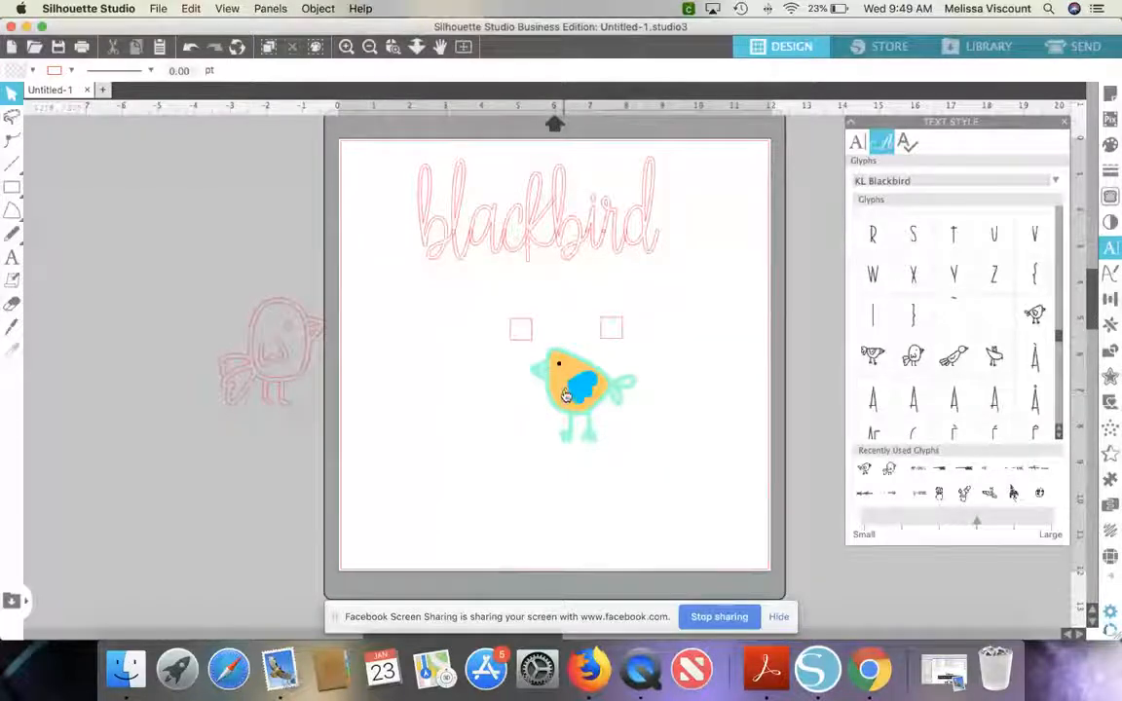
- Fill both squares above the coloured bird with purple
click(522, 337)
shift+click(608, 332)
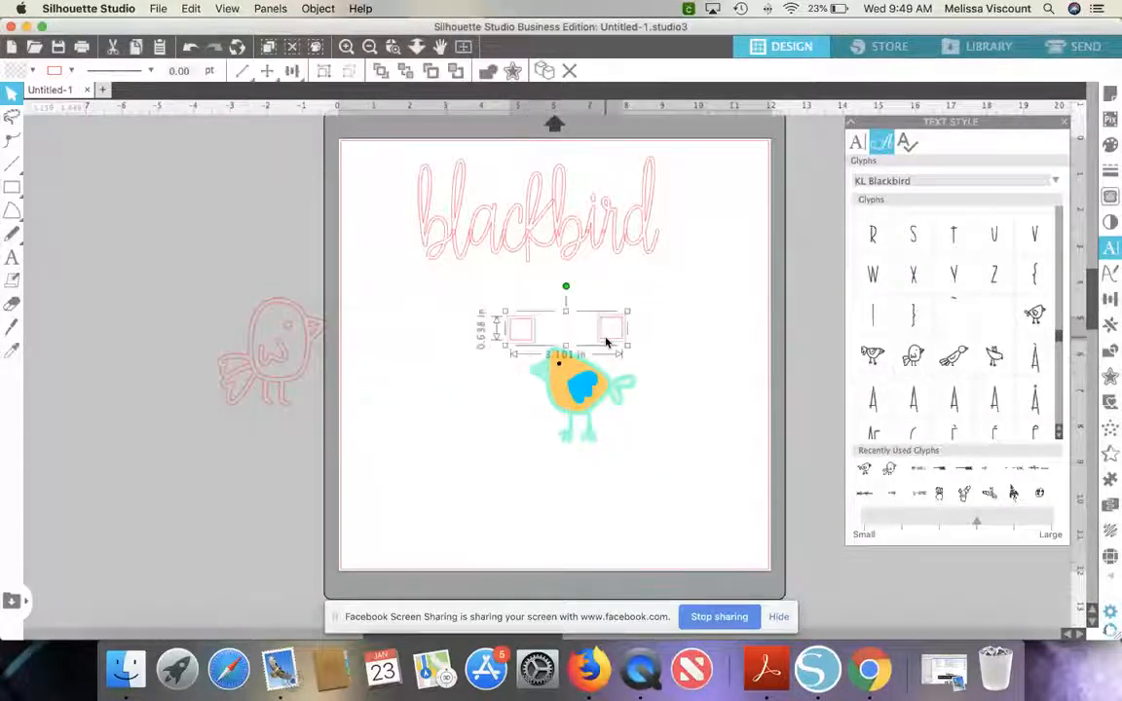
click(71, 70)
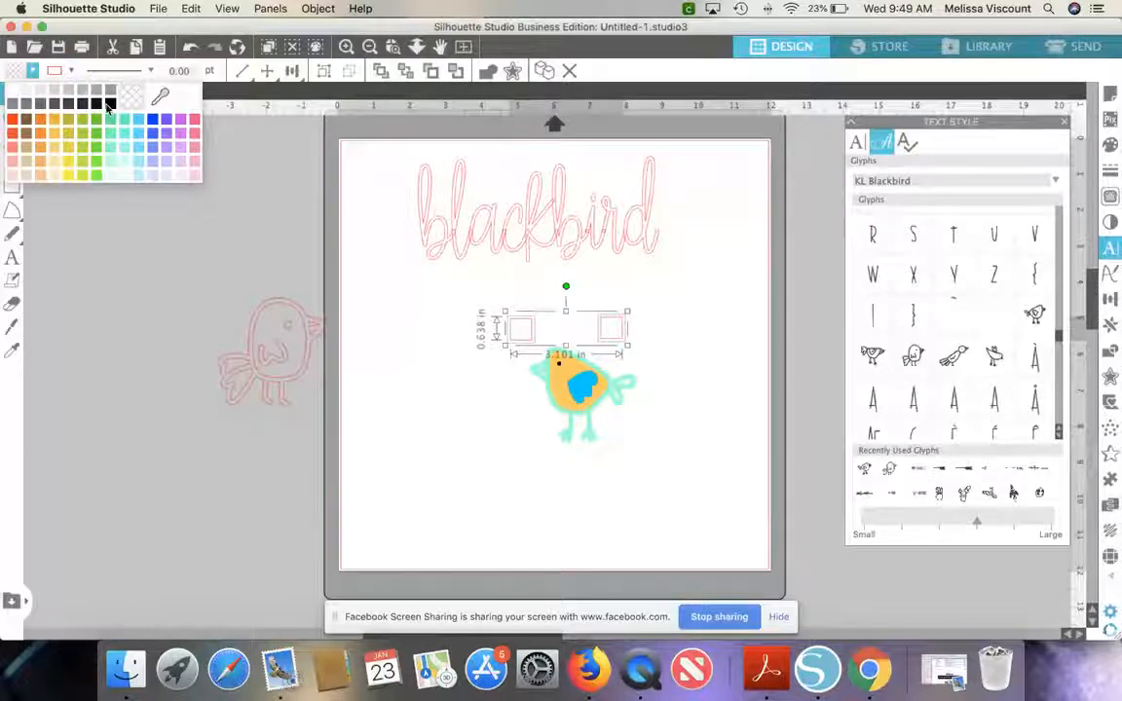
click(165, 122)
click(411, 284)
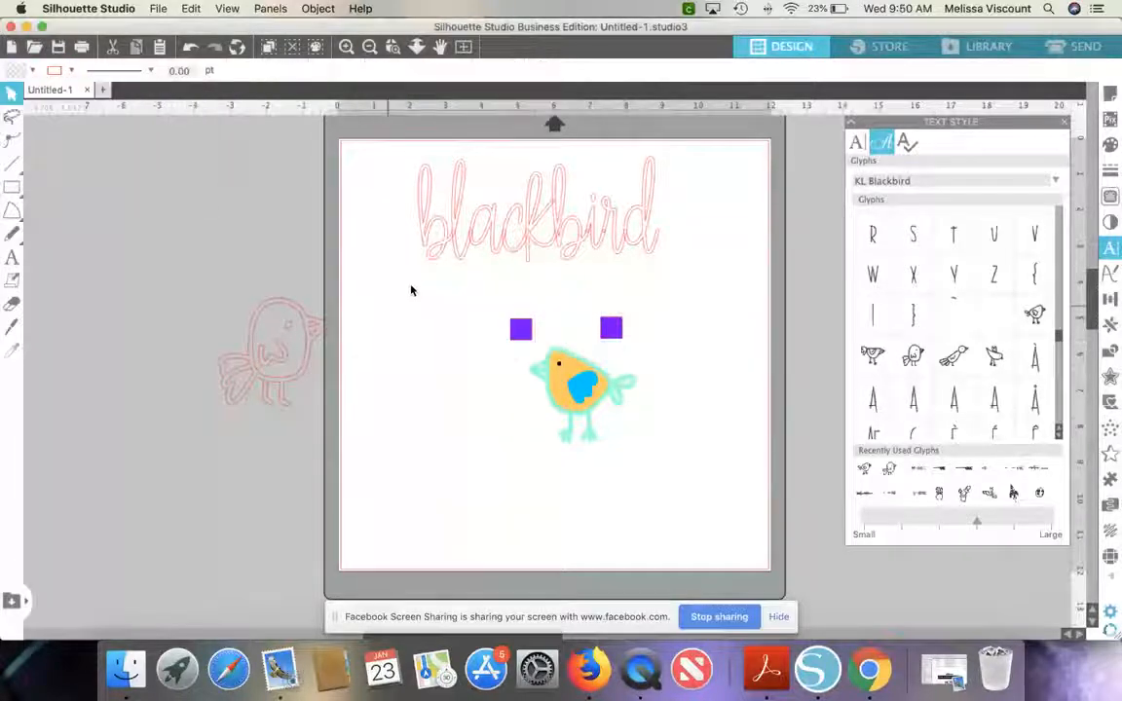
- Move the "blackbird" word off the page and set the cut actions to be organised by fill colour
drag(460, 248, 14, 269)
click(455, 284)
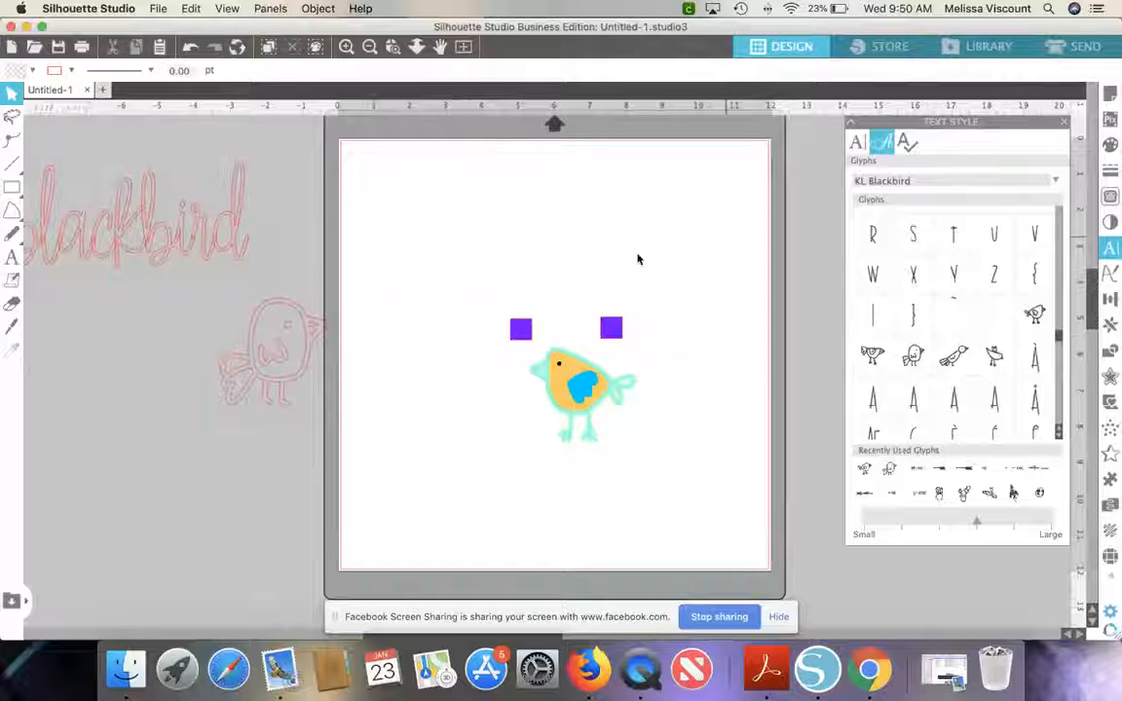
click(1071, 46)
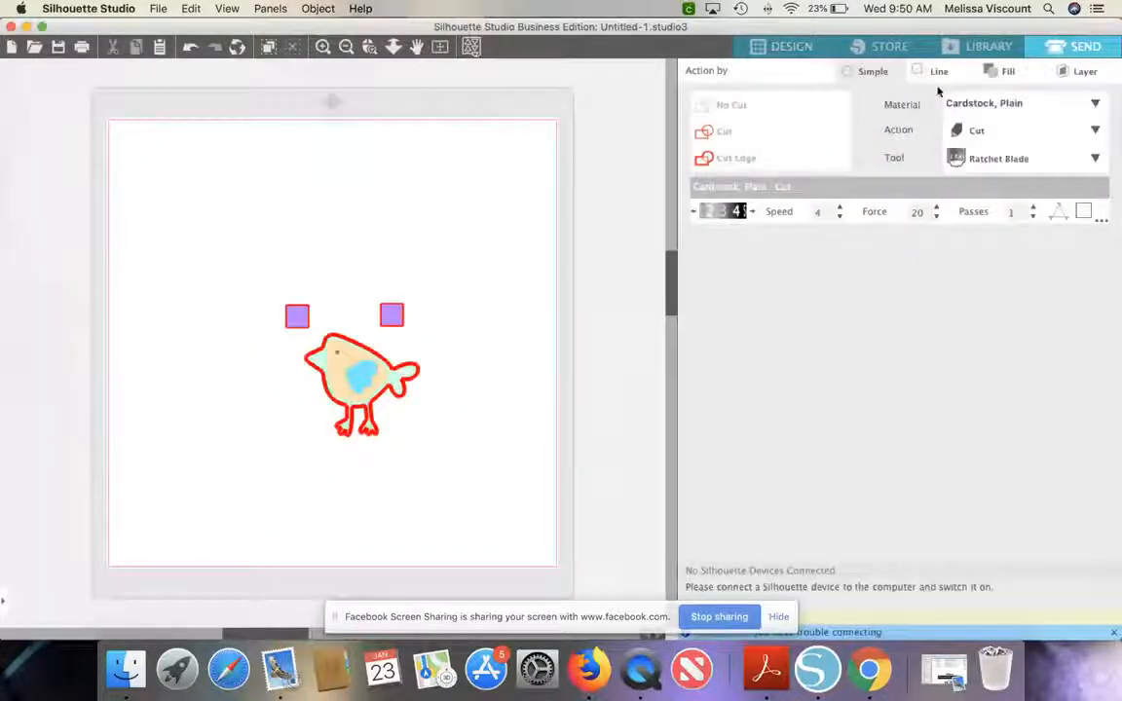
click(993, 76)
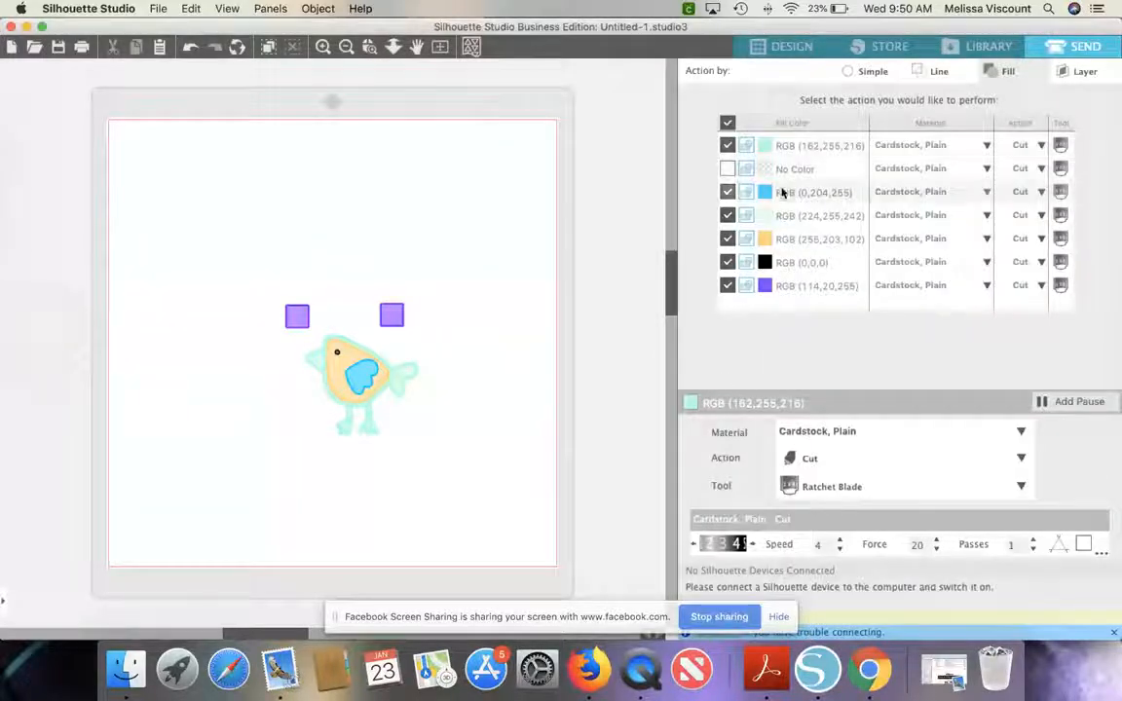
- Turn off cutting for the blue, pale mint, orange and purple fills, leaving RGB (162,255,216) and black RGB (0,0,0) enabled
click(729, 192)
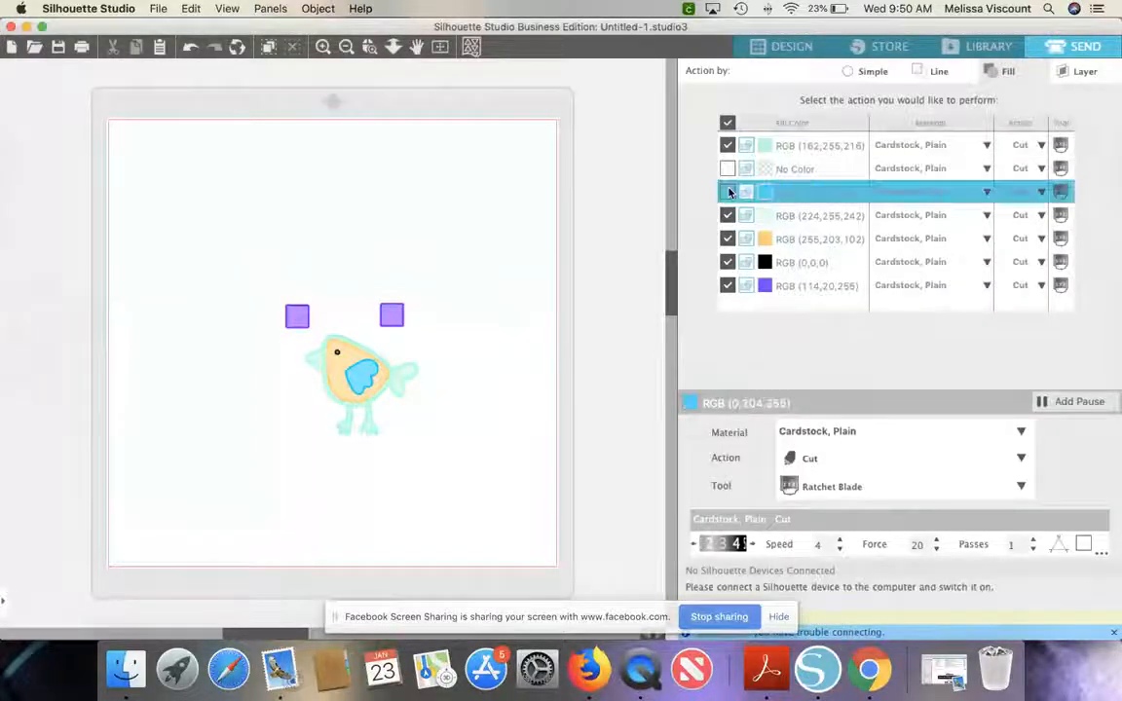
click(729, 215)
click(728, 238)
click(728, 262)
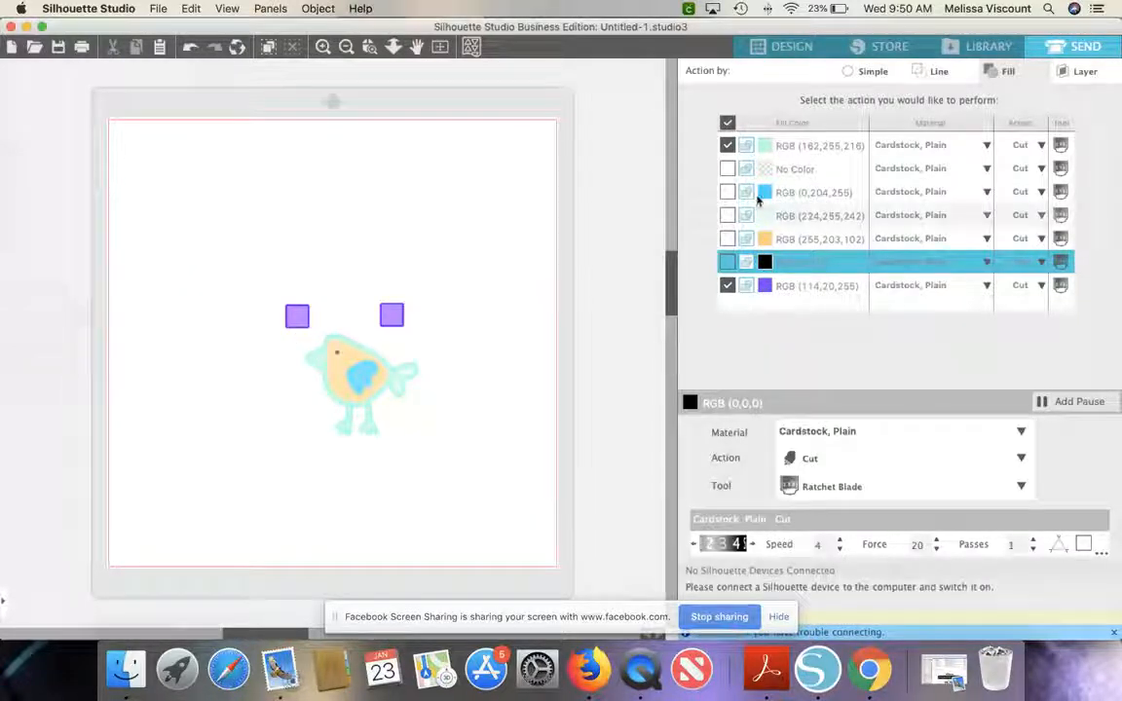
click(724, 283)
click(726, 260)
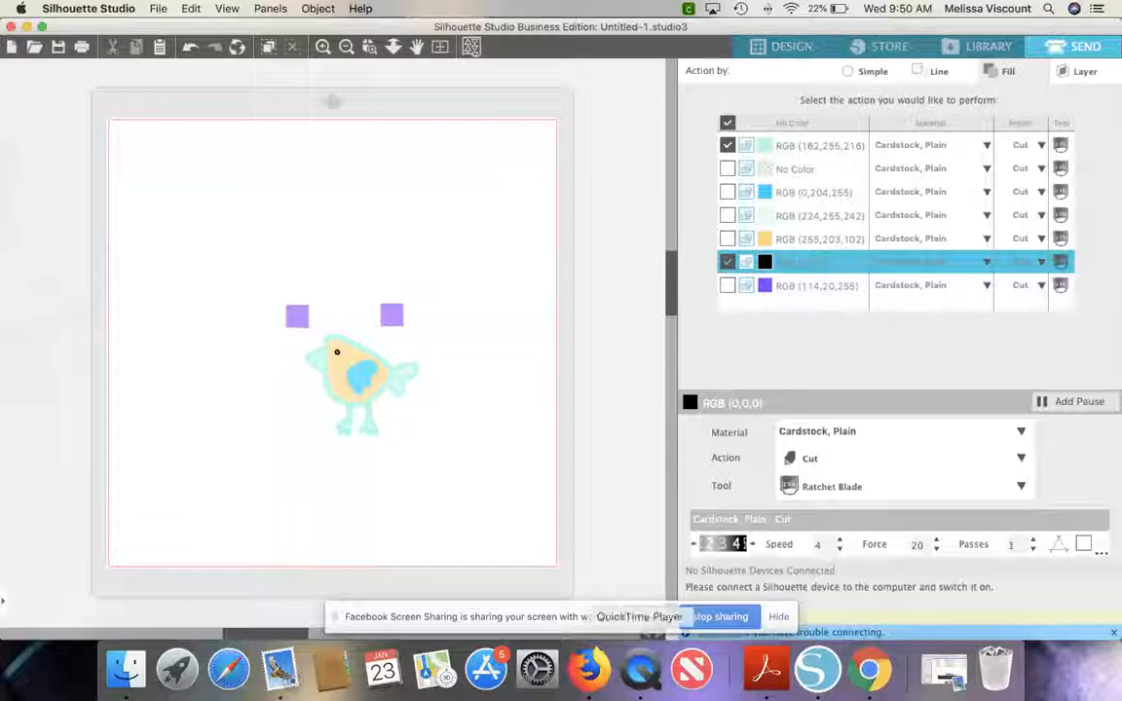
click(638, 672)
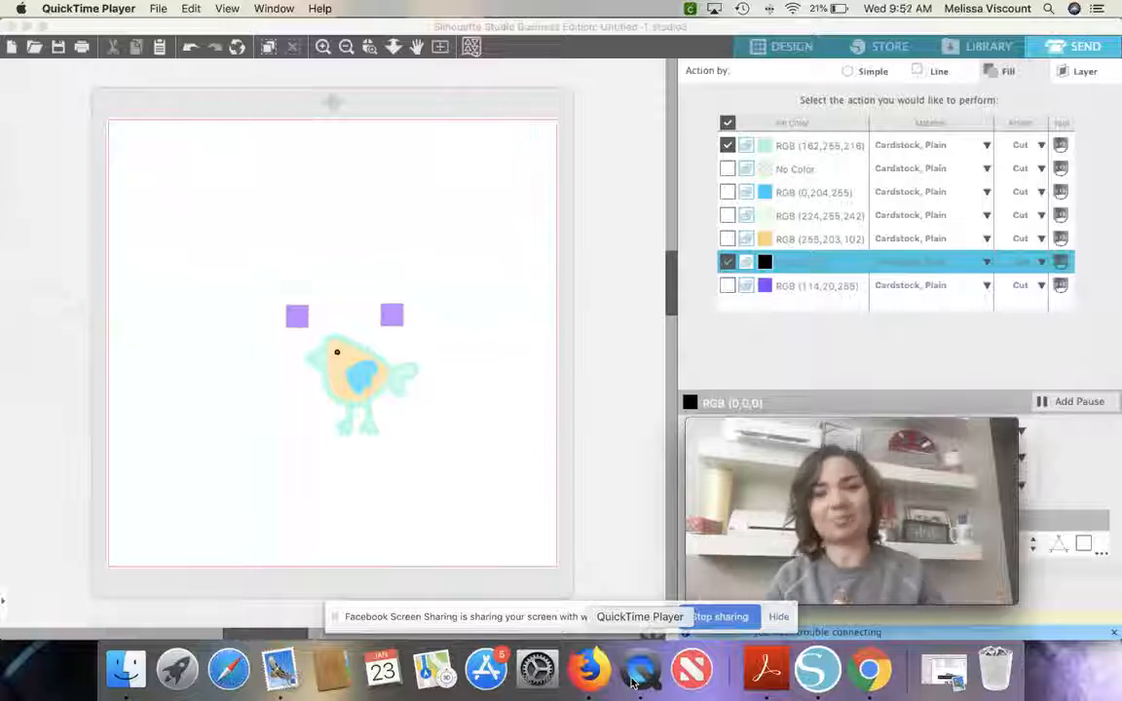
click(640, 670)
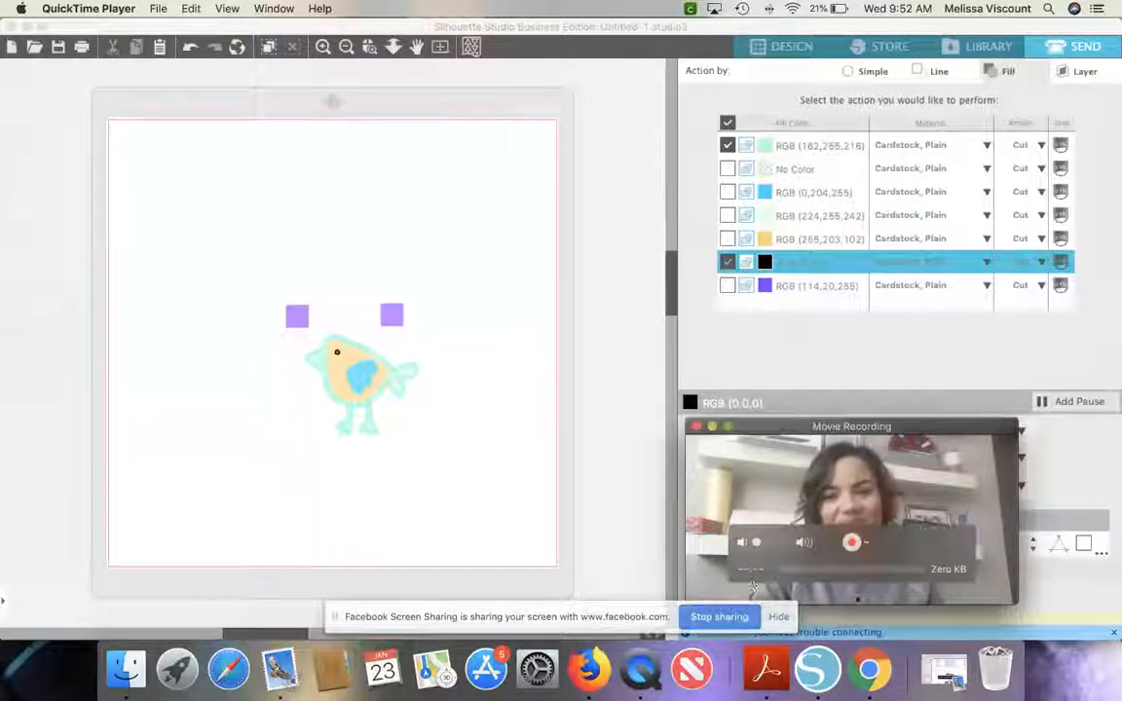